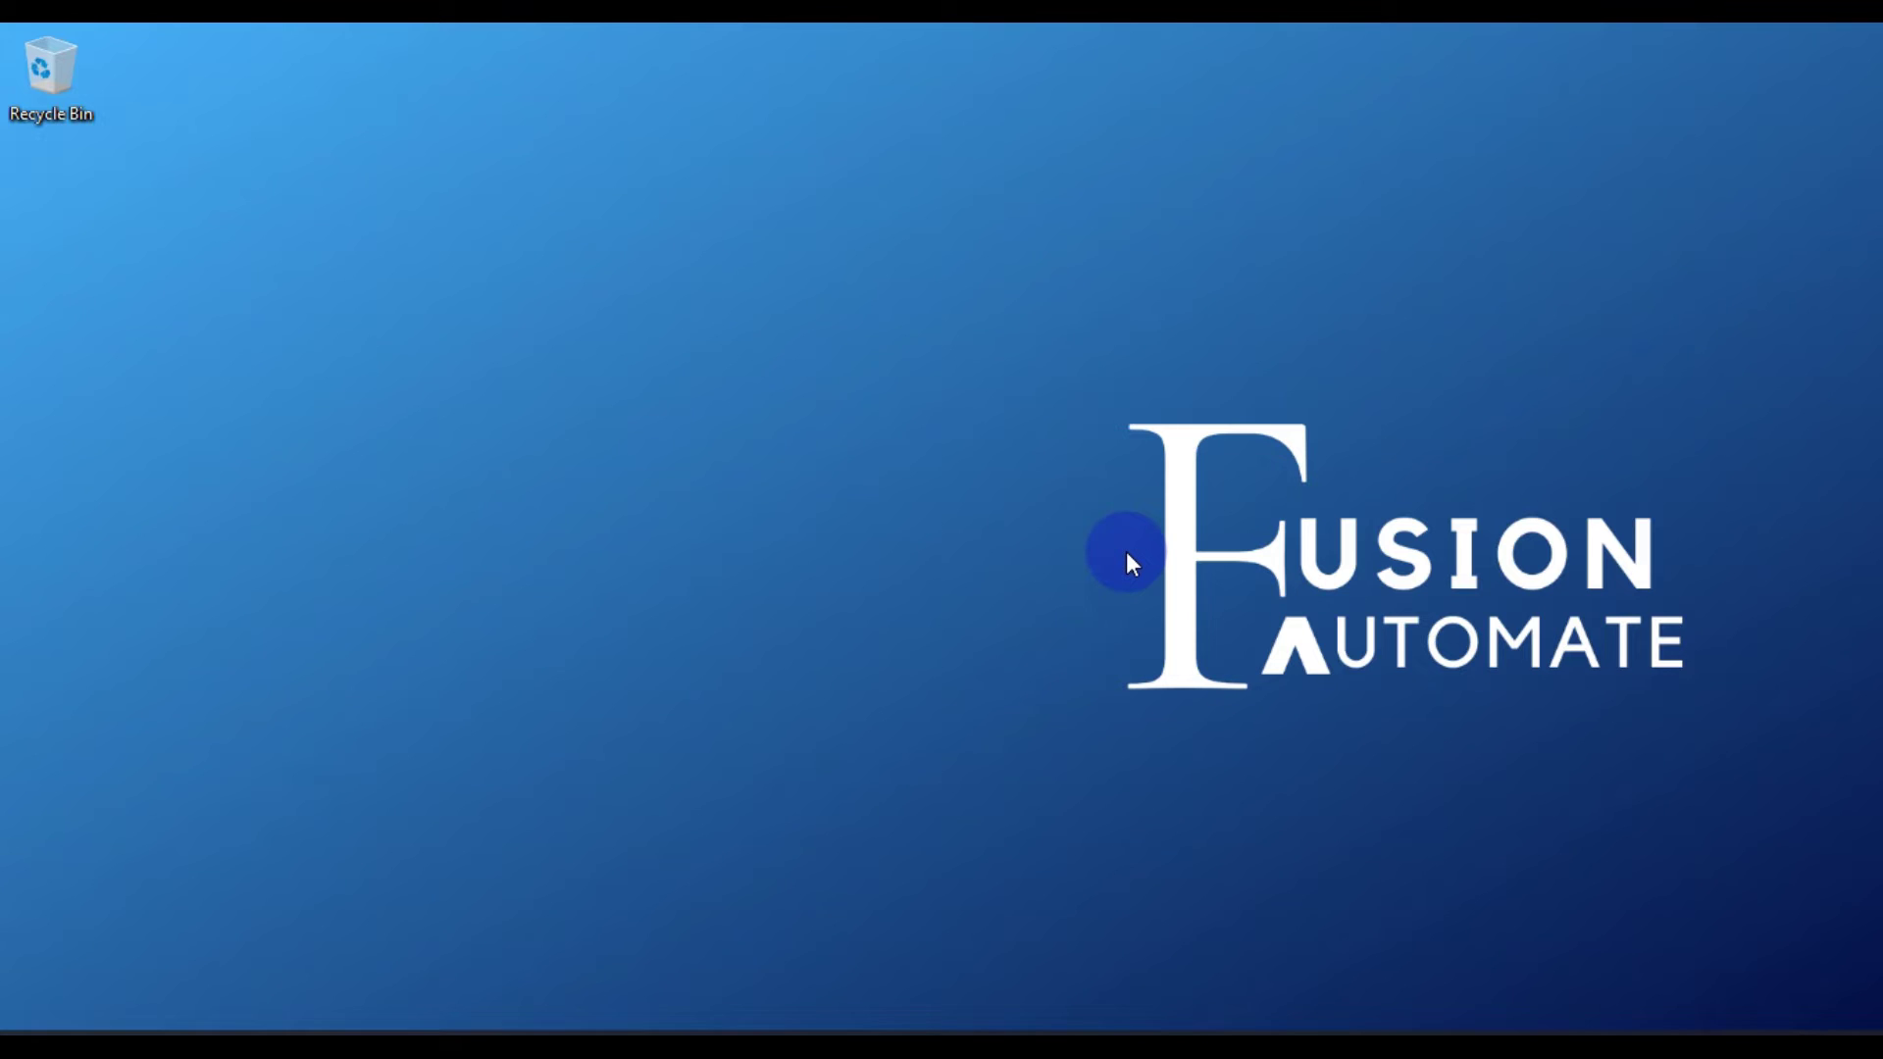
{"action": "left_click", "coordinate": [157, 942]}
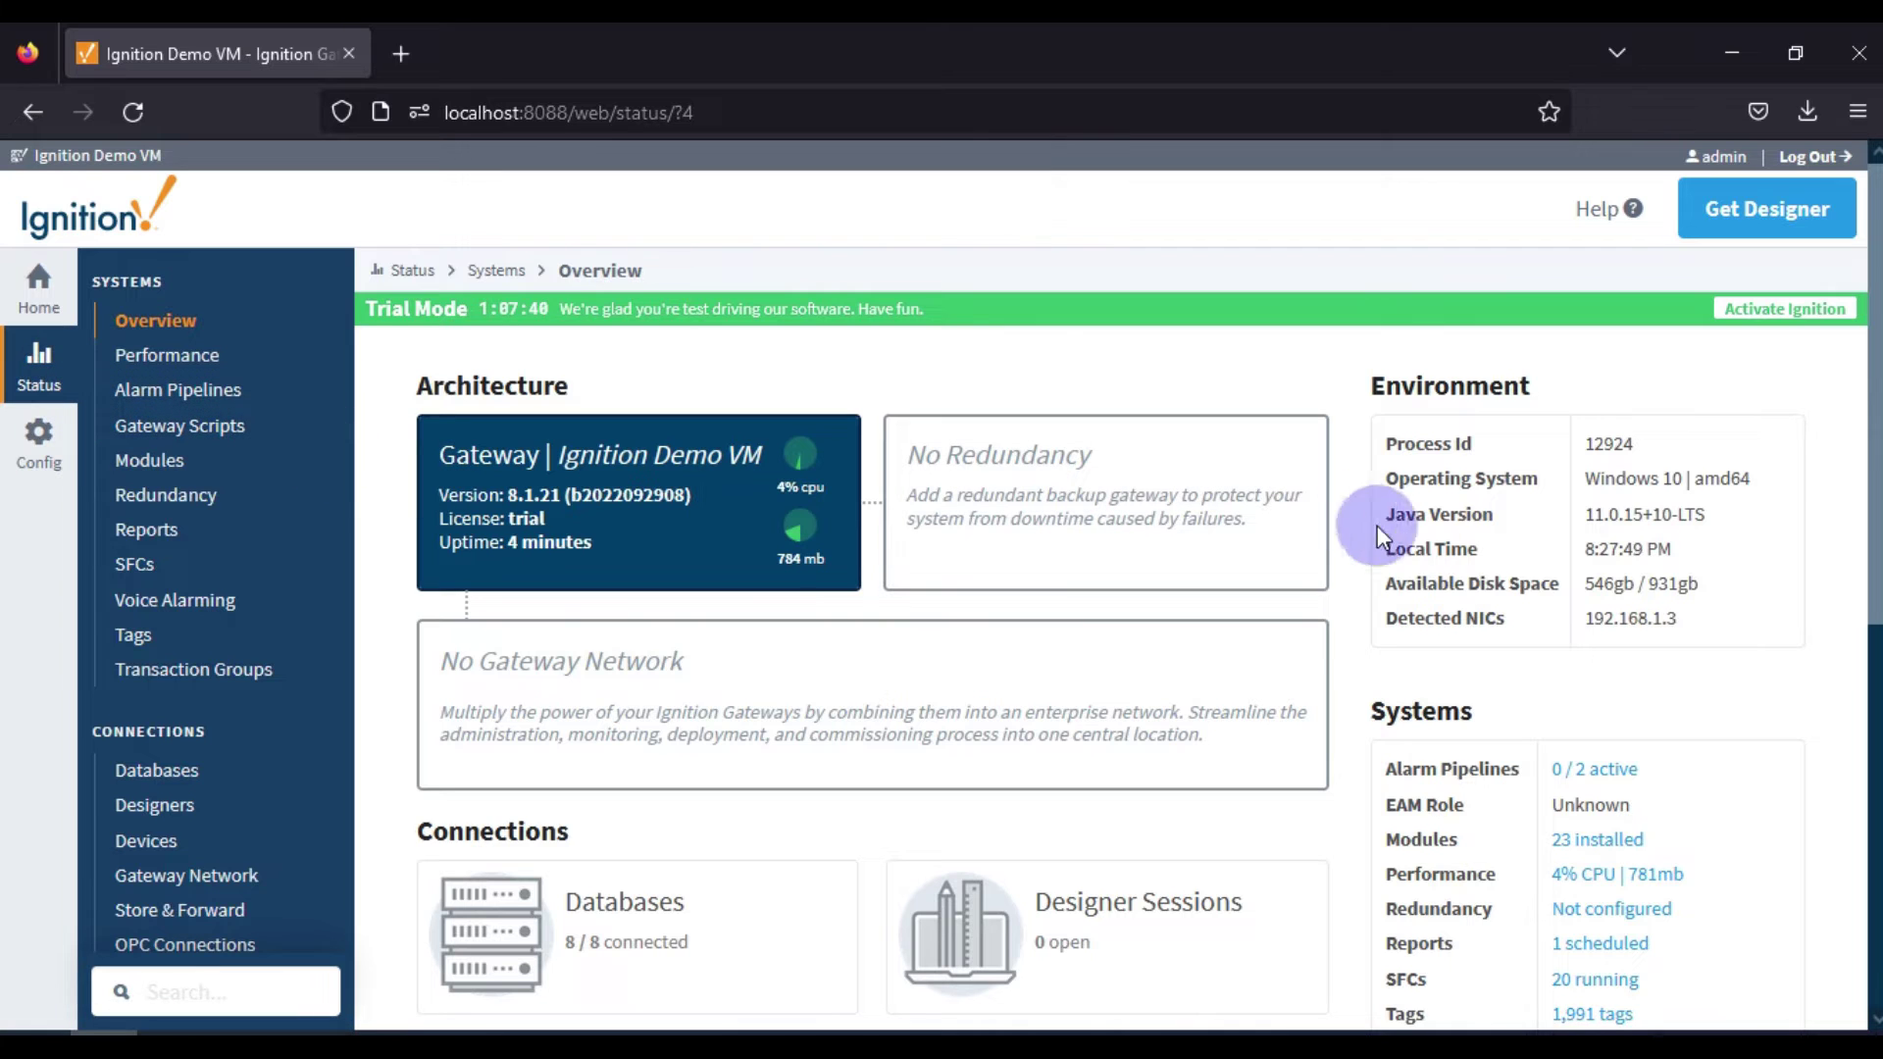
{"action": "triple_click", "coordinate": [1406, 551]}
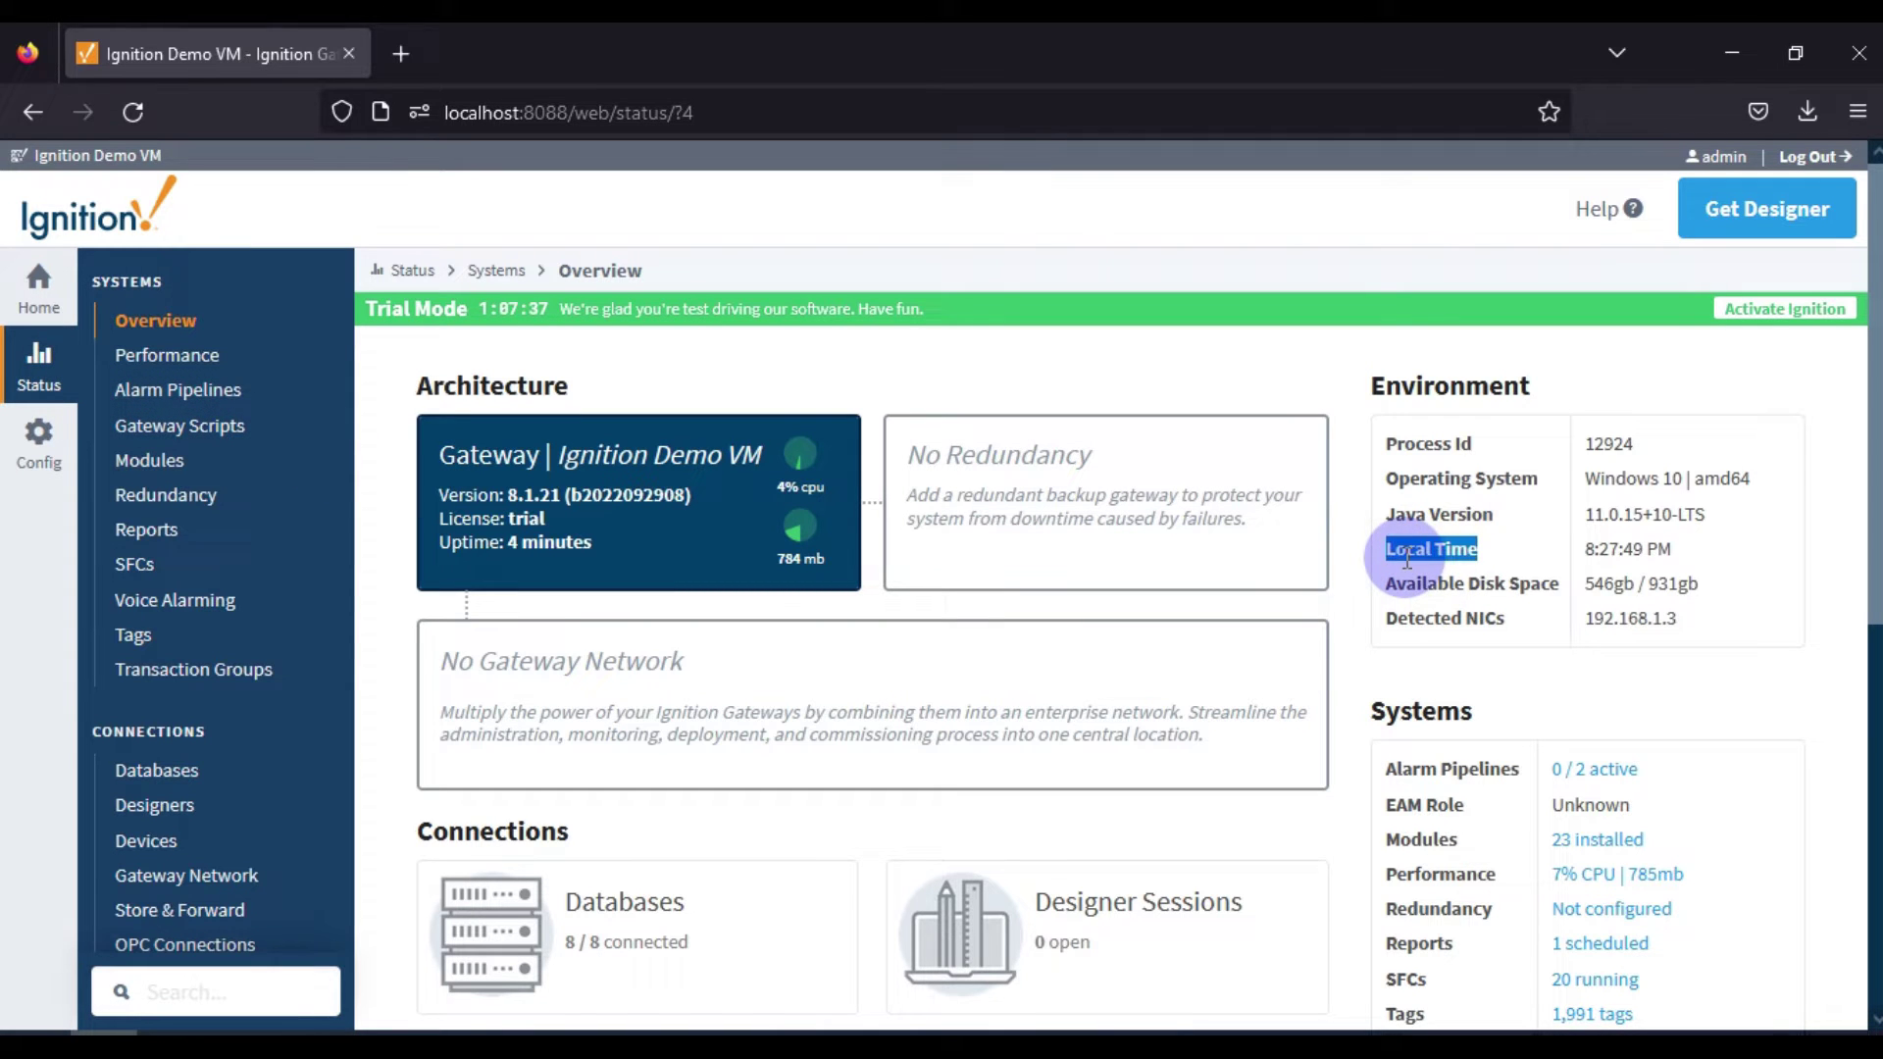
{"action": "mouse_move", "coordinate": [1560, 551]}
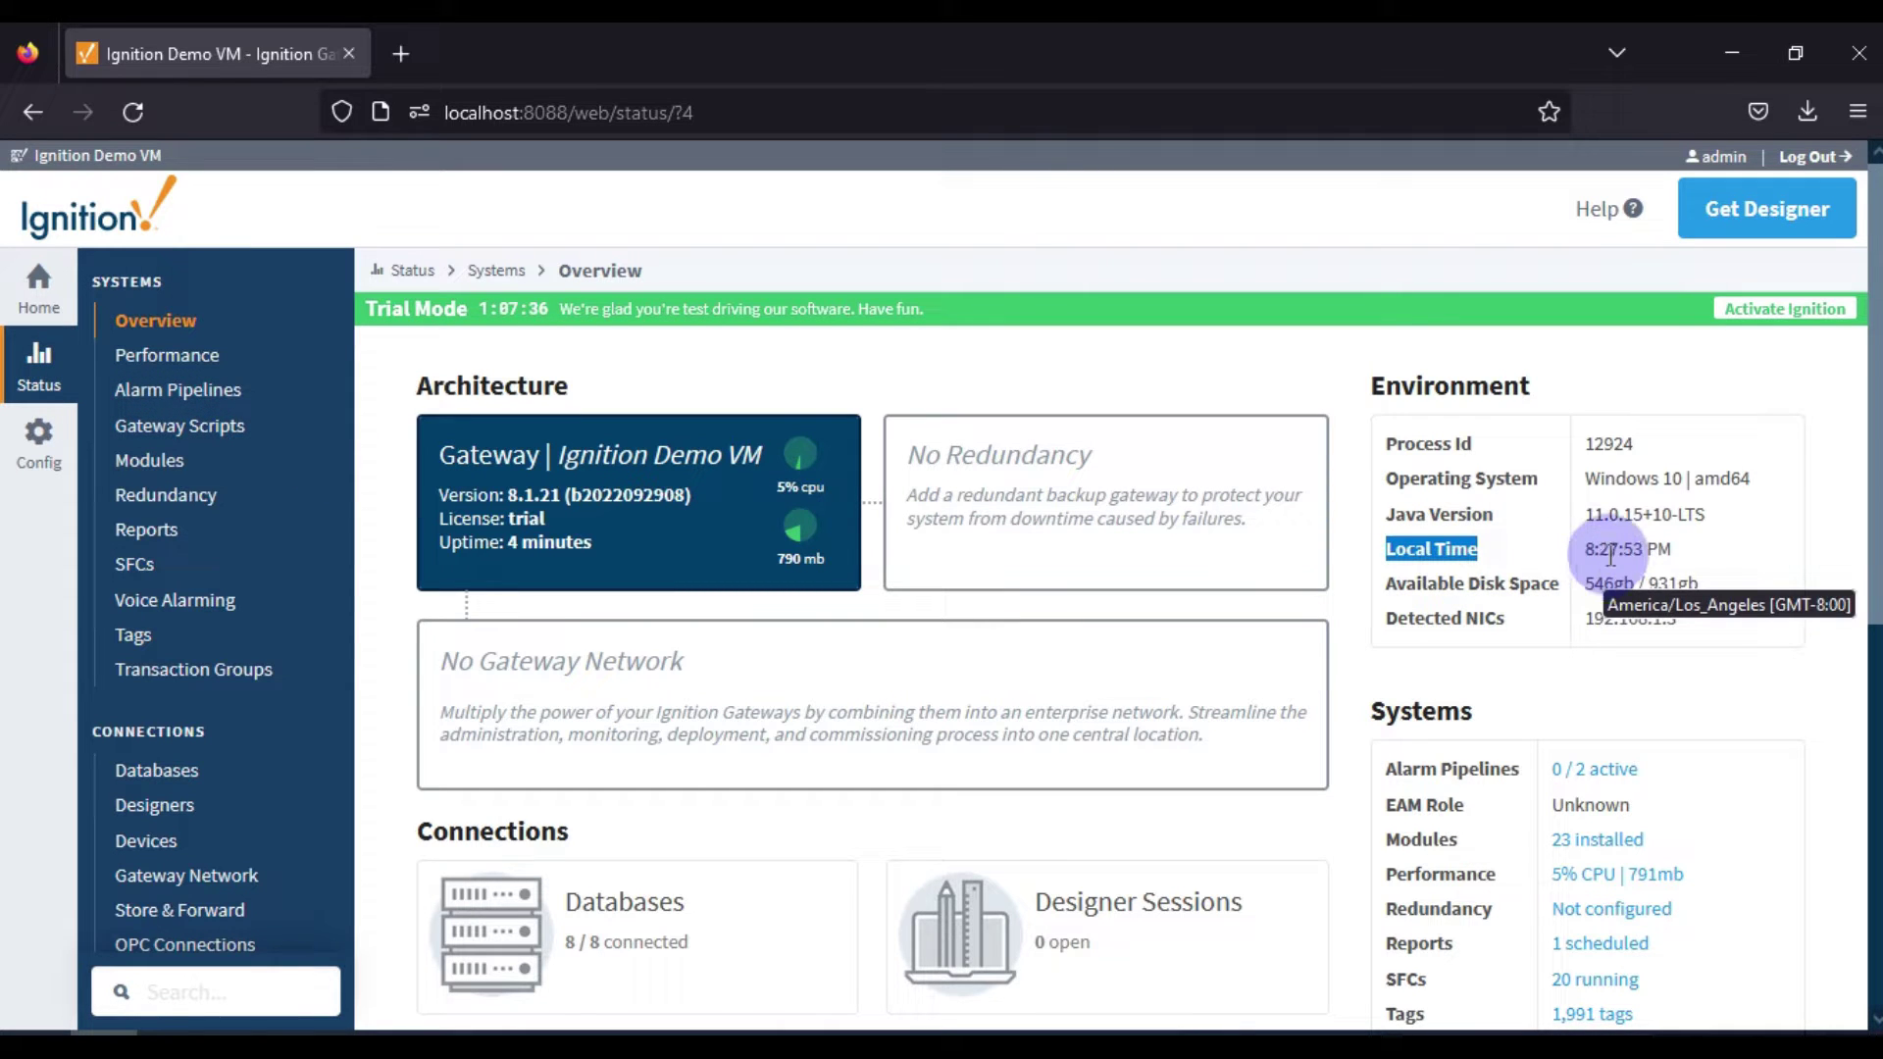
{"action": "left_click", "coordinate": [1782, 547]}
{"action": "mouse_move", "coordinate": [1630, 556]}
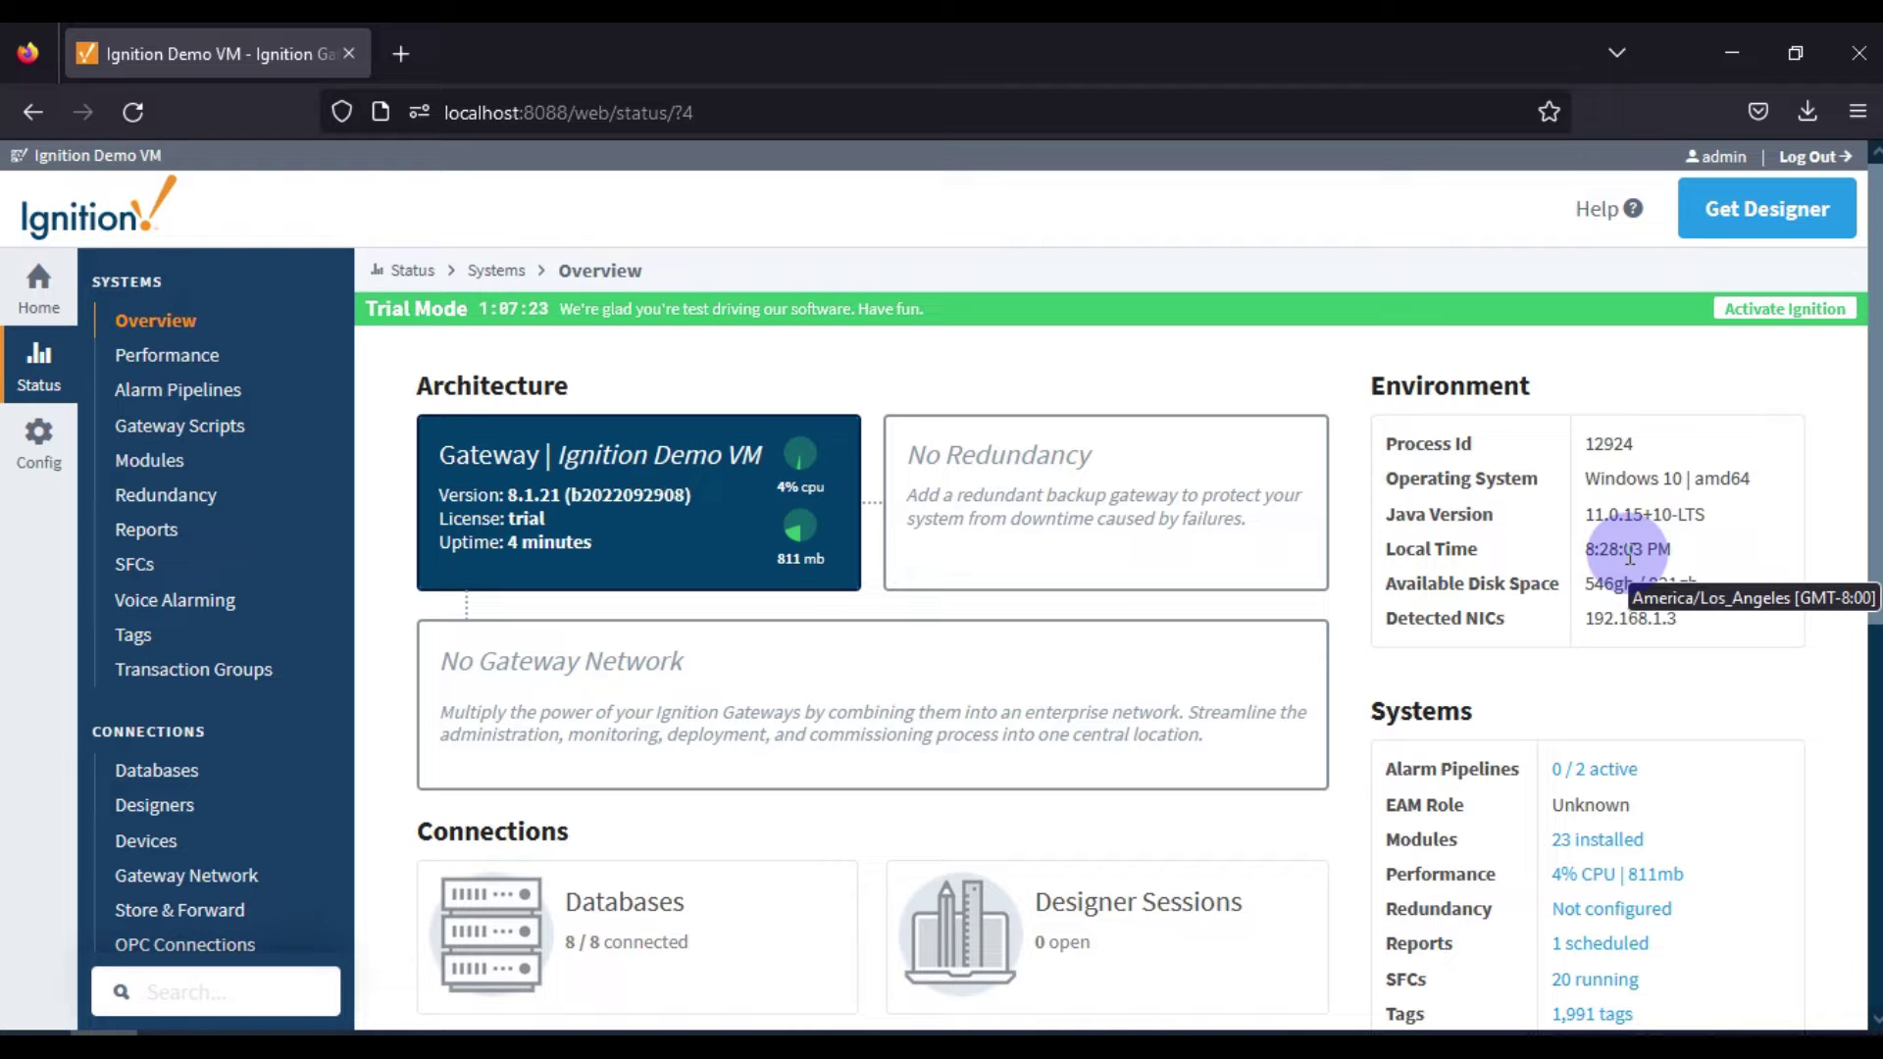
{"action": "left_click_drag", "start_coordinate": [1397, 548], "coordinate": [1504, 552]}
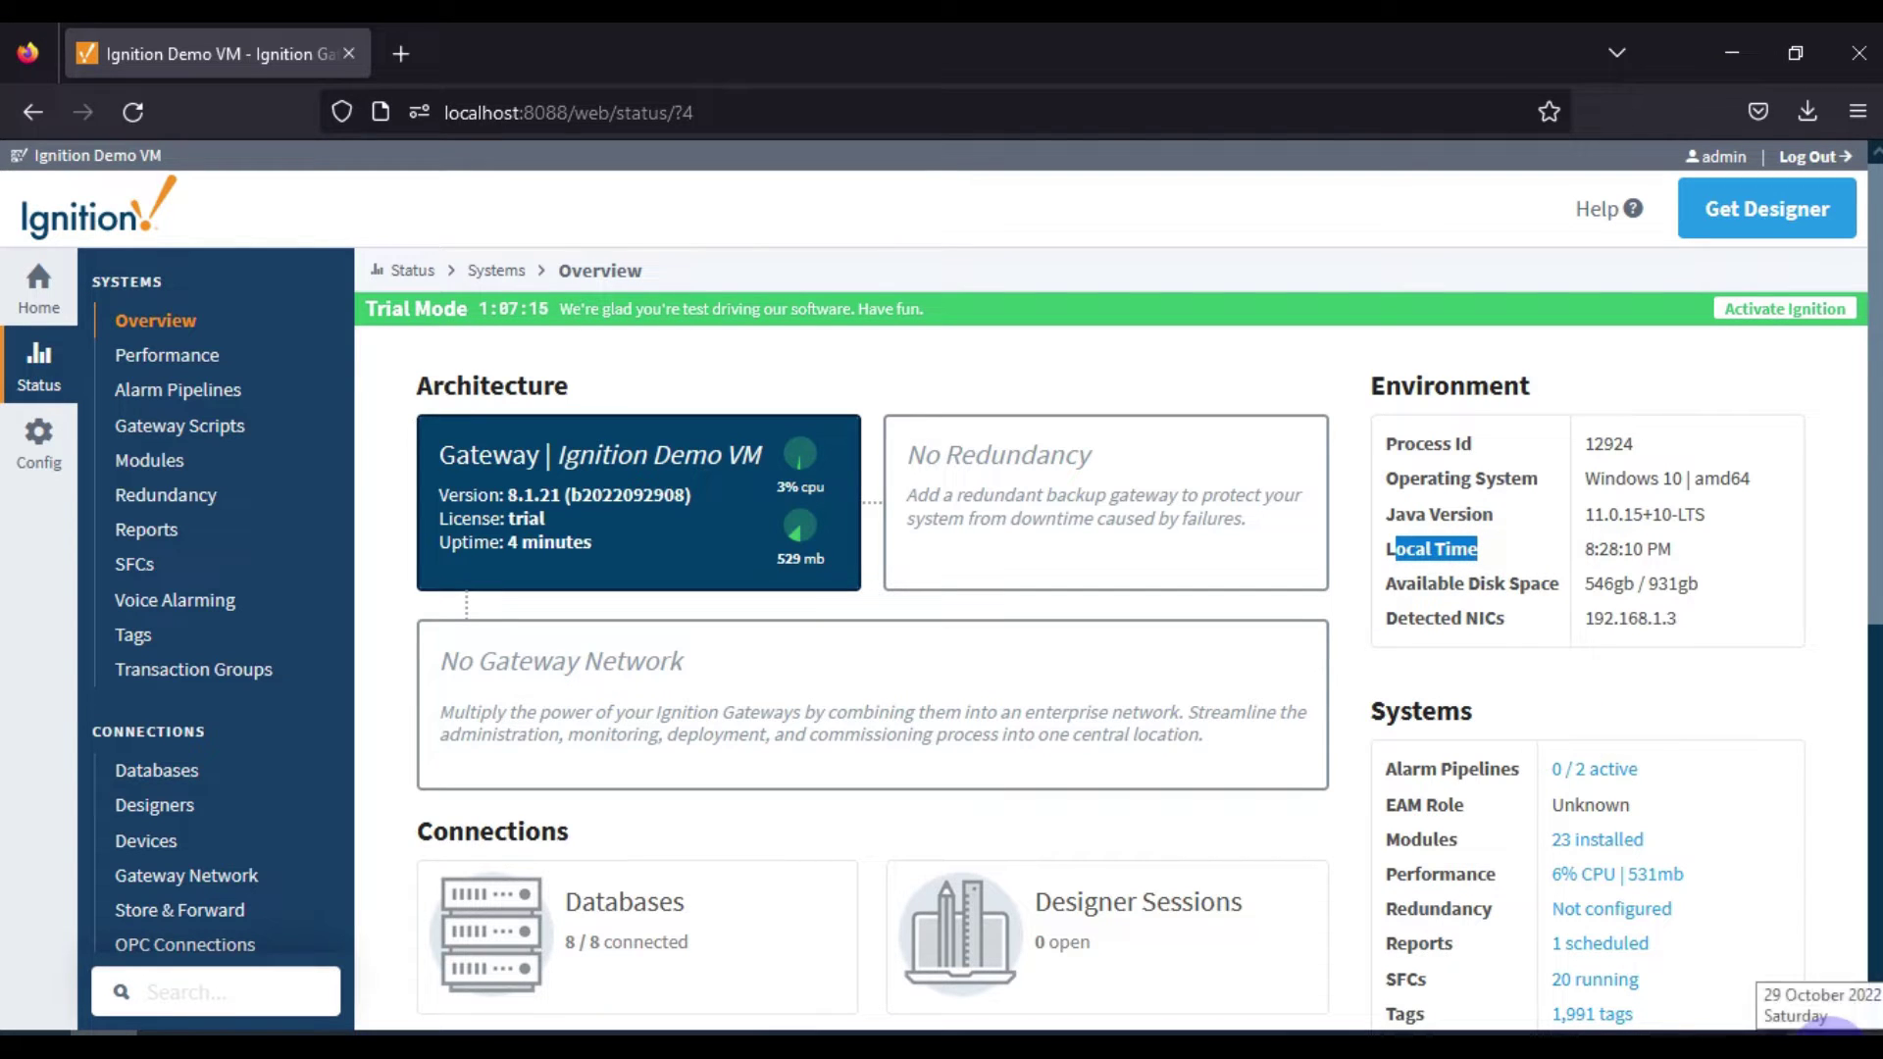
Step: Compare the Windows clock with the gateway's Local Time of 8:28:21 PM, then minimize Firefox
{"action": "left_click", "coordinate": [1829, 1030]}
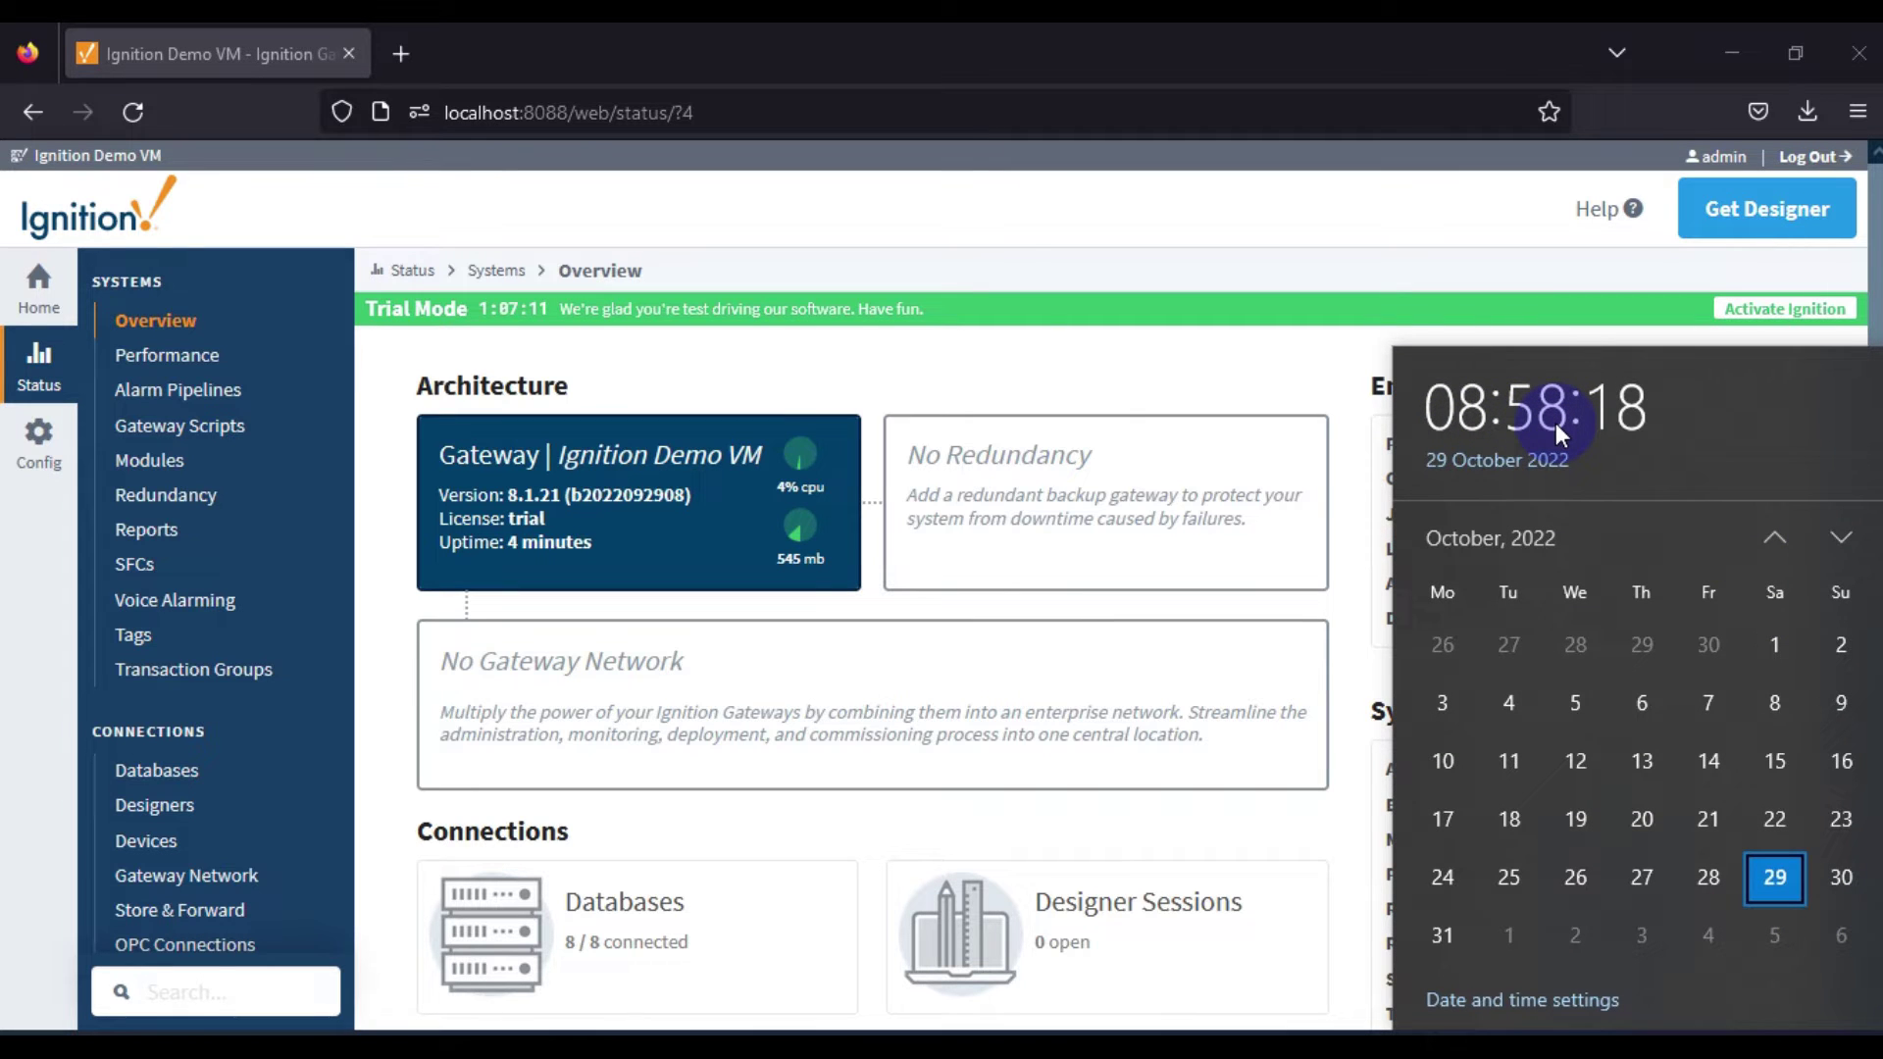
{"action": "left_click", "coordinate": [1379, 314]}
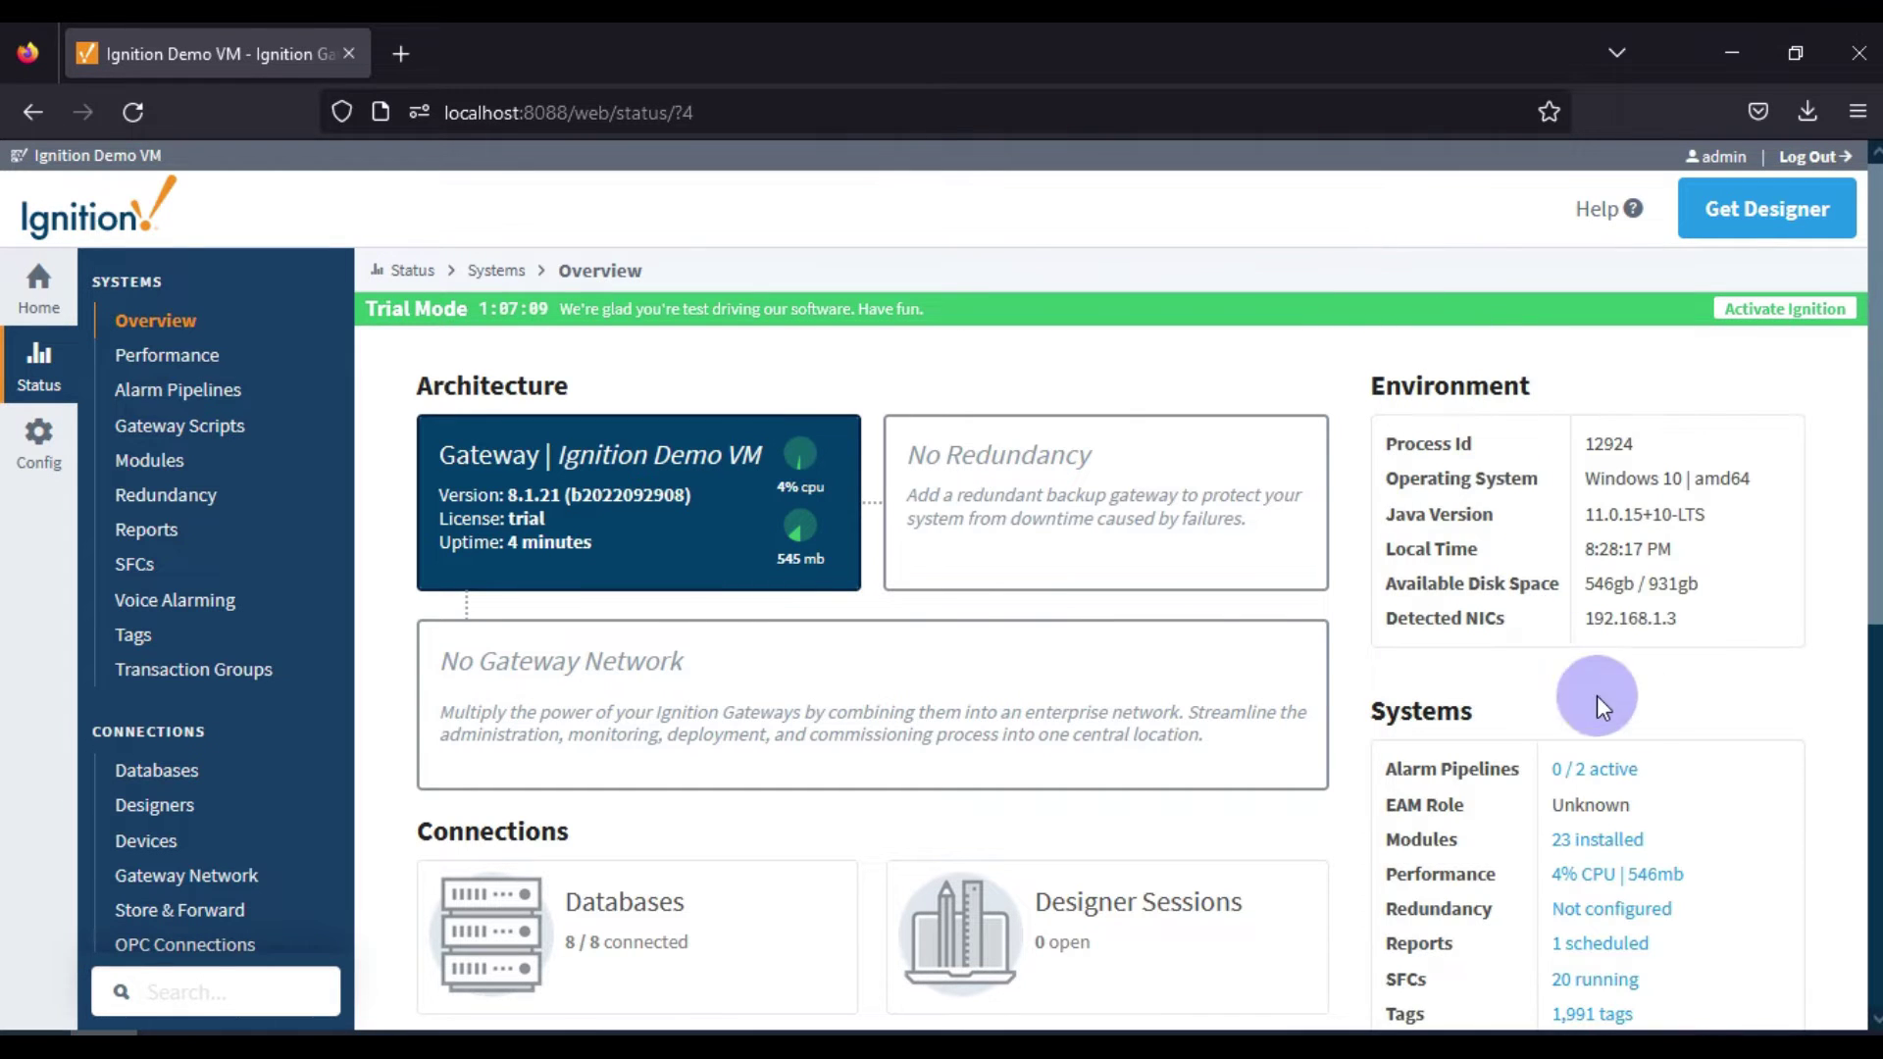
{"action": "triple_click", "coordinate": [1651, 549]}
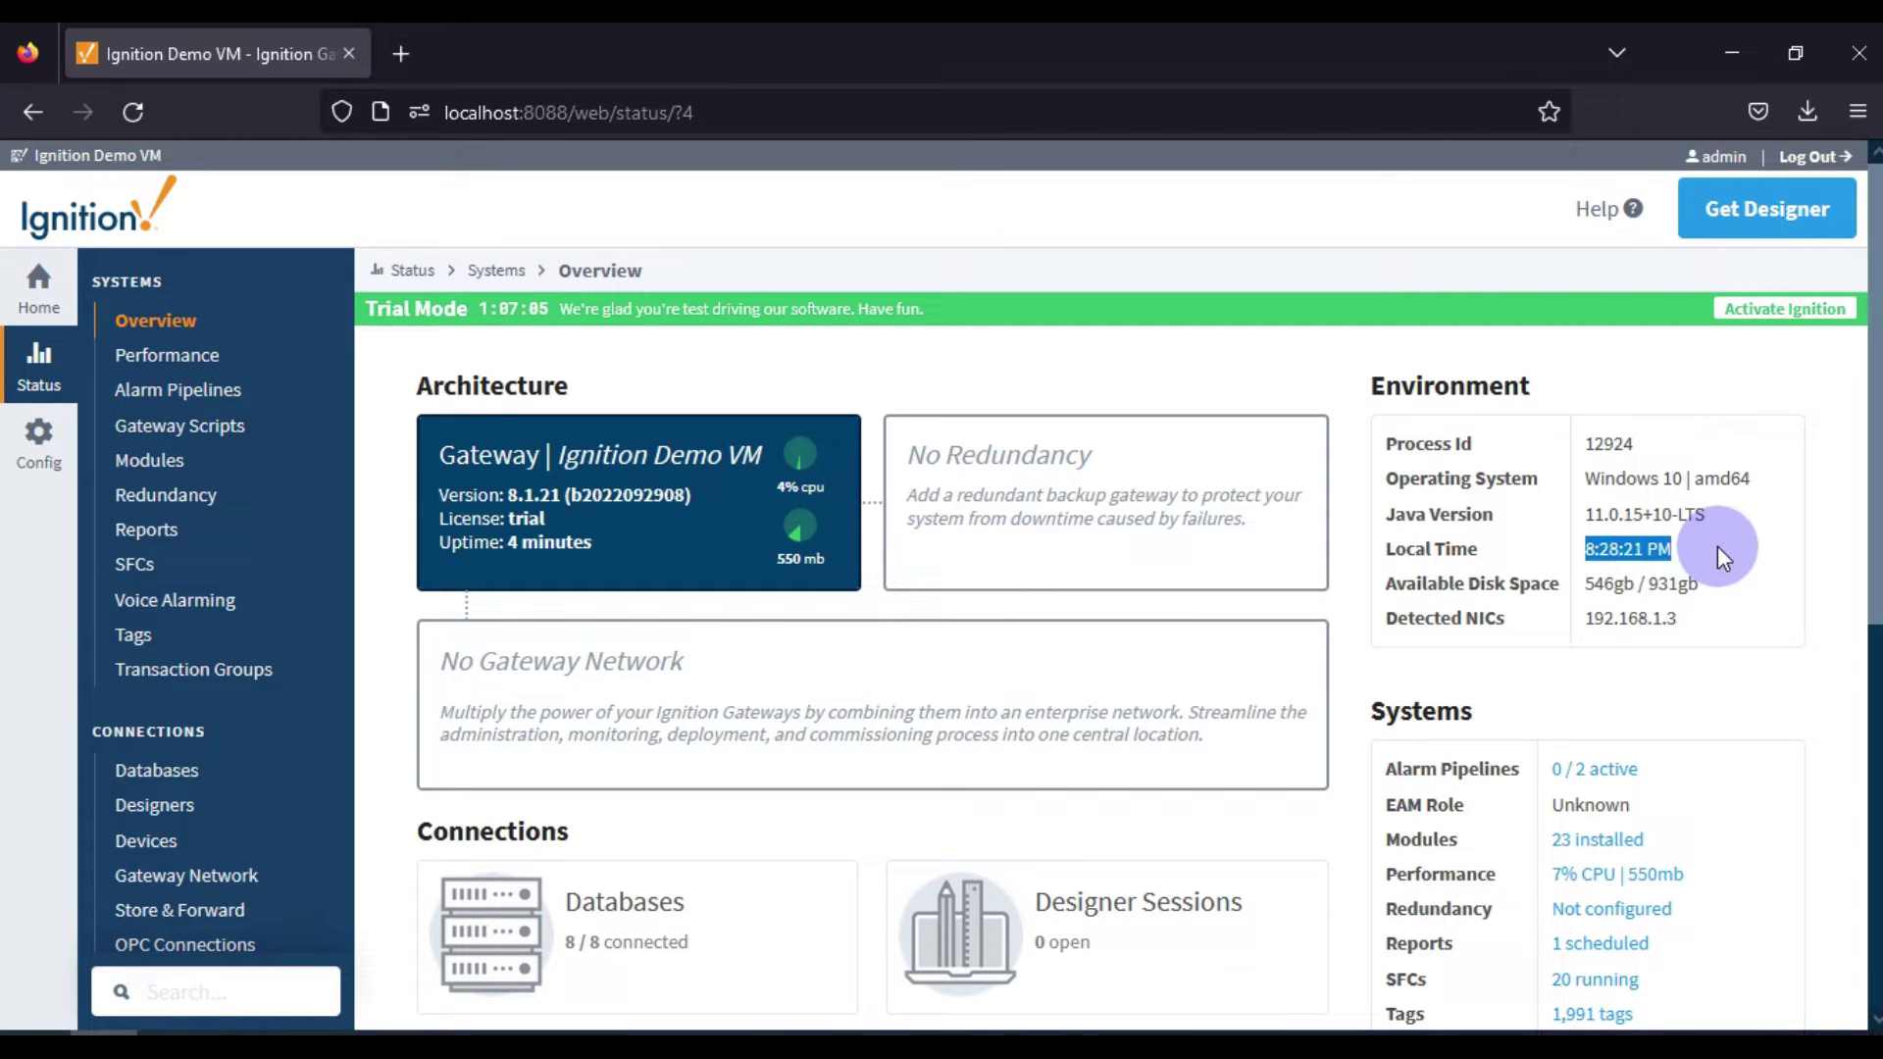
{"action": "left_click", "coordinate": [1716, 545]}
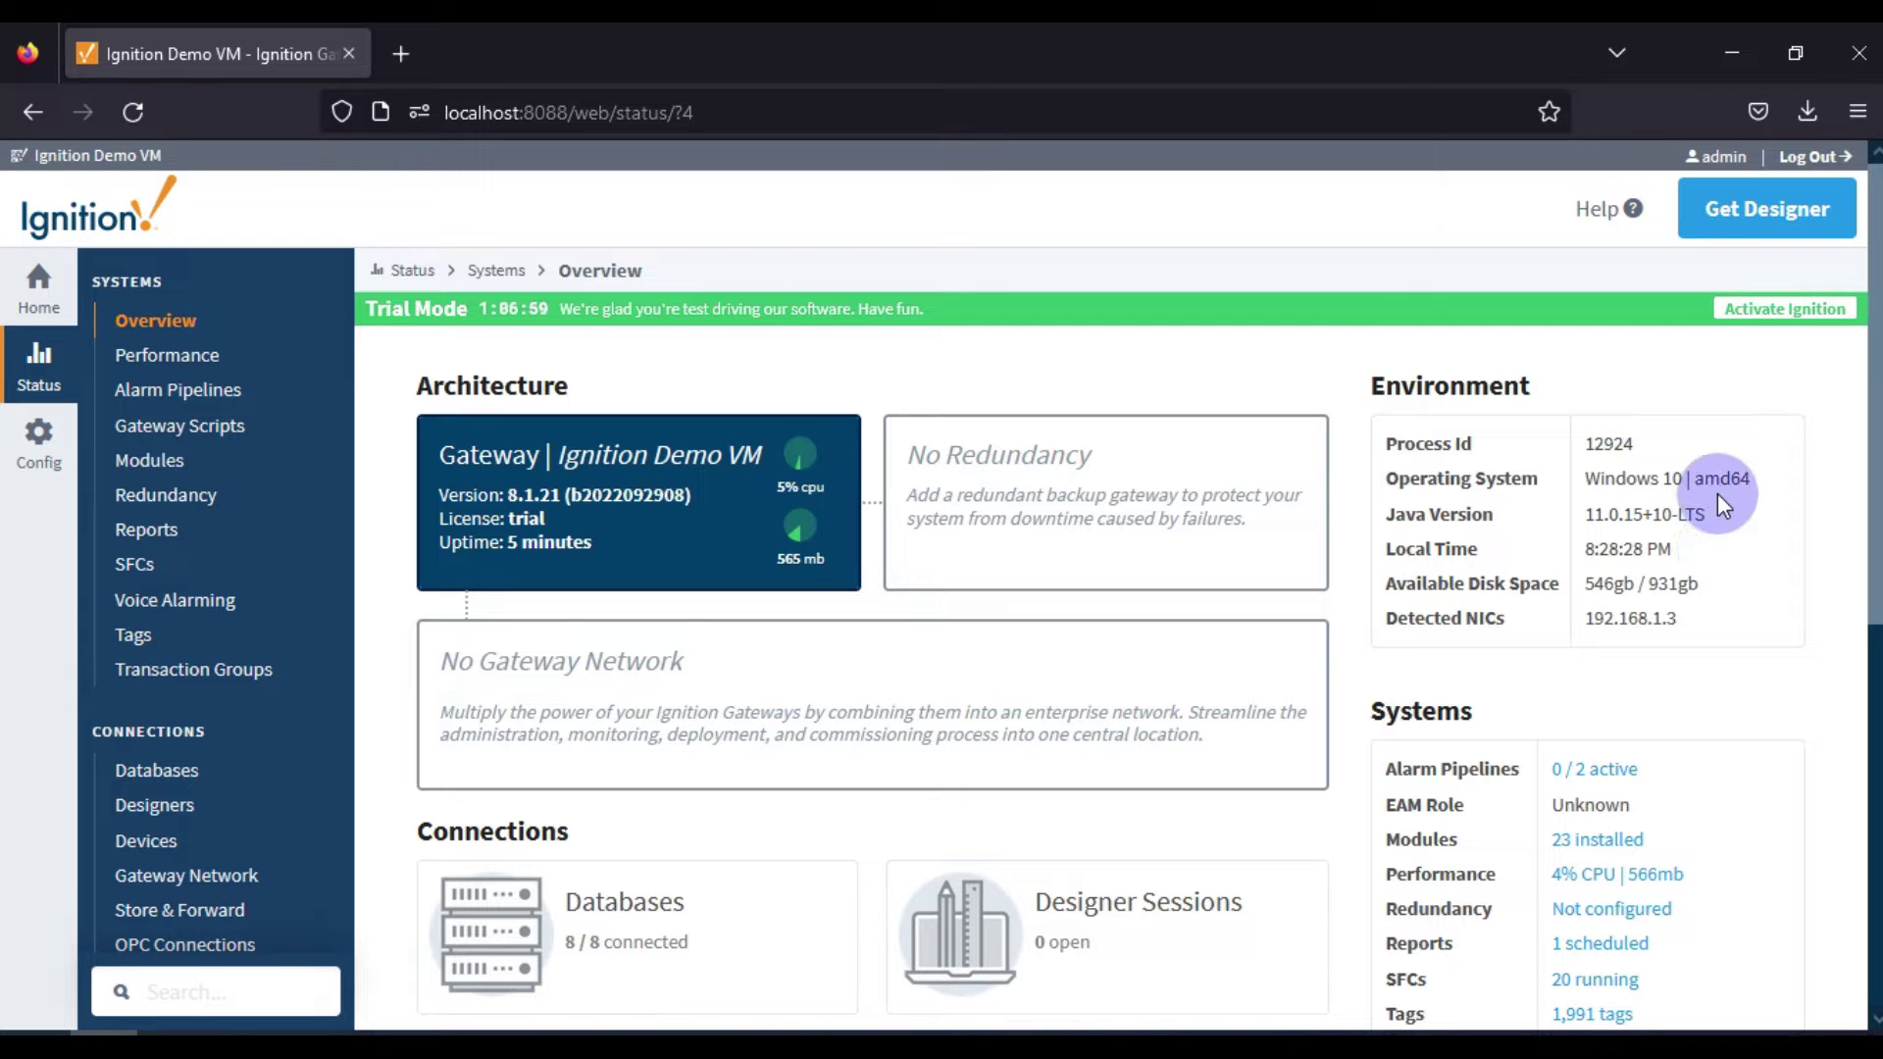
{"action": "left_click", "coordinate": [1738, 49]}
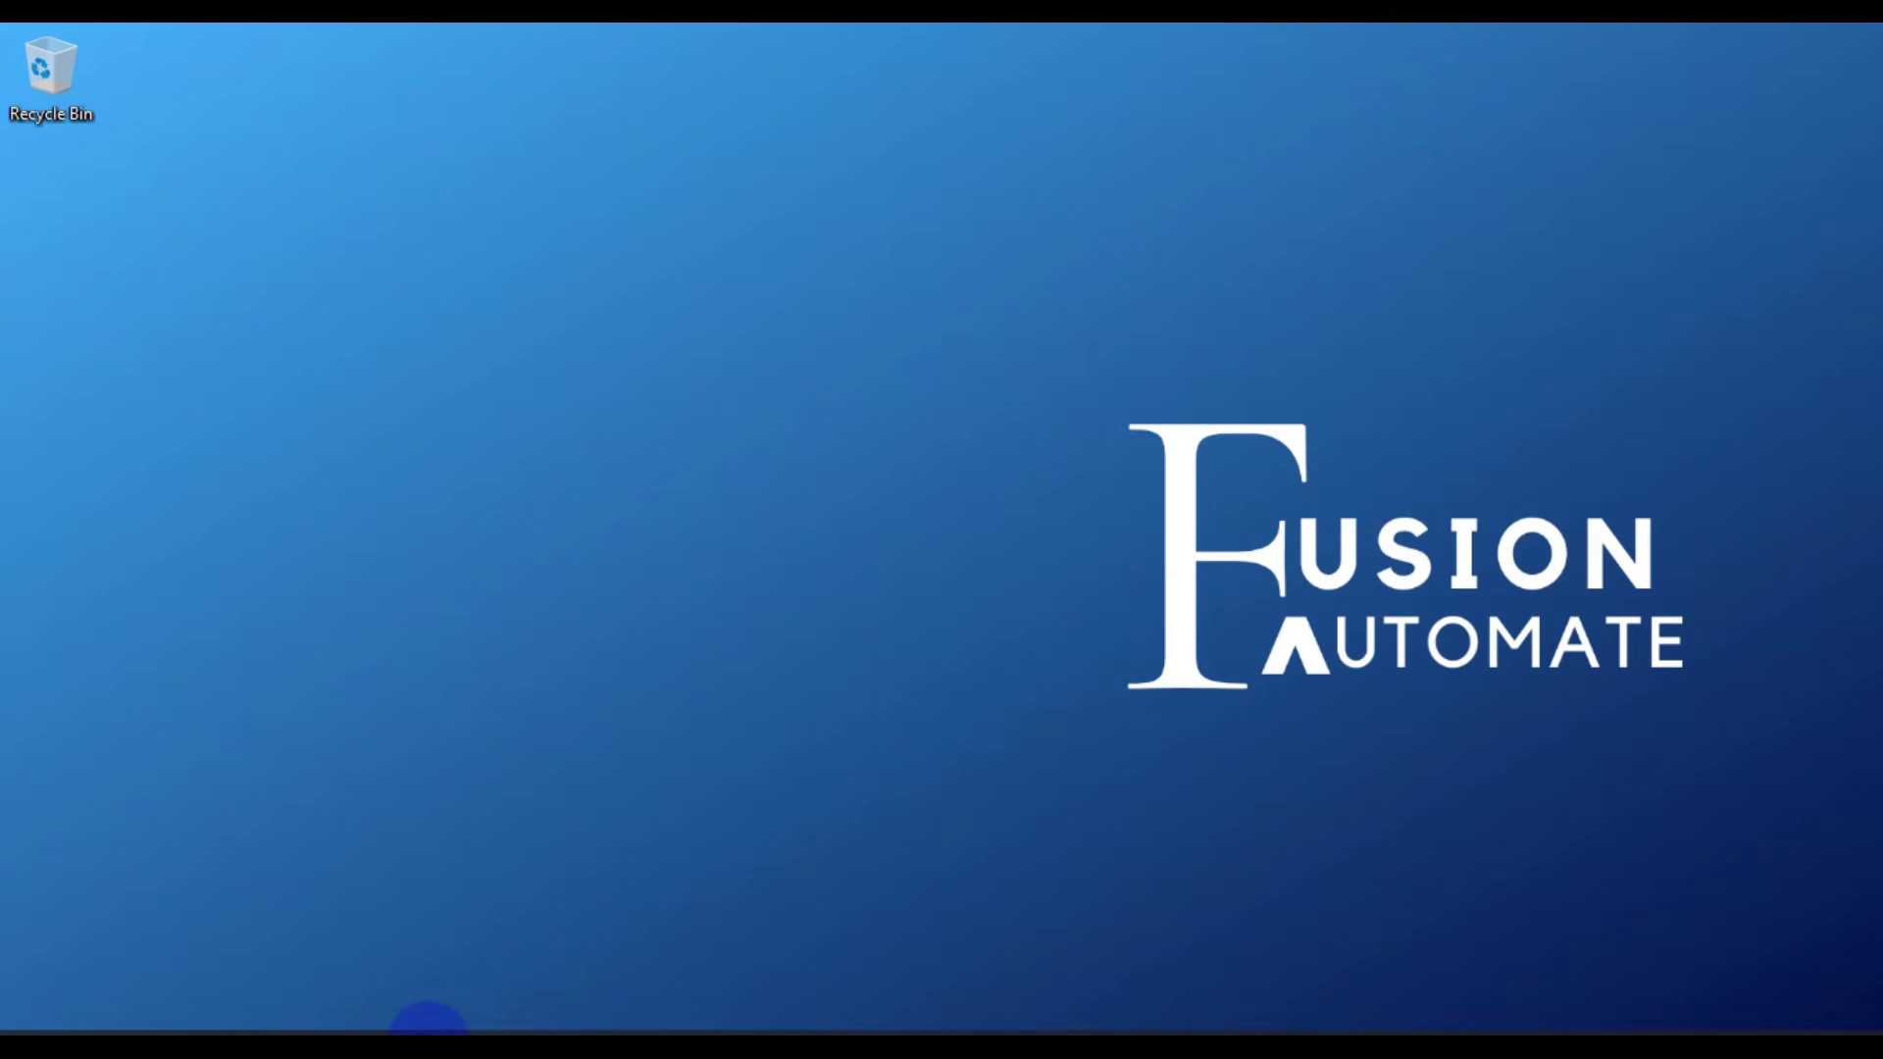
Step: Browse File Explorer to C:\Program Files\Inductive Automation\Ignition\data and select ignition.conf
{"action": "left_click", "coordinate": [428, 1025]}
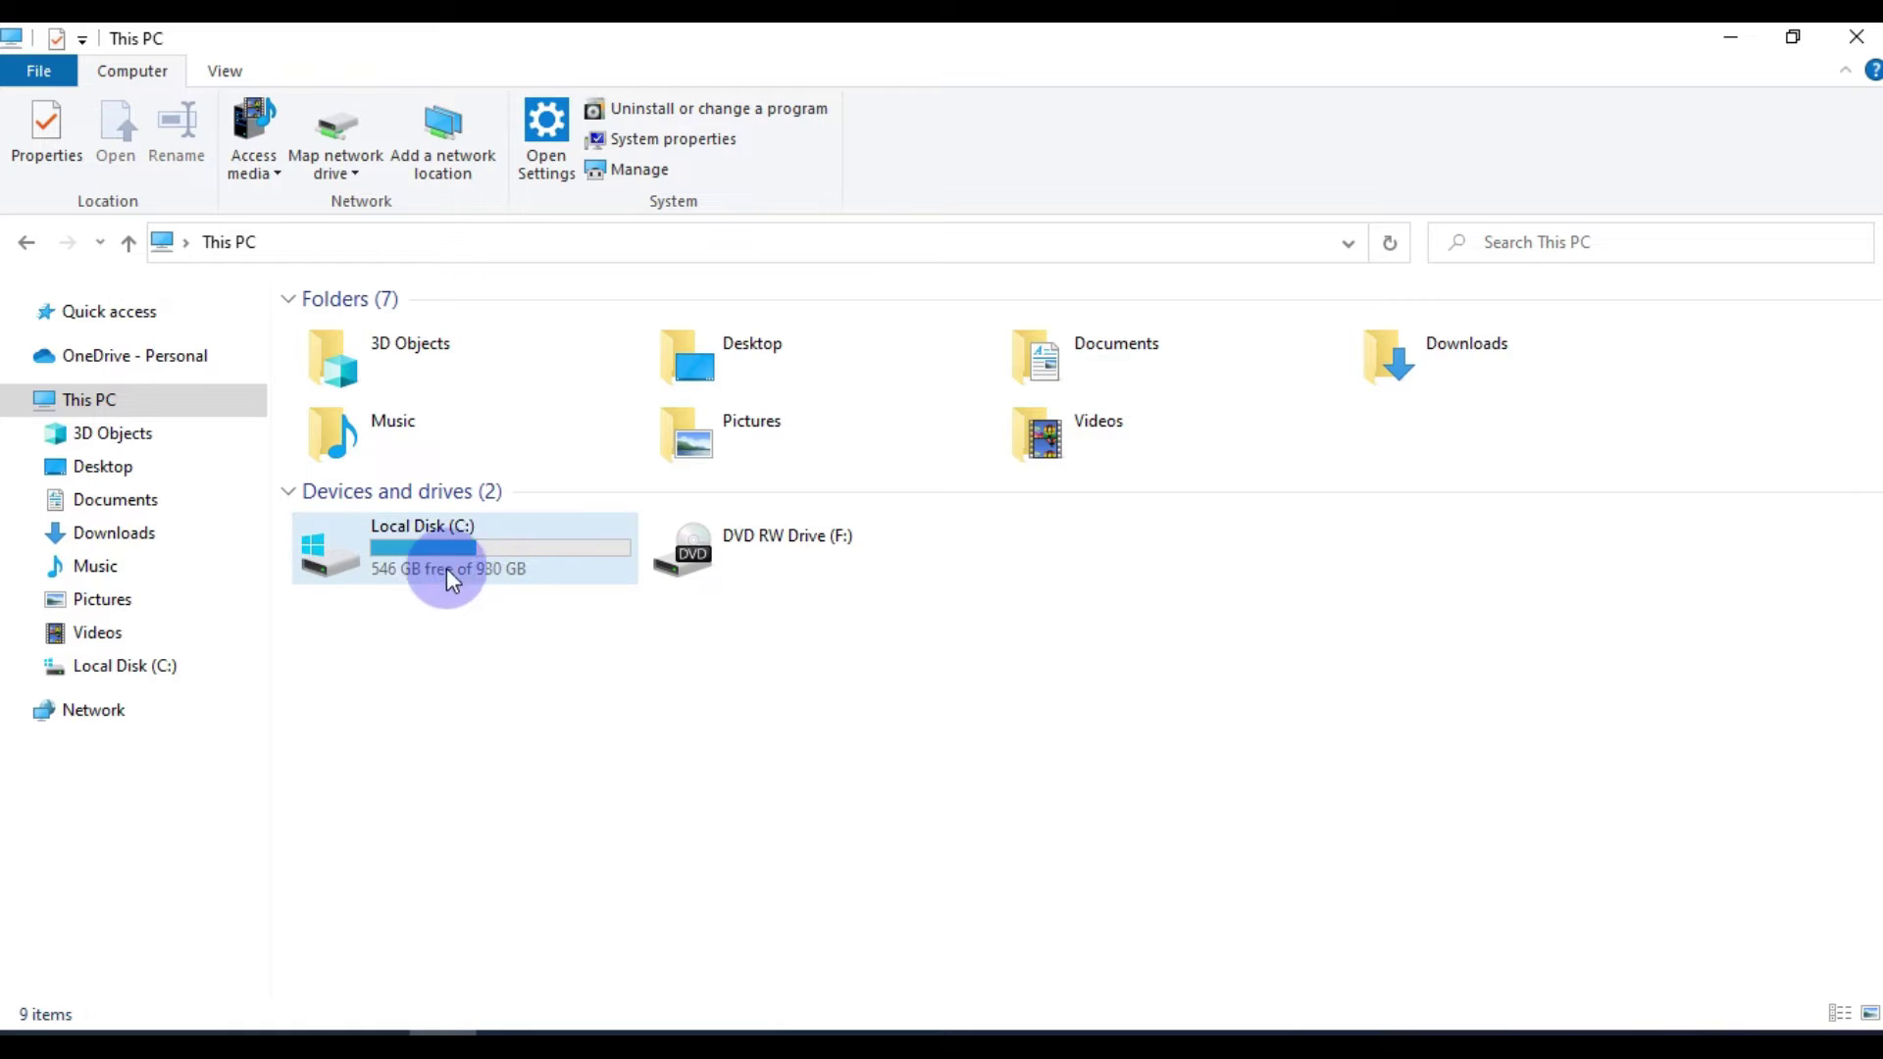
{"action": "double_click", "coordinate": [445, 564]}
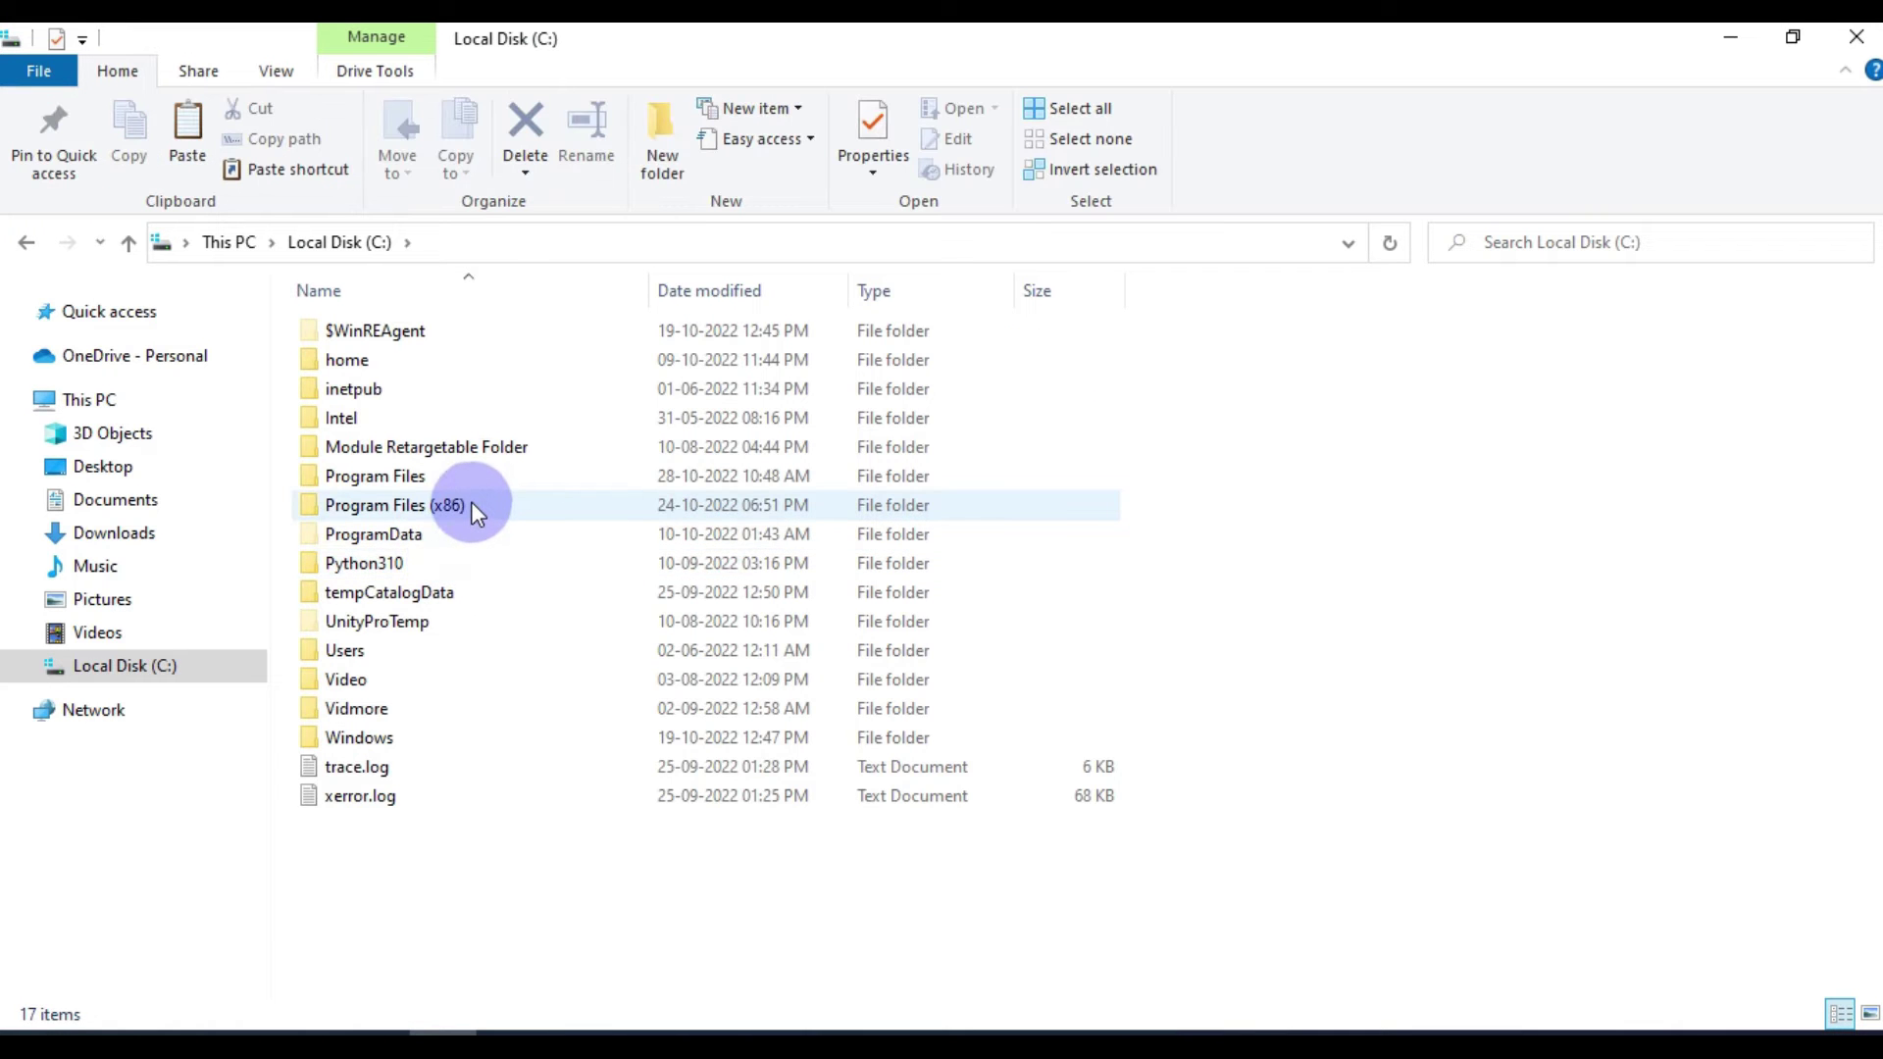
{"action": "double_click", "coordinate": [484, 478]}
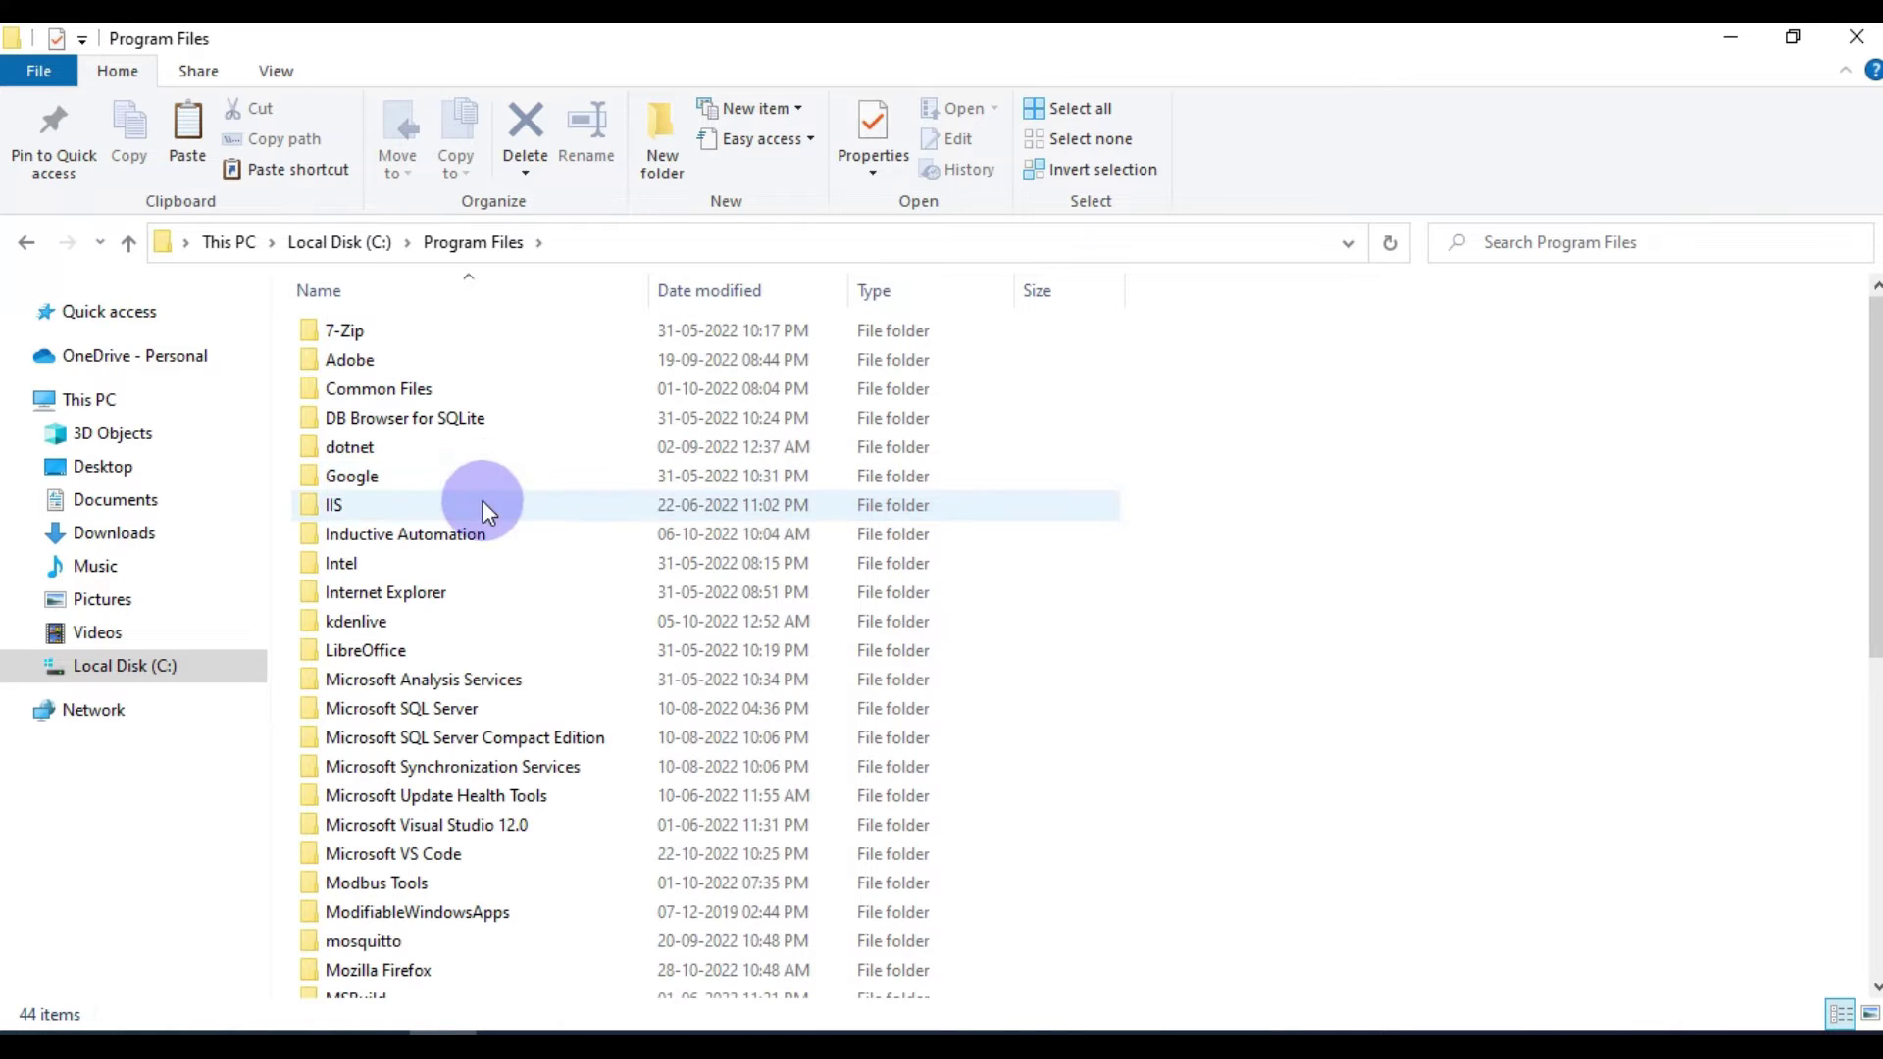
{"action": "double_click", "coordinate": [476, 535]}
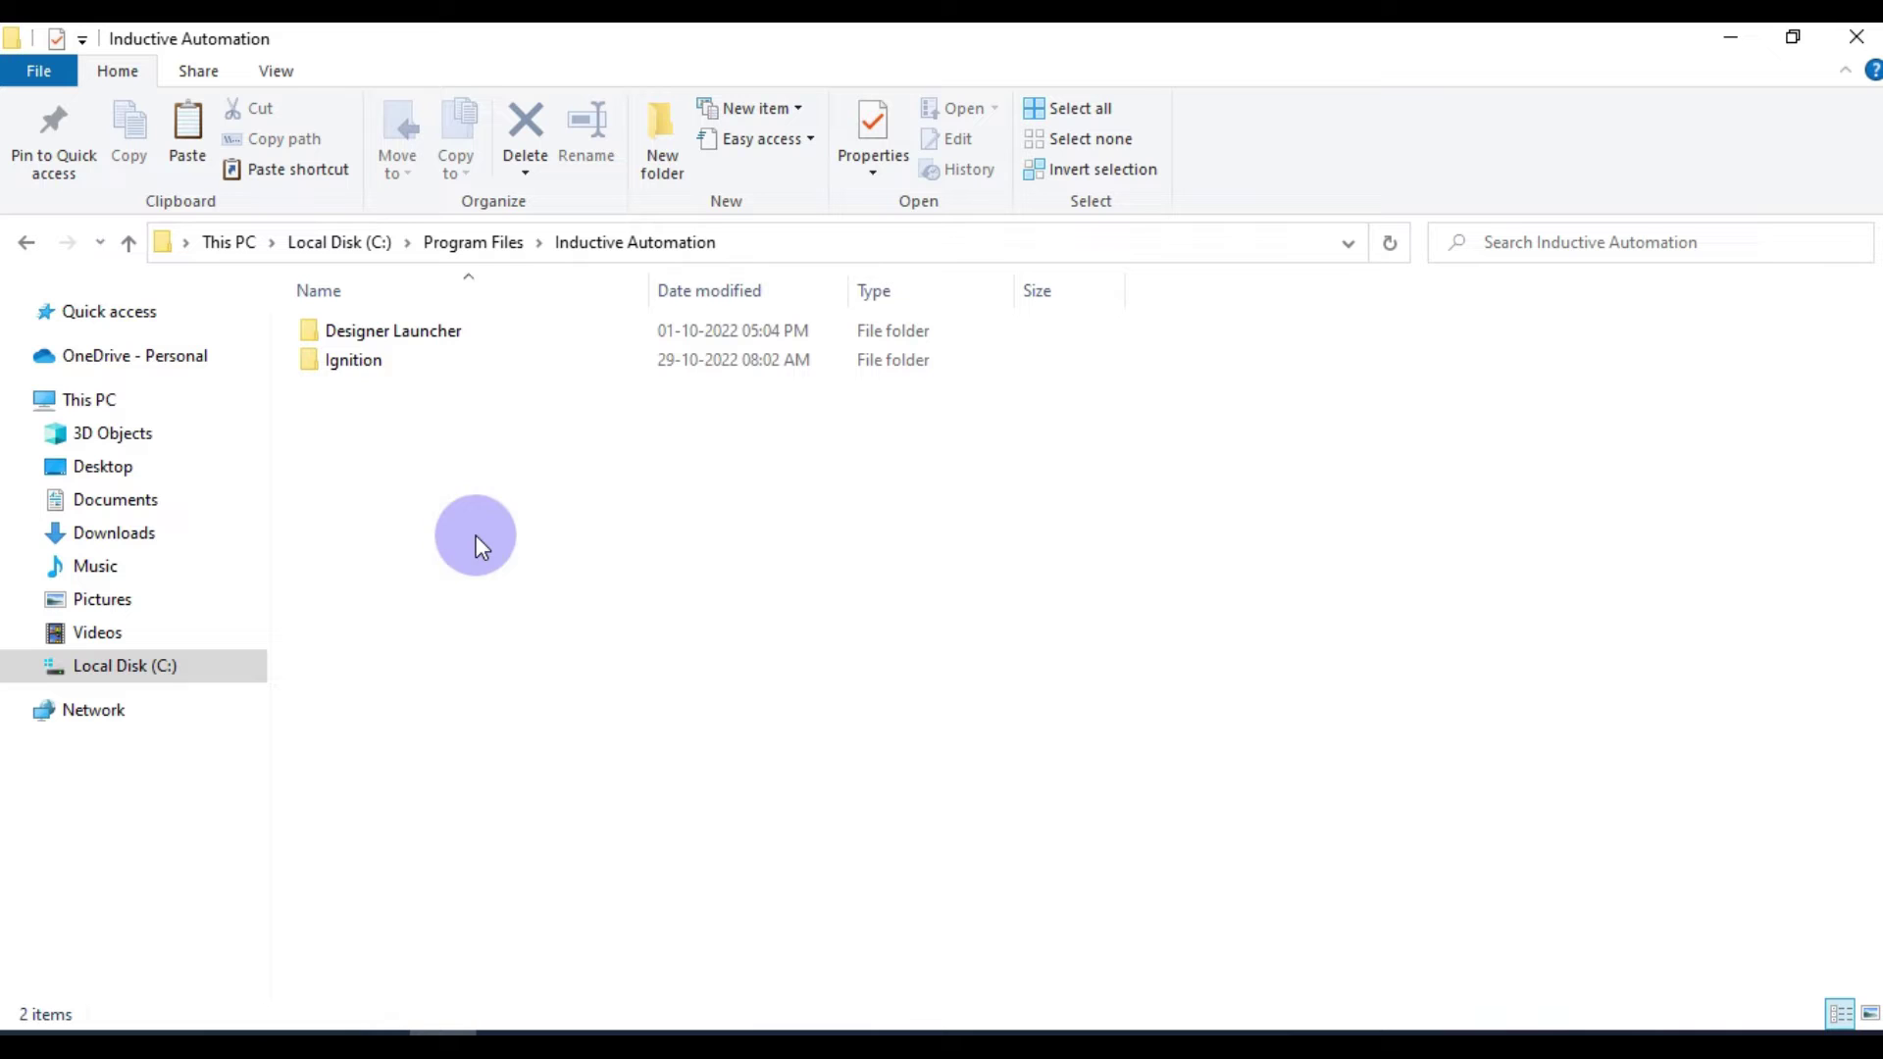
{"action": "double_click", "coordinate": [373, 362]}
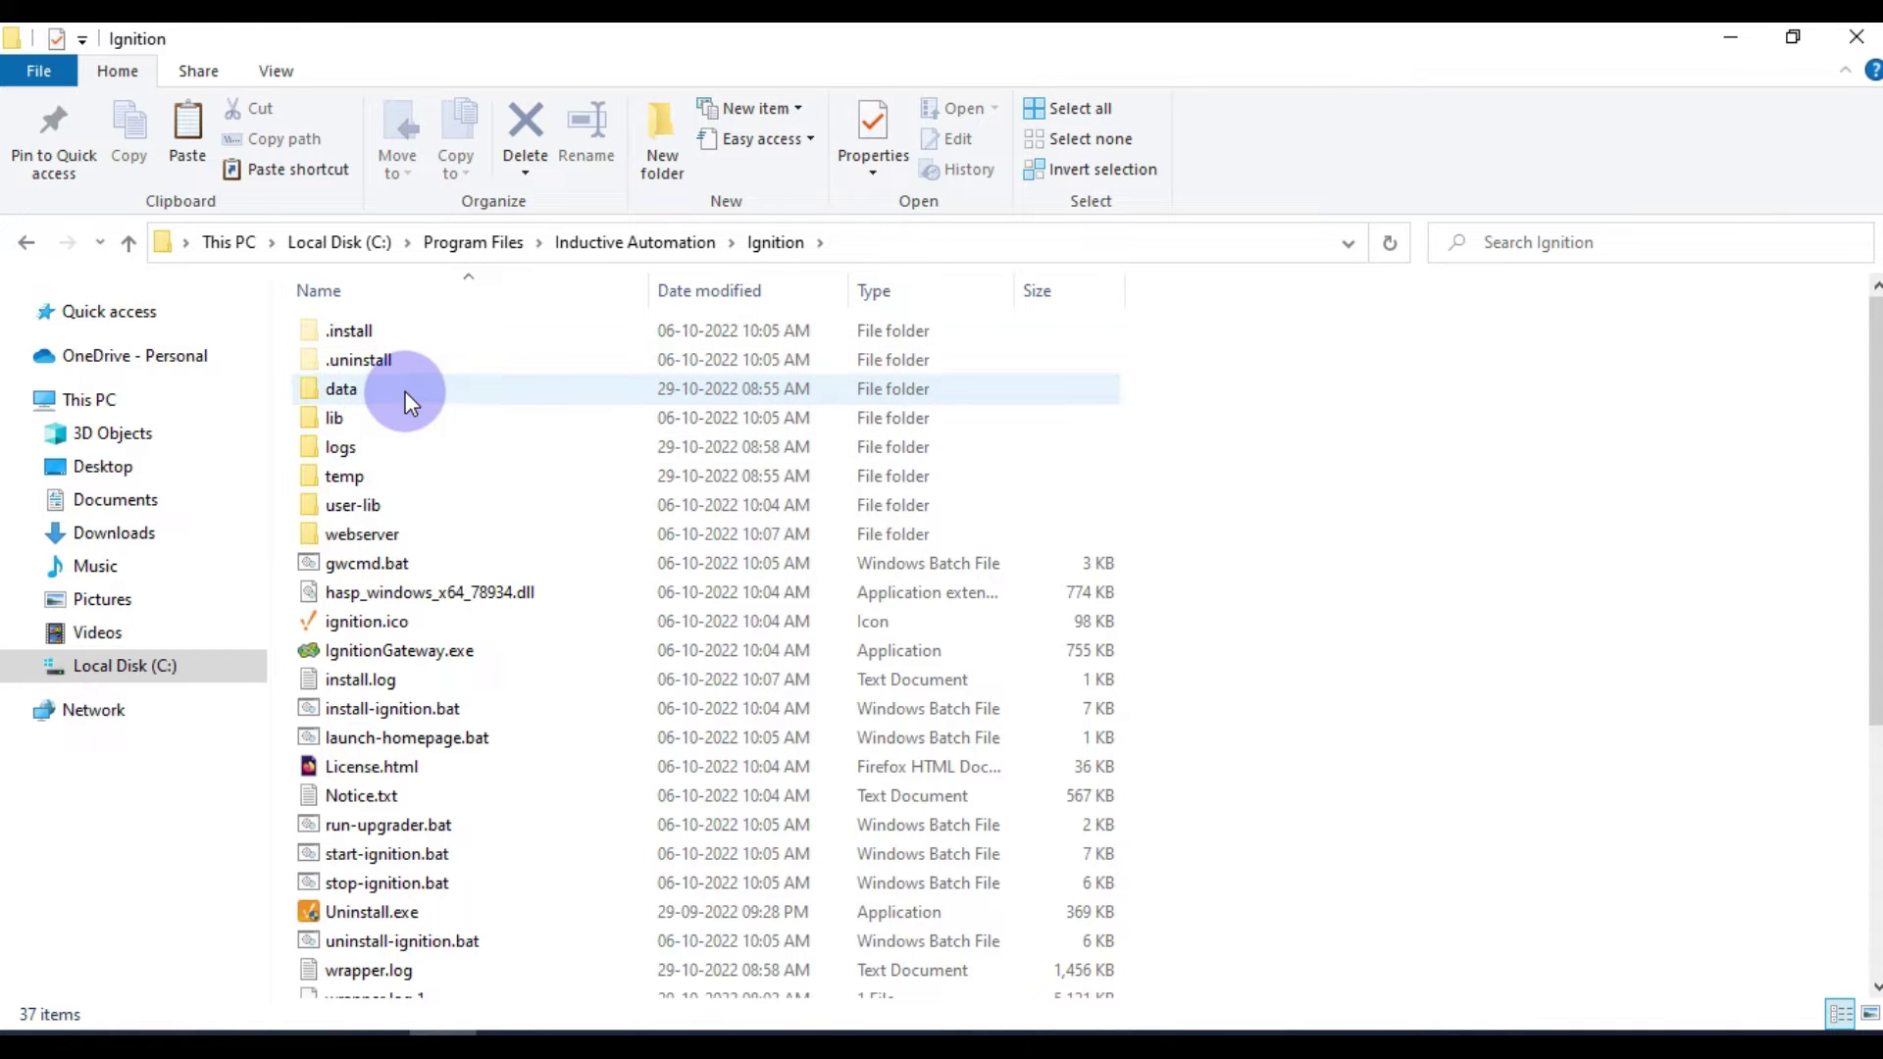
{"action": "double_click", "coordinate": [404, 391]}
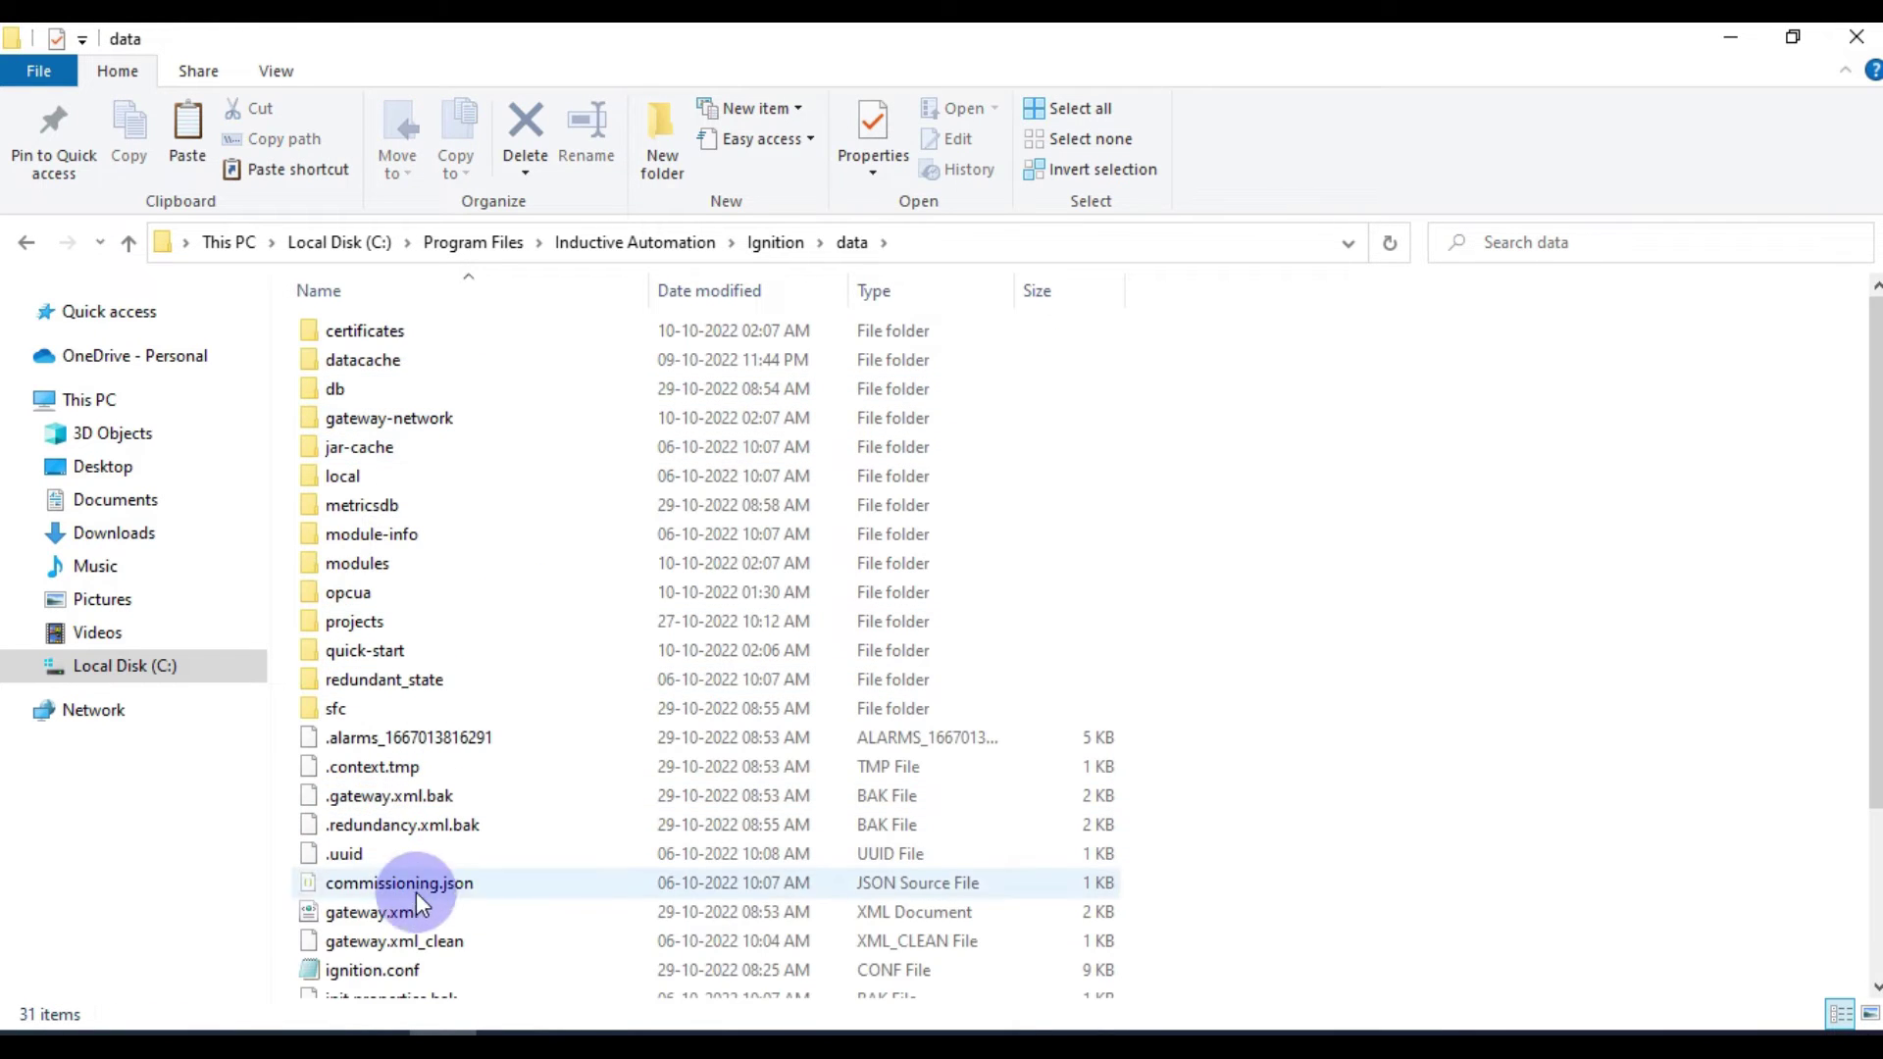
{"action": "left_click", "coordinate": [412, 981]}
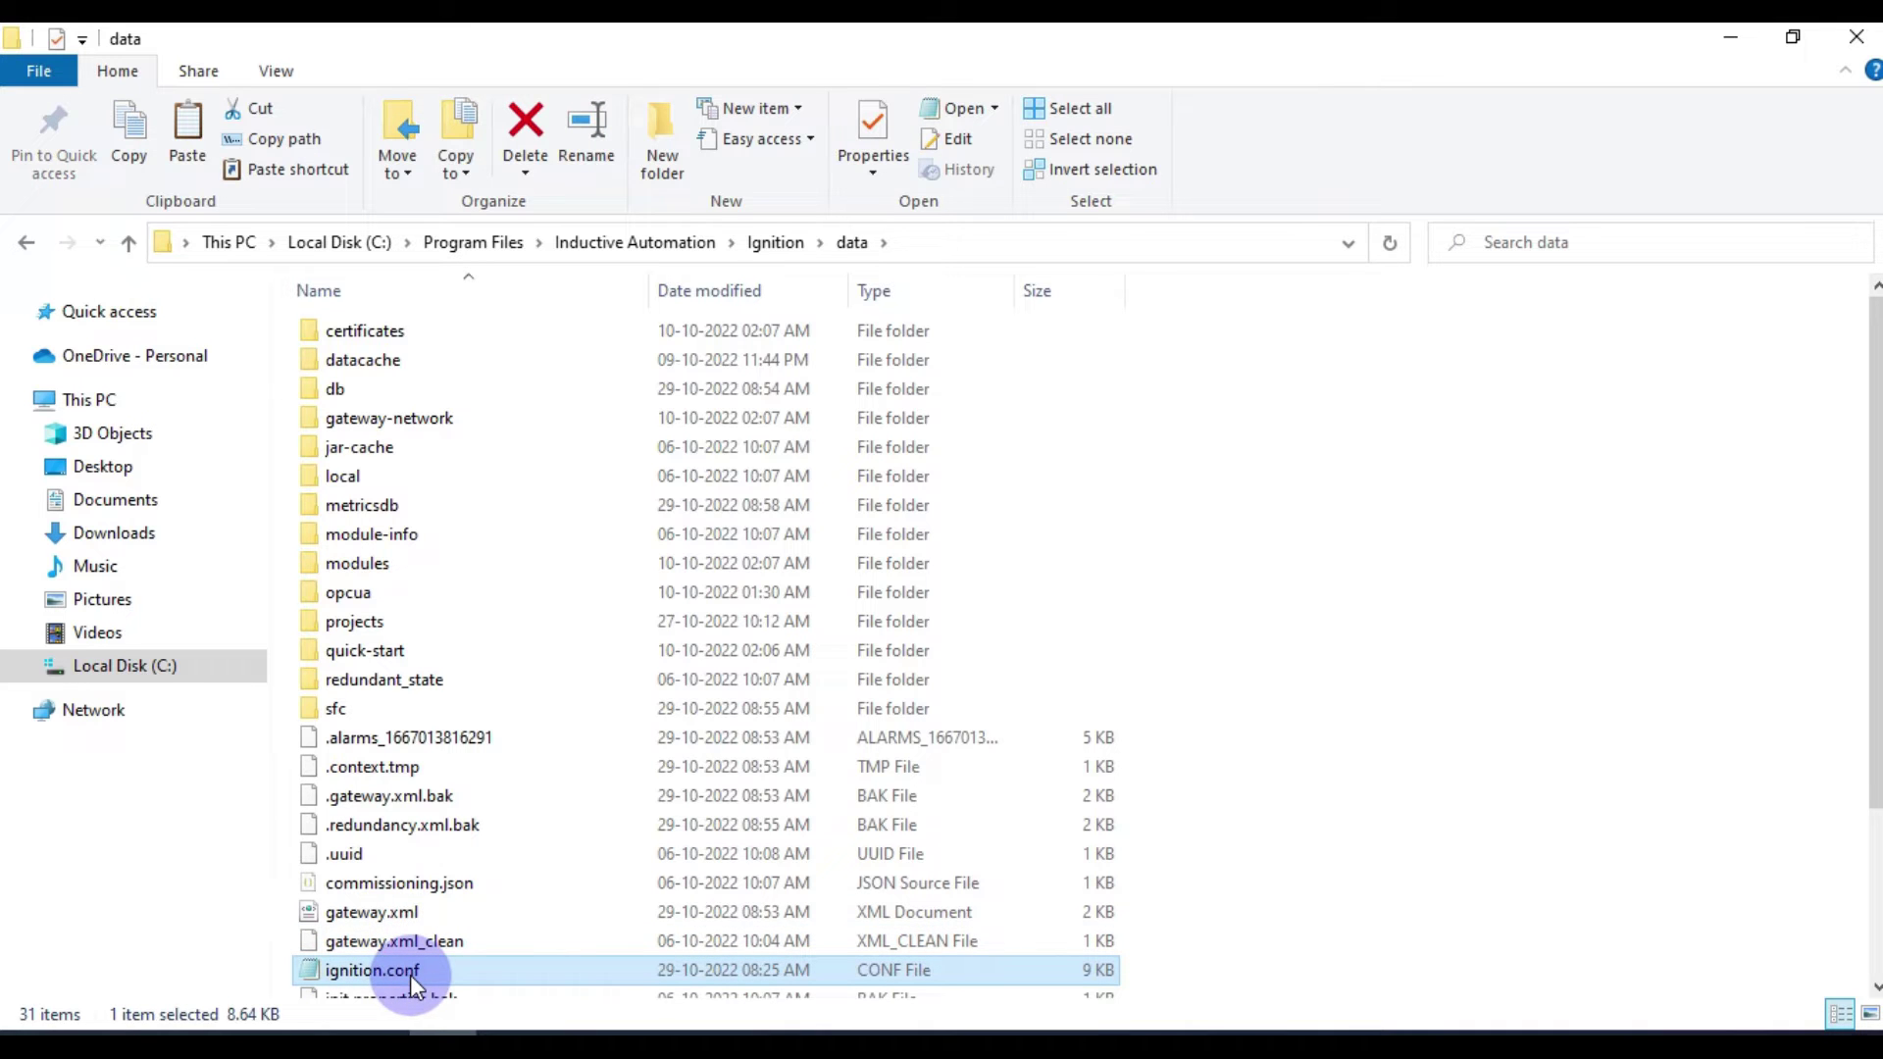
Step: Open ignition.conf full screen in Notepad and search 'time' to find the -Duser.timezone=America/Los_Angeles line
{"action": "double_click", "coordinate": [400, 977]}
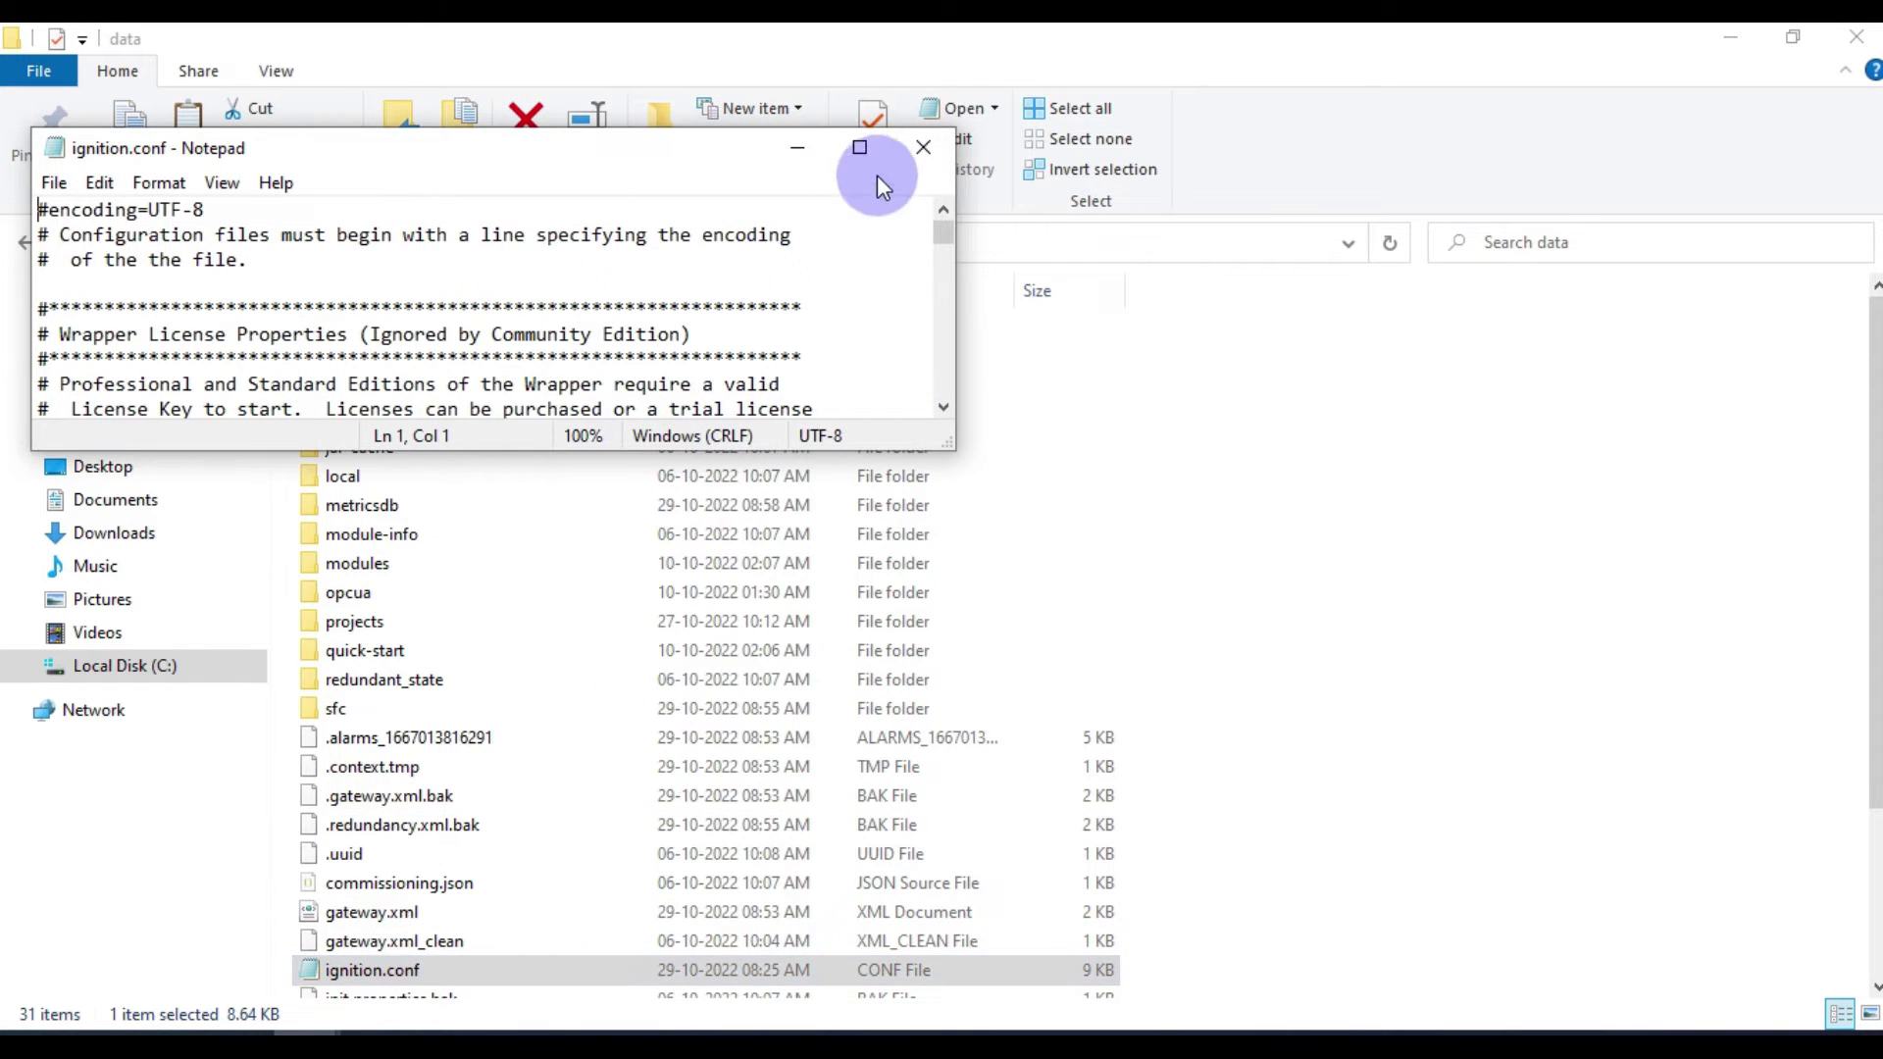
{"action": "left_click", "coordinate": [857, 149]}
{"action": "key", "text": "ctrl+f"}
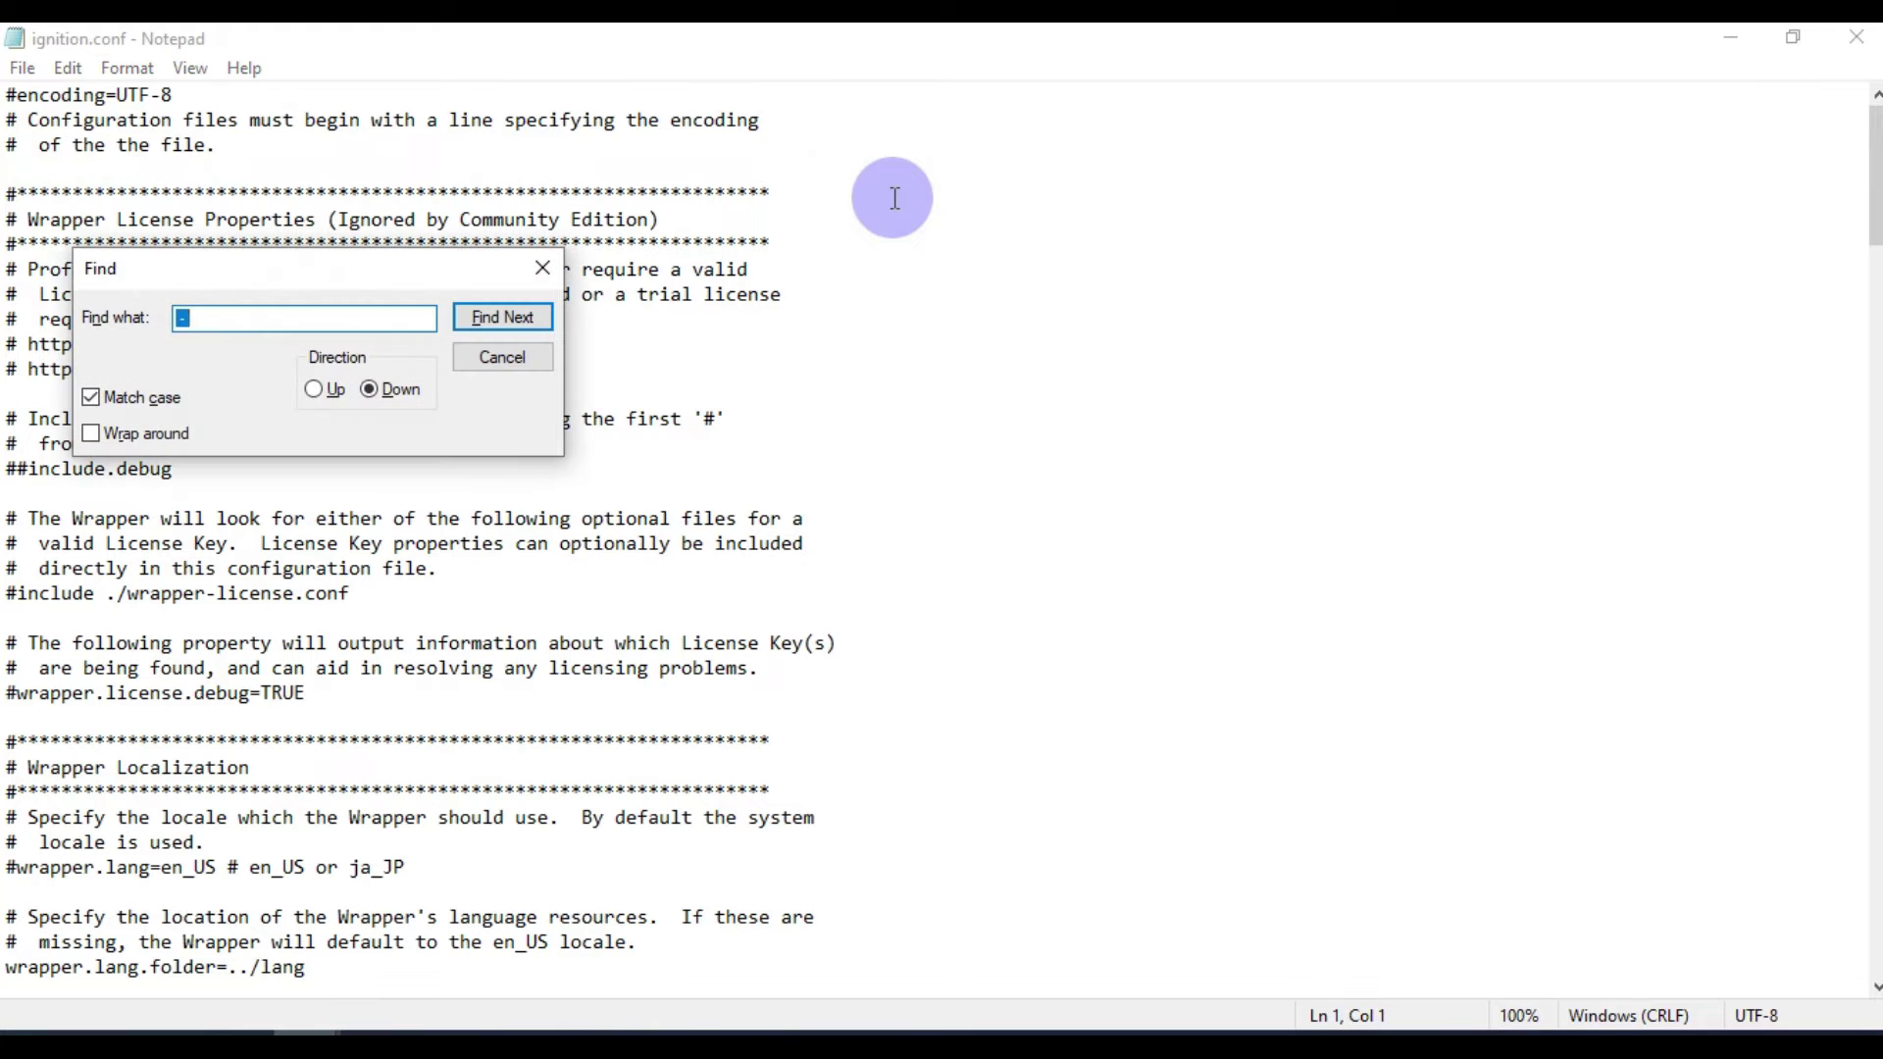
{"action": "type", "text": "time"}
{"action": "key", "text": "Return"}
{"action": "key", "text": "Return"}
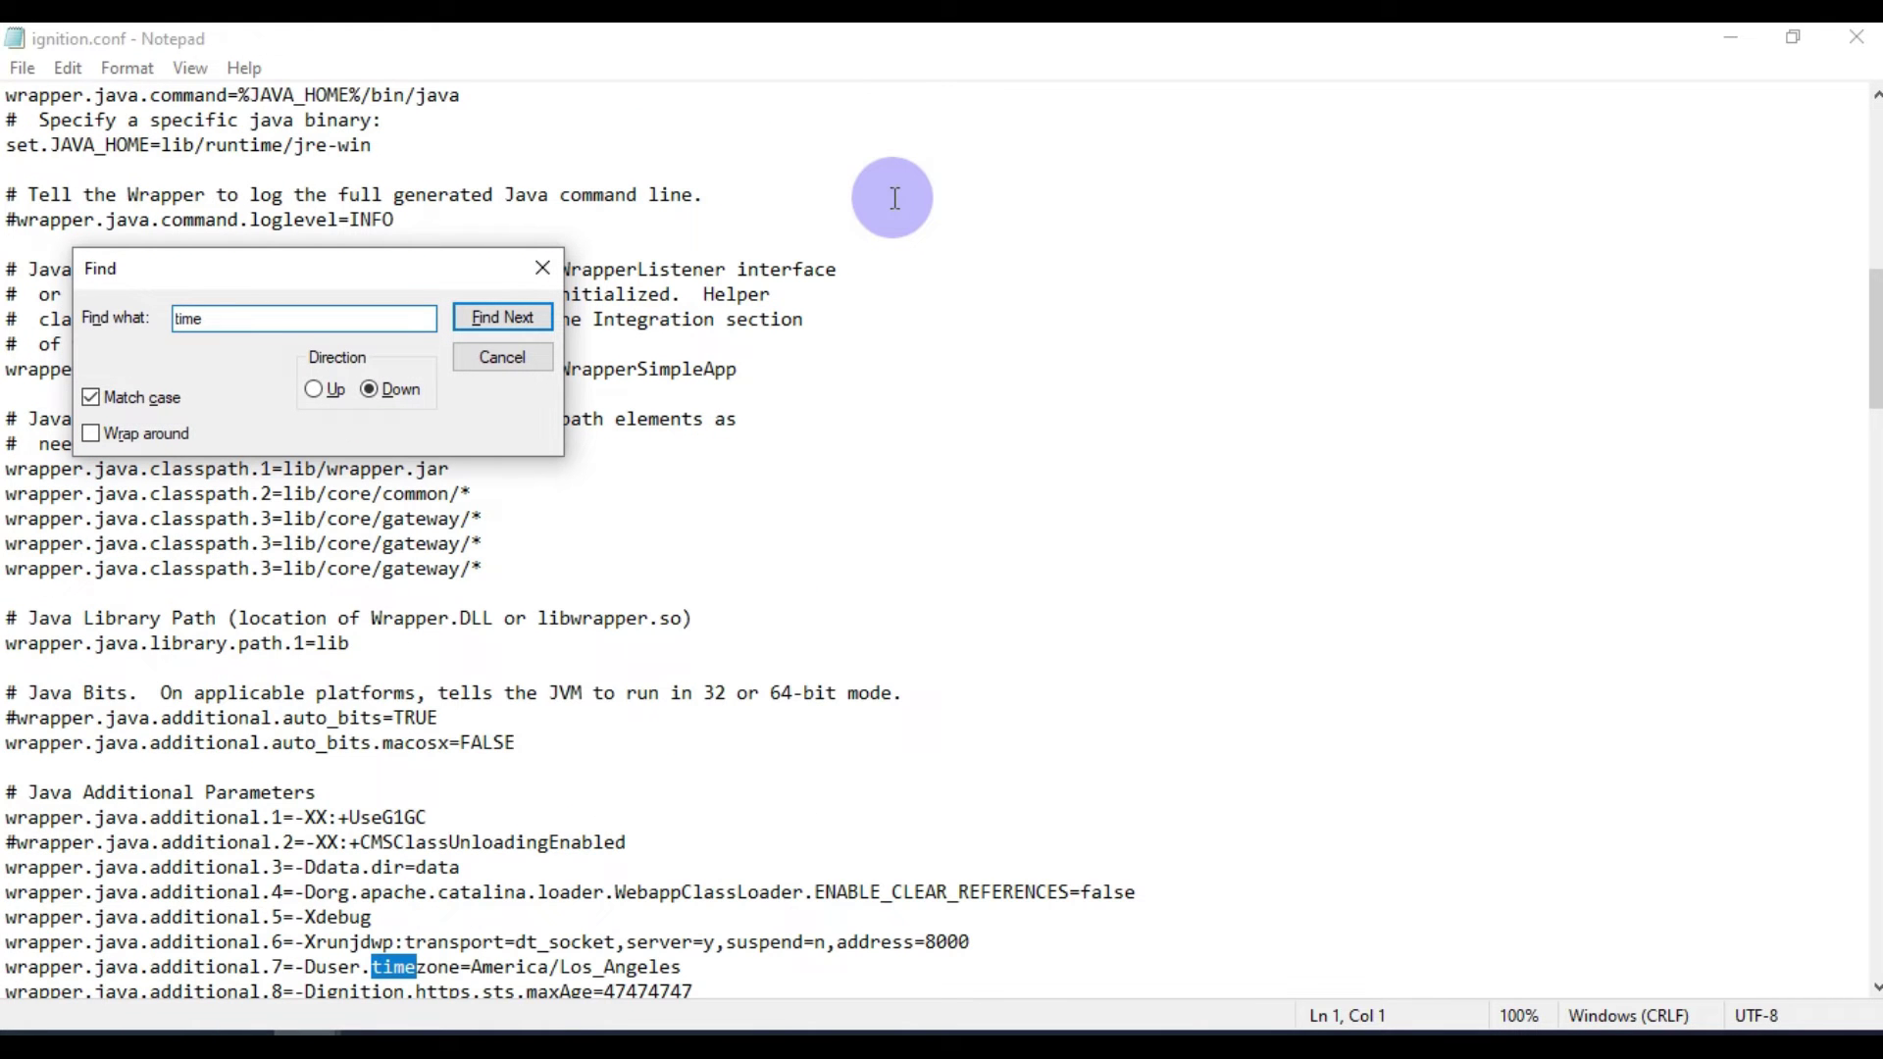
{"action": "scroll", "coordinate": [813, 510], "scroll_direction": "down", "scroll_amount": 3}
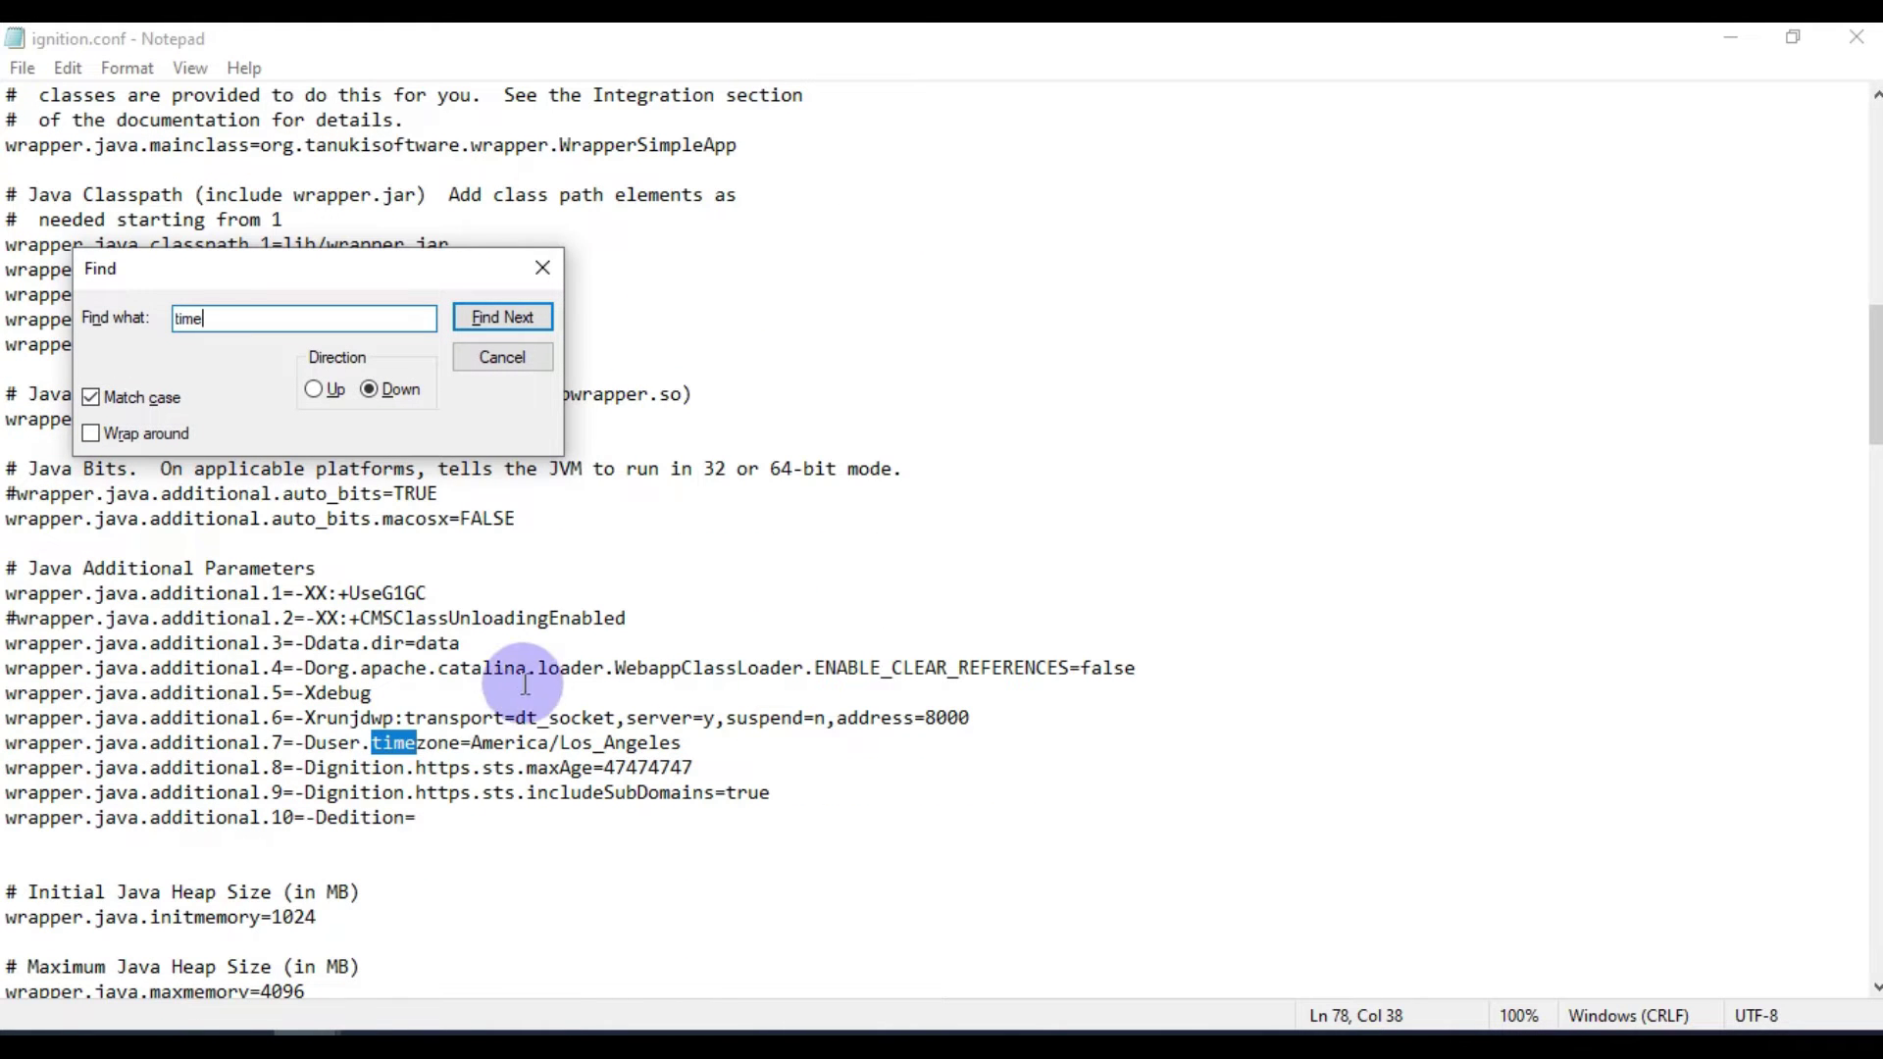
{"action": "left_click", "coordinate": [377, 731]}
{"action": "left_click_drag", "start_coordinate": [768, 753], "coordinate": [394, 742]}
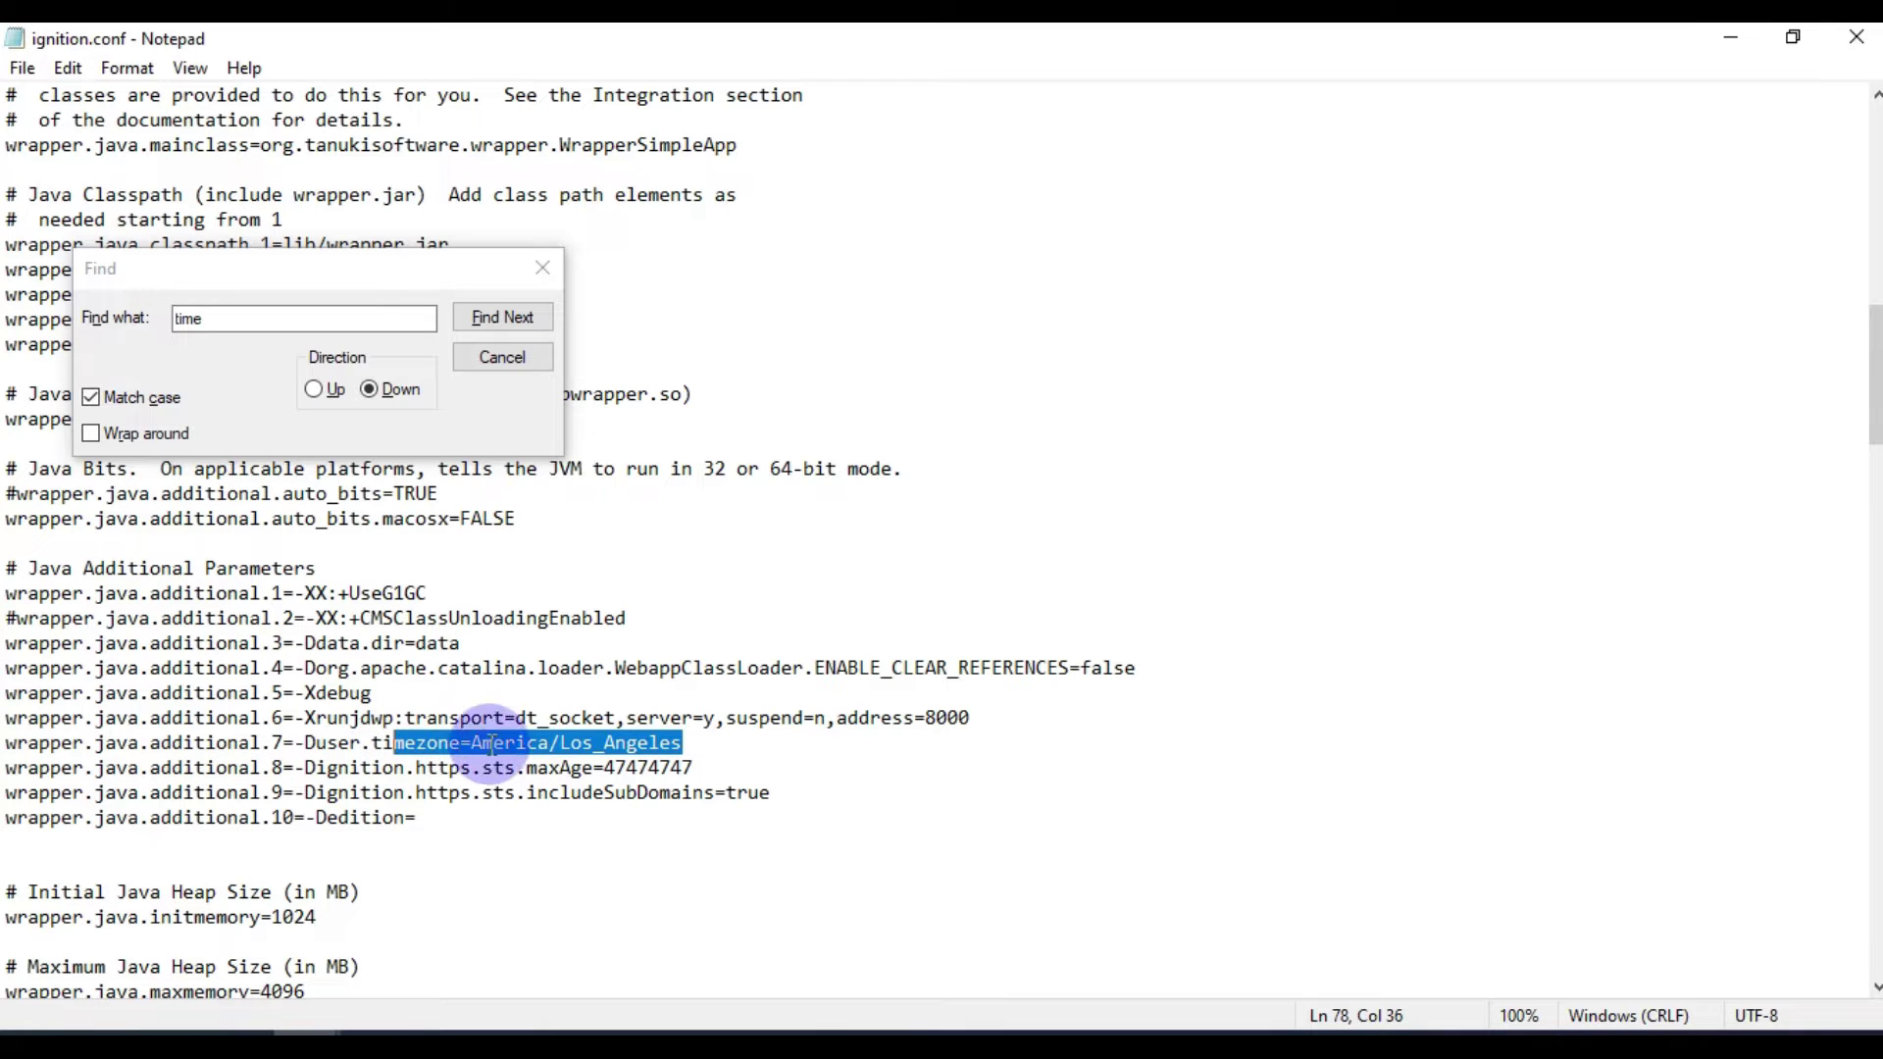
{"action": "left_click", "coordinate": [543, 270]}
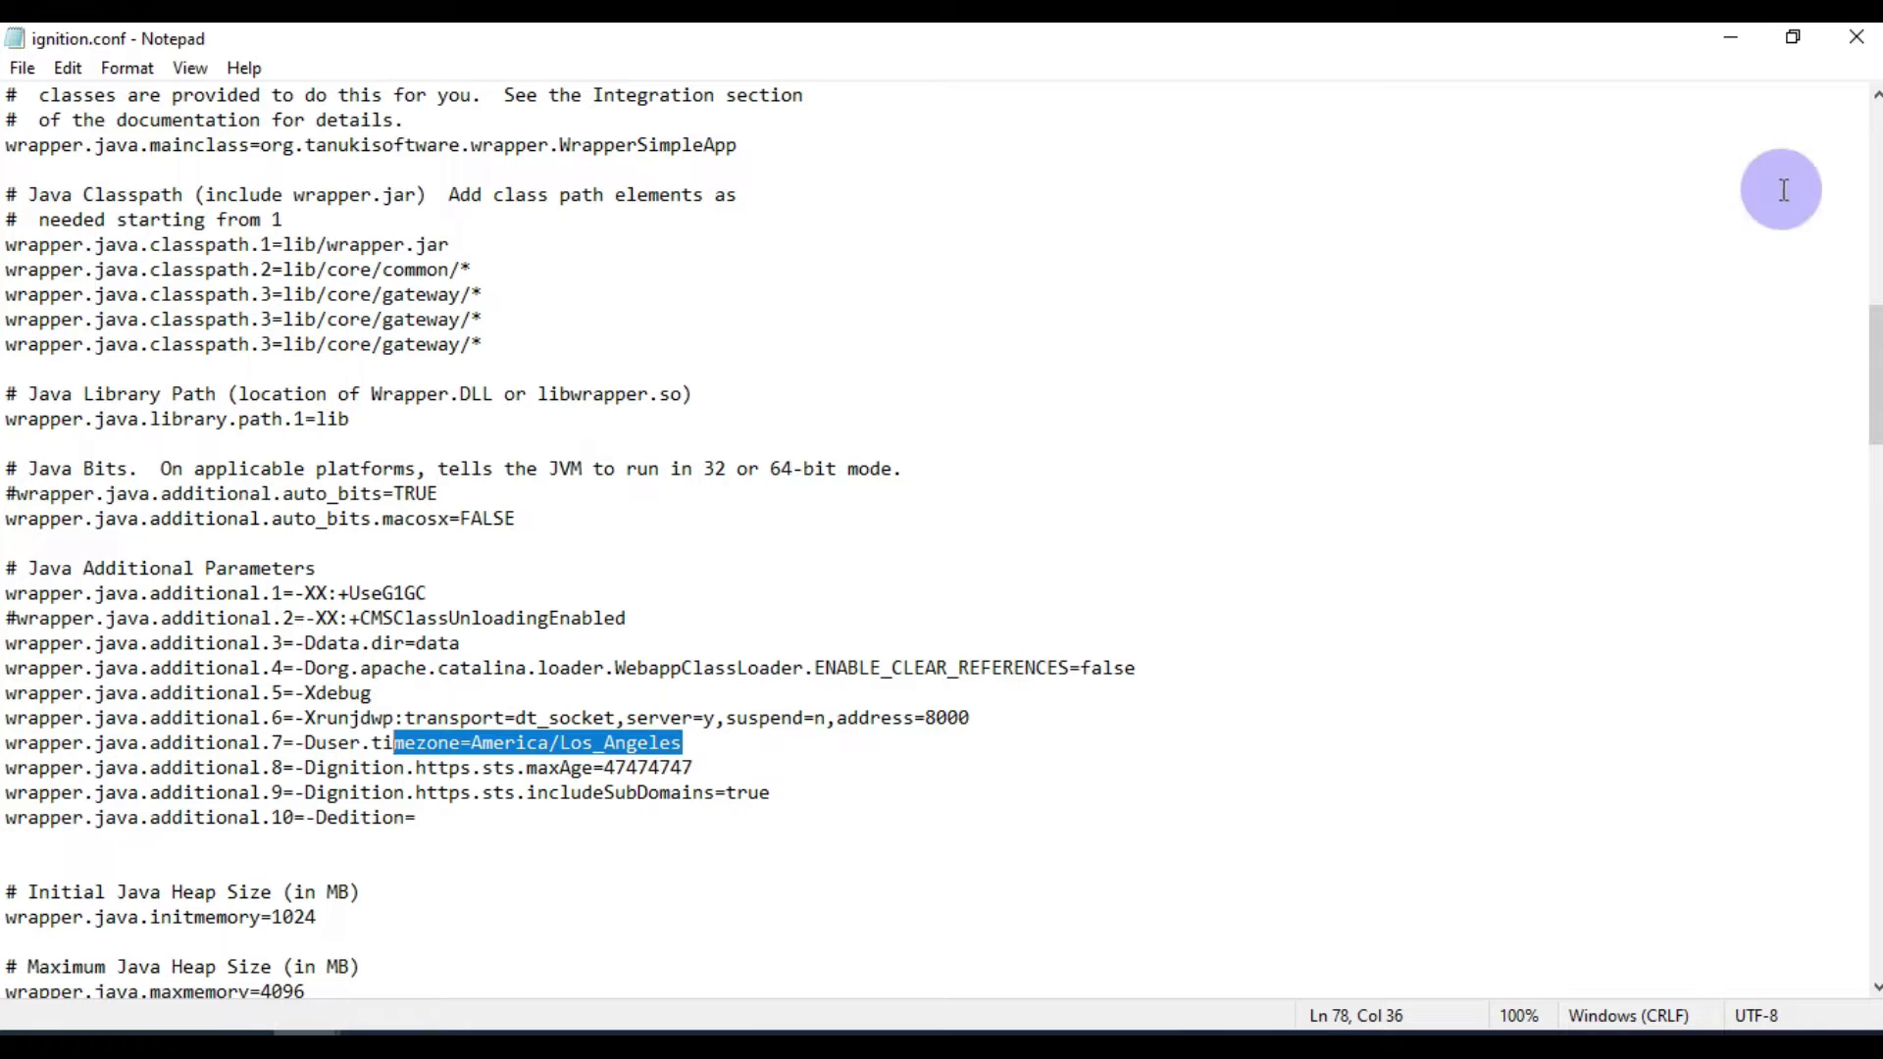
Step: Close the original ignition.conf, paste a copy onto the desktop and open it full screen
{"action": "left_click", "coordinate": [1856, 37]}
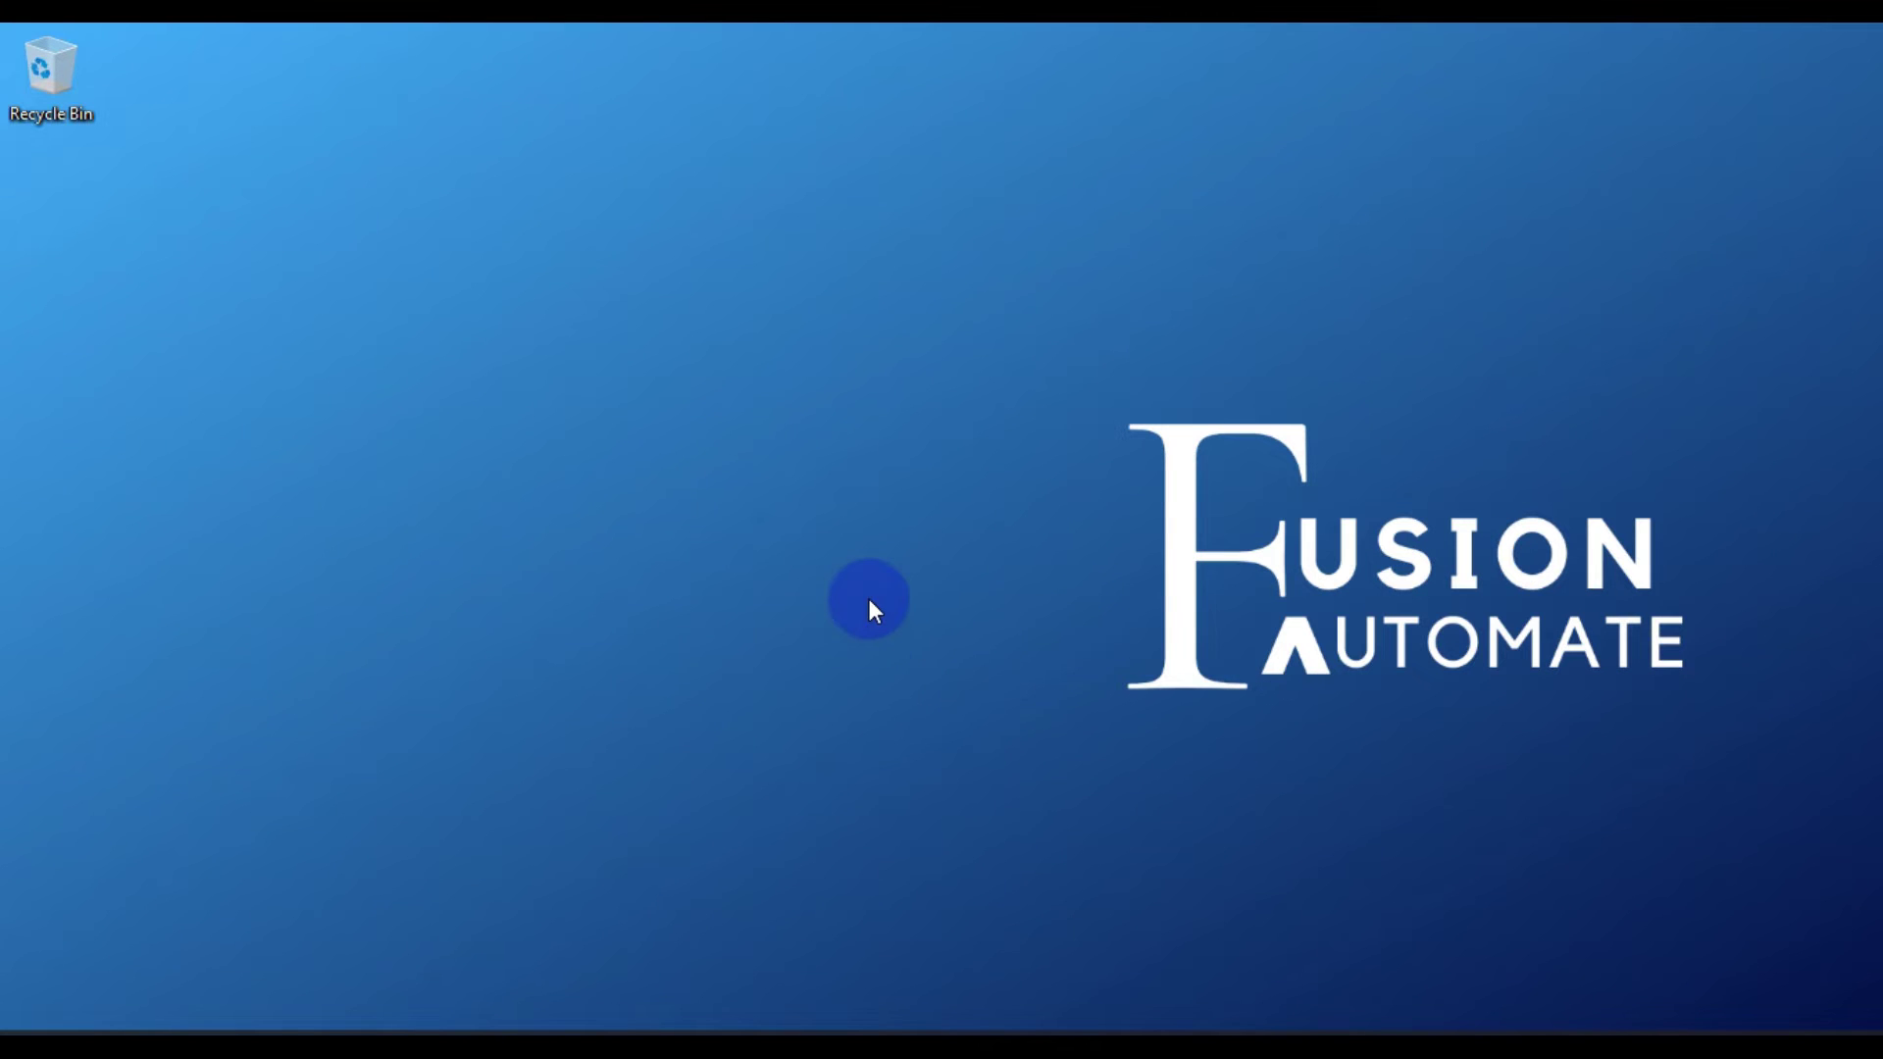
{"action": "key", "text": "ctrl+v"}
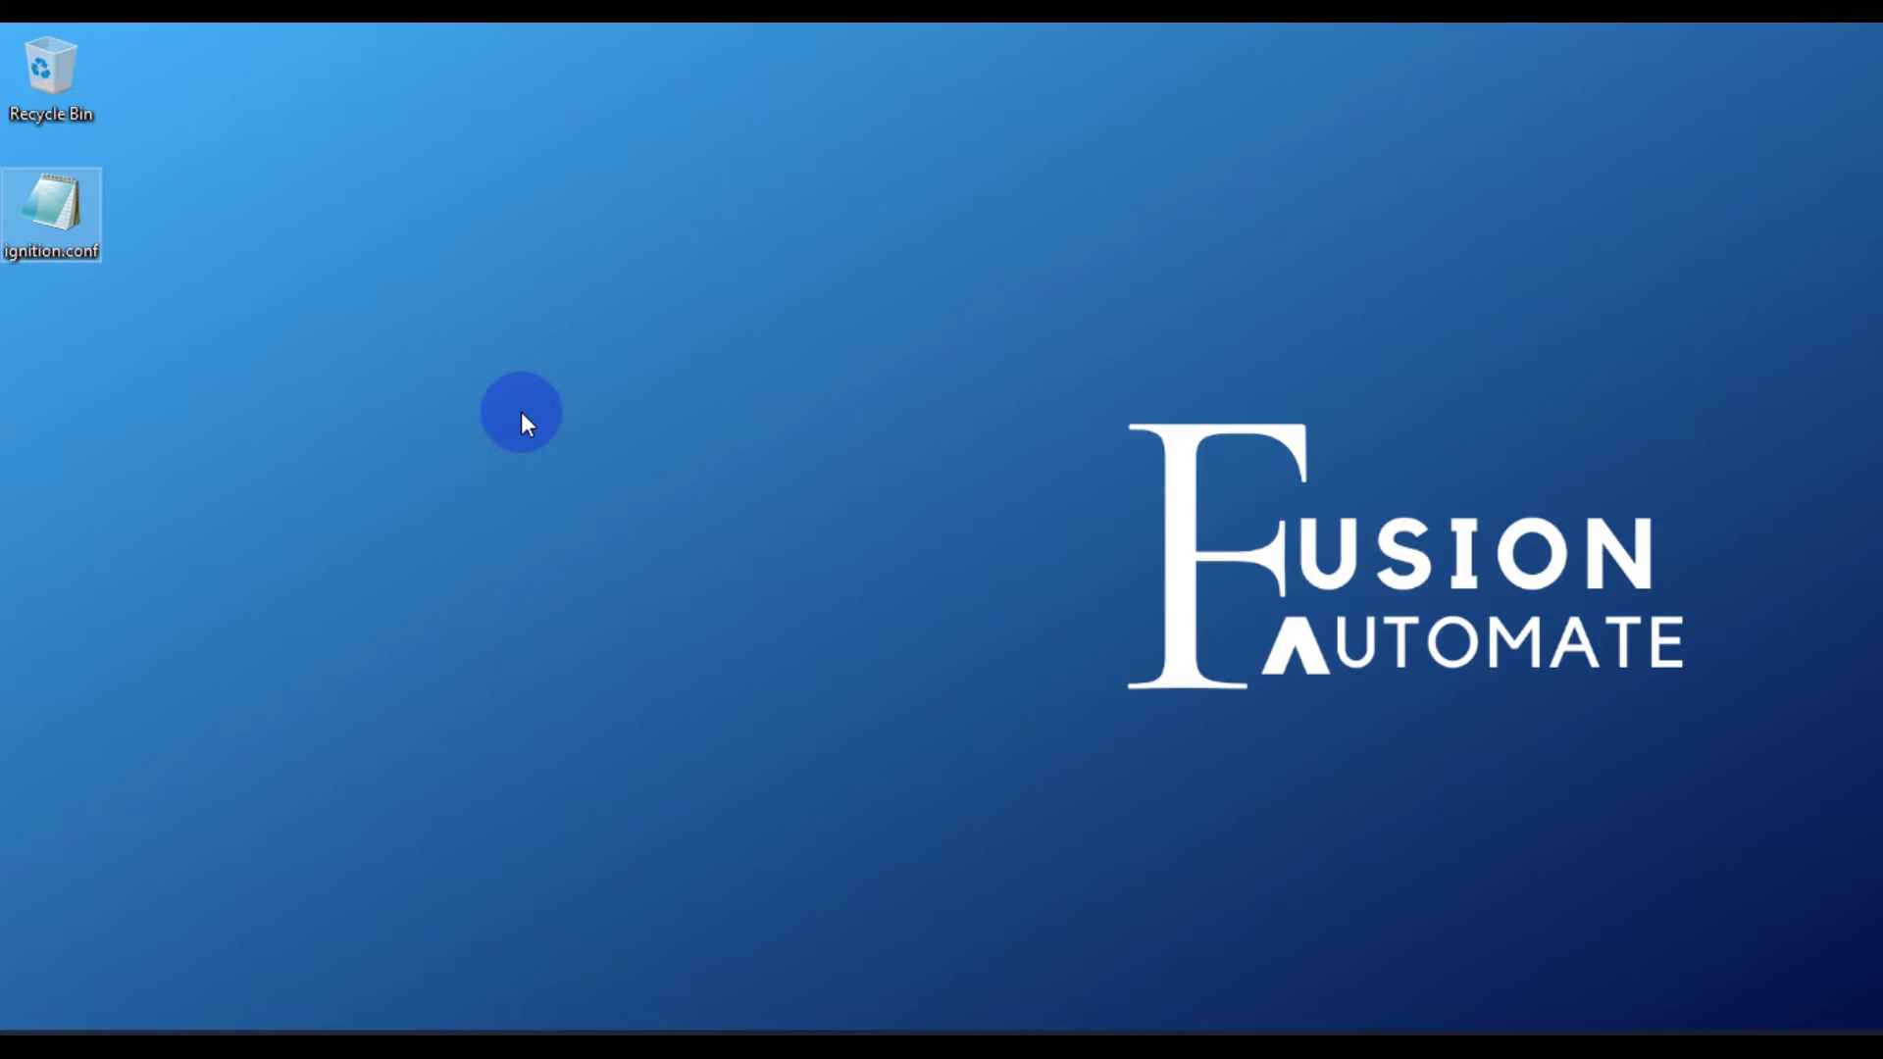
{"action": "double_click", "coordinate": [48, 210]}
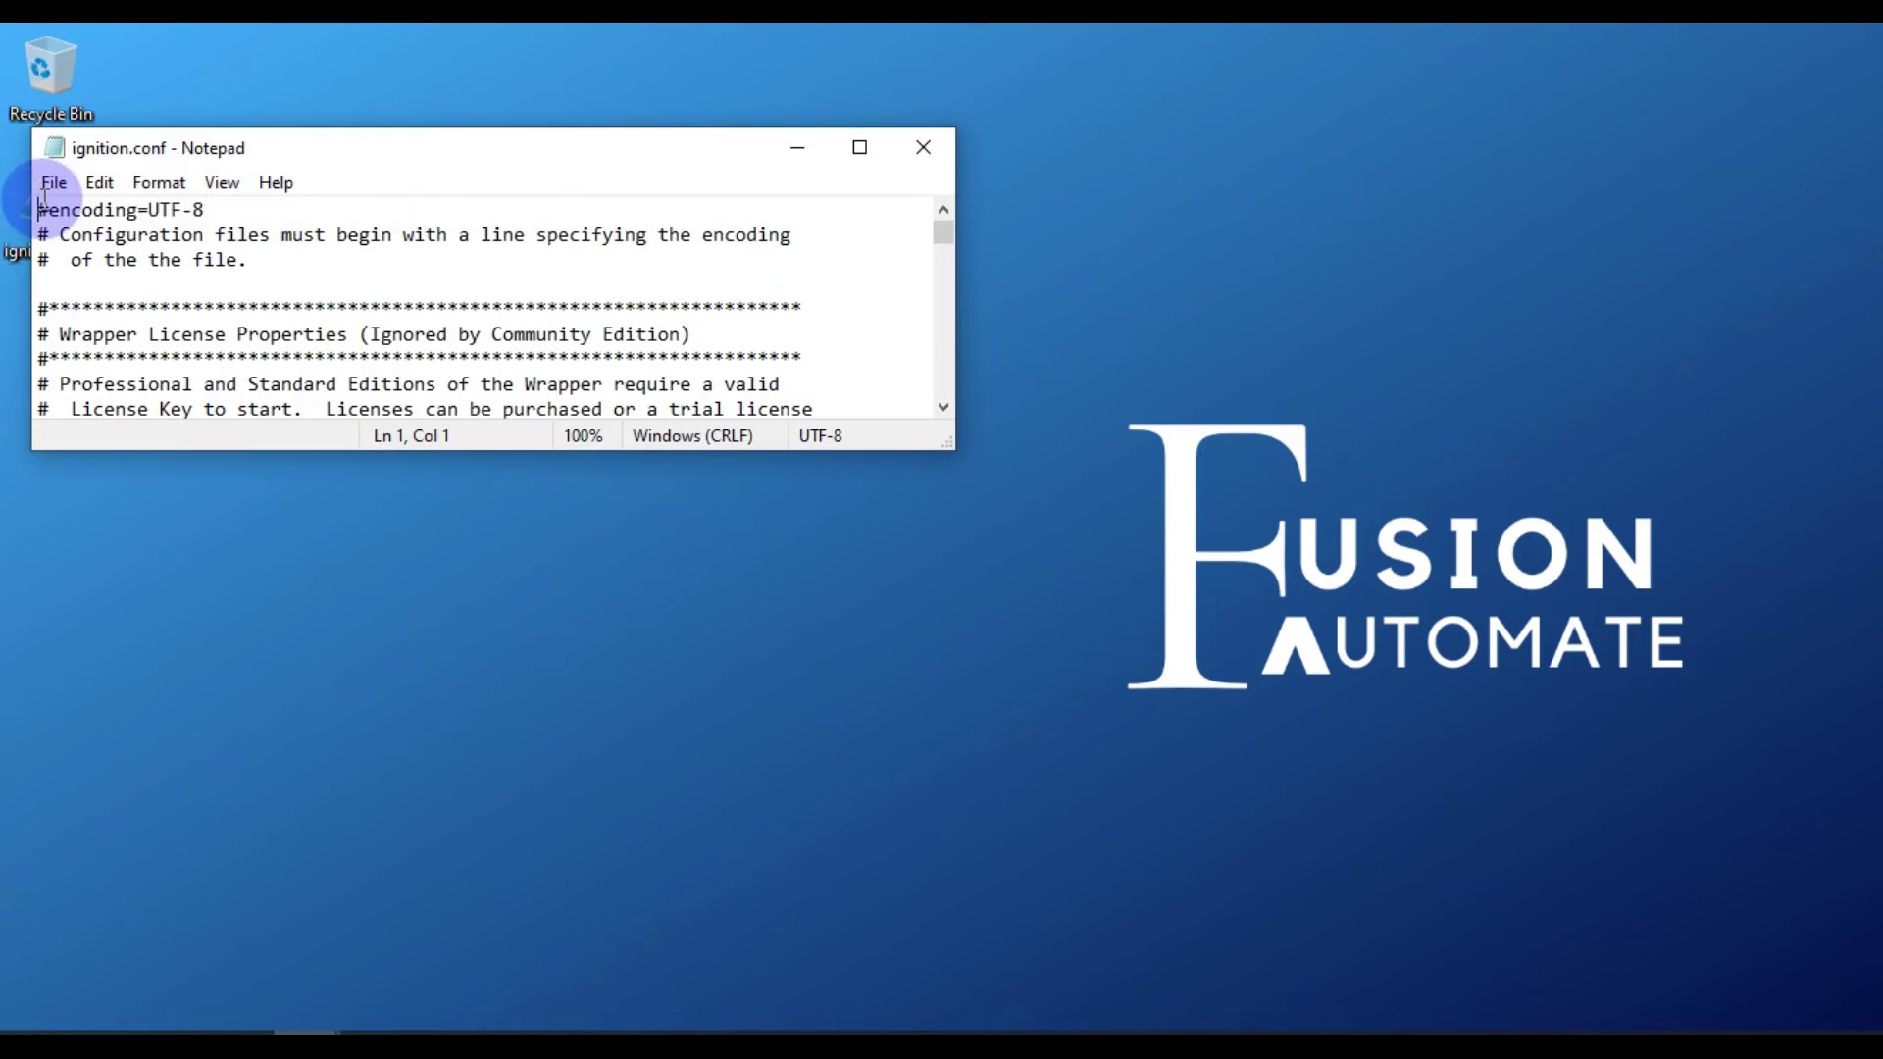
{"action": "left_click", "coordinate": [857, 148]}
{"action": "scroll", "coordinate": [789, 502], "scroll_direction": "down", "scroll_amount": 11}
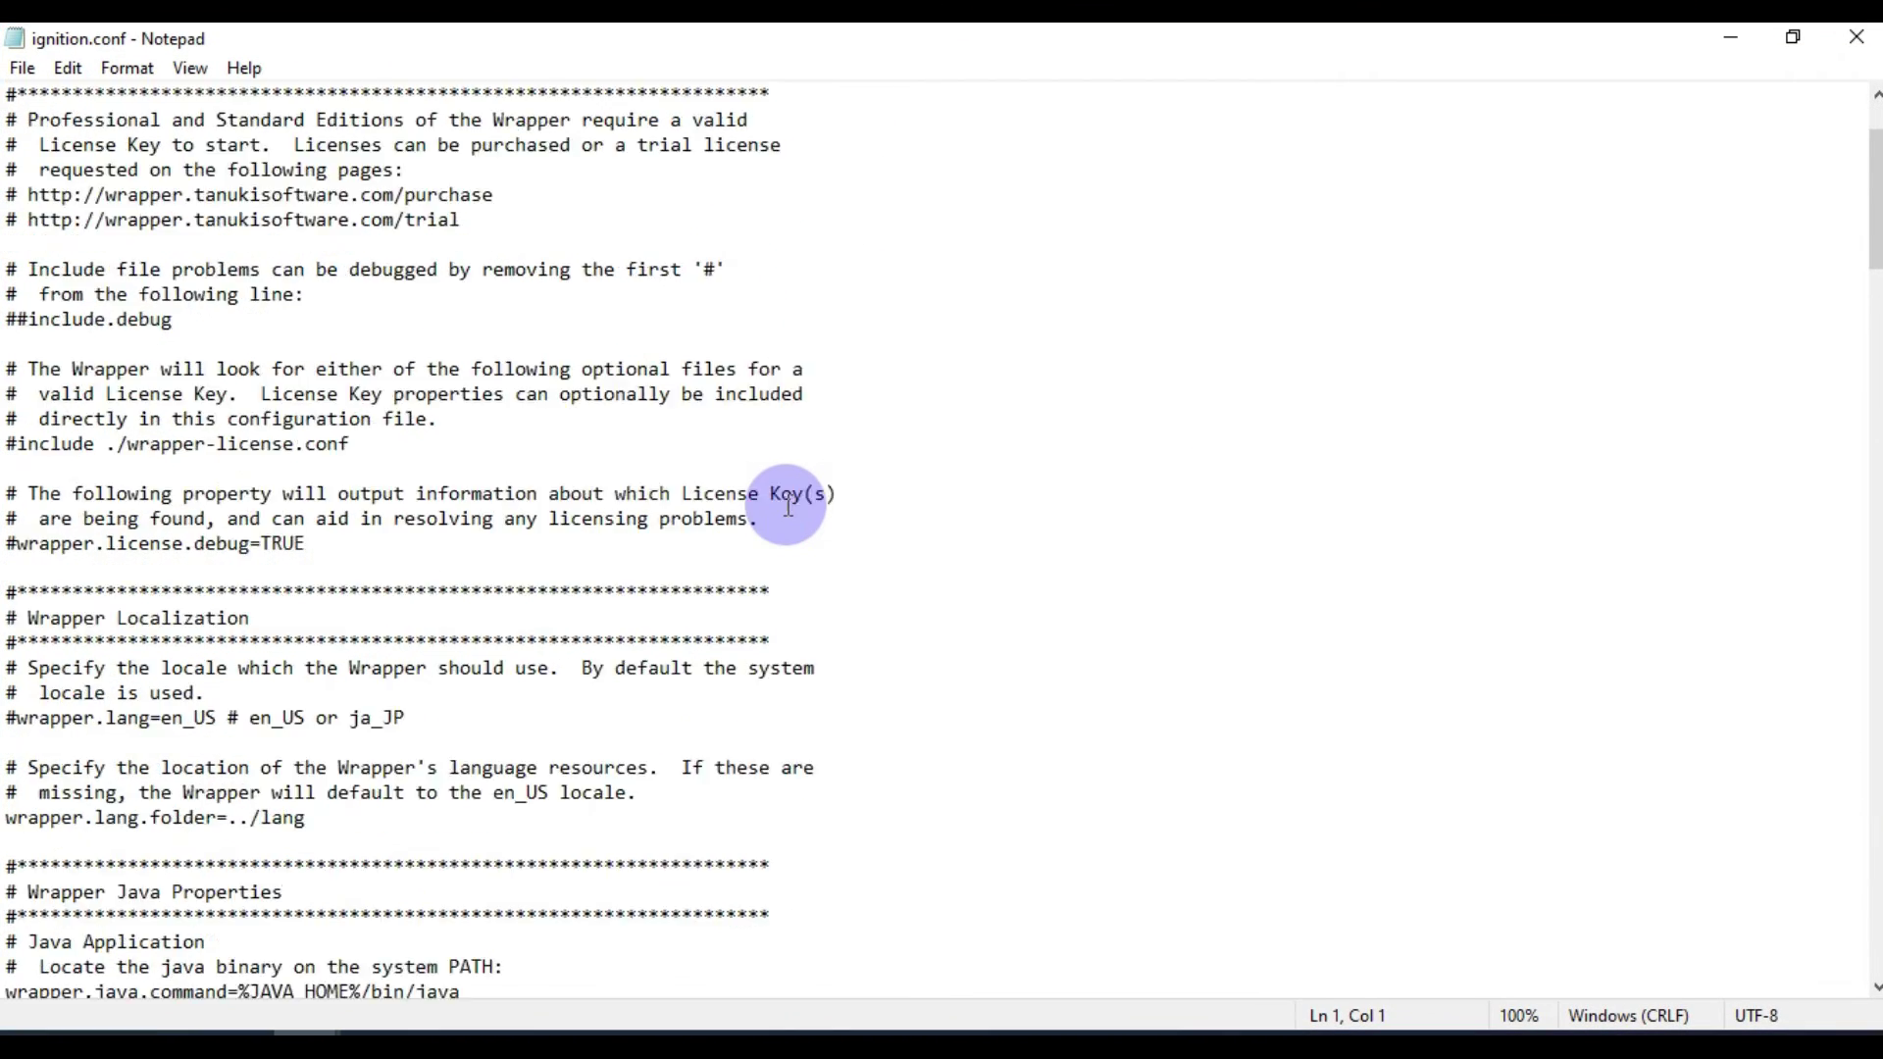
Step: Search the desktop copy for 'time' and select the whole -Duser.timezone=America/Los_Angeles line
{"action": "key", "text": "ctrl+f"}
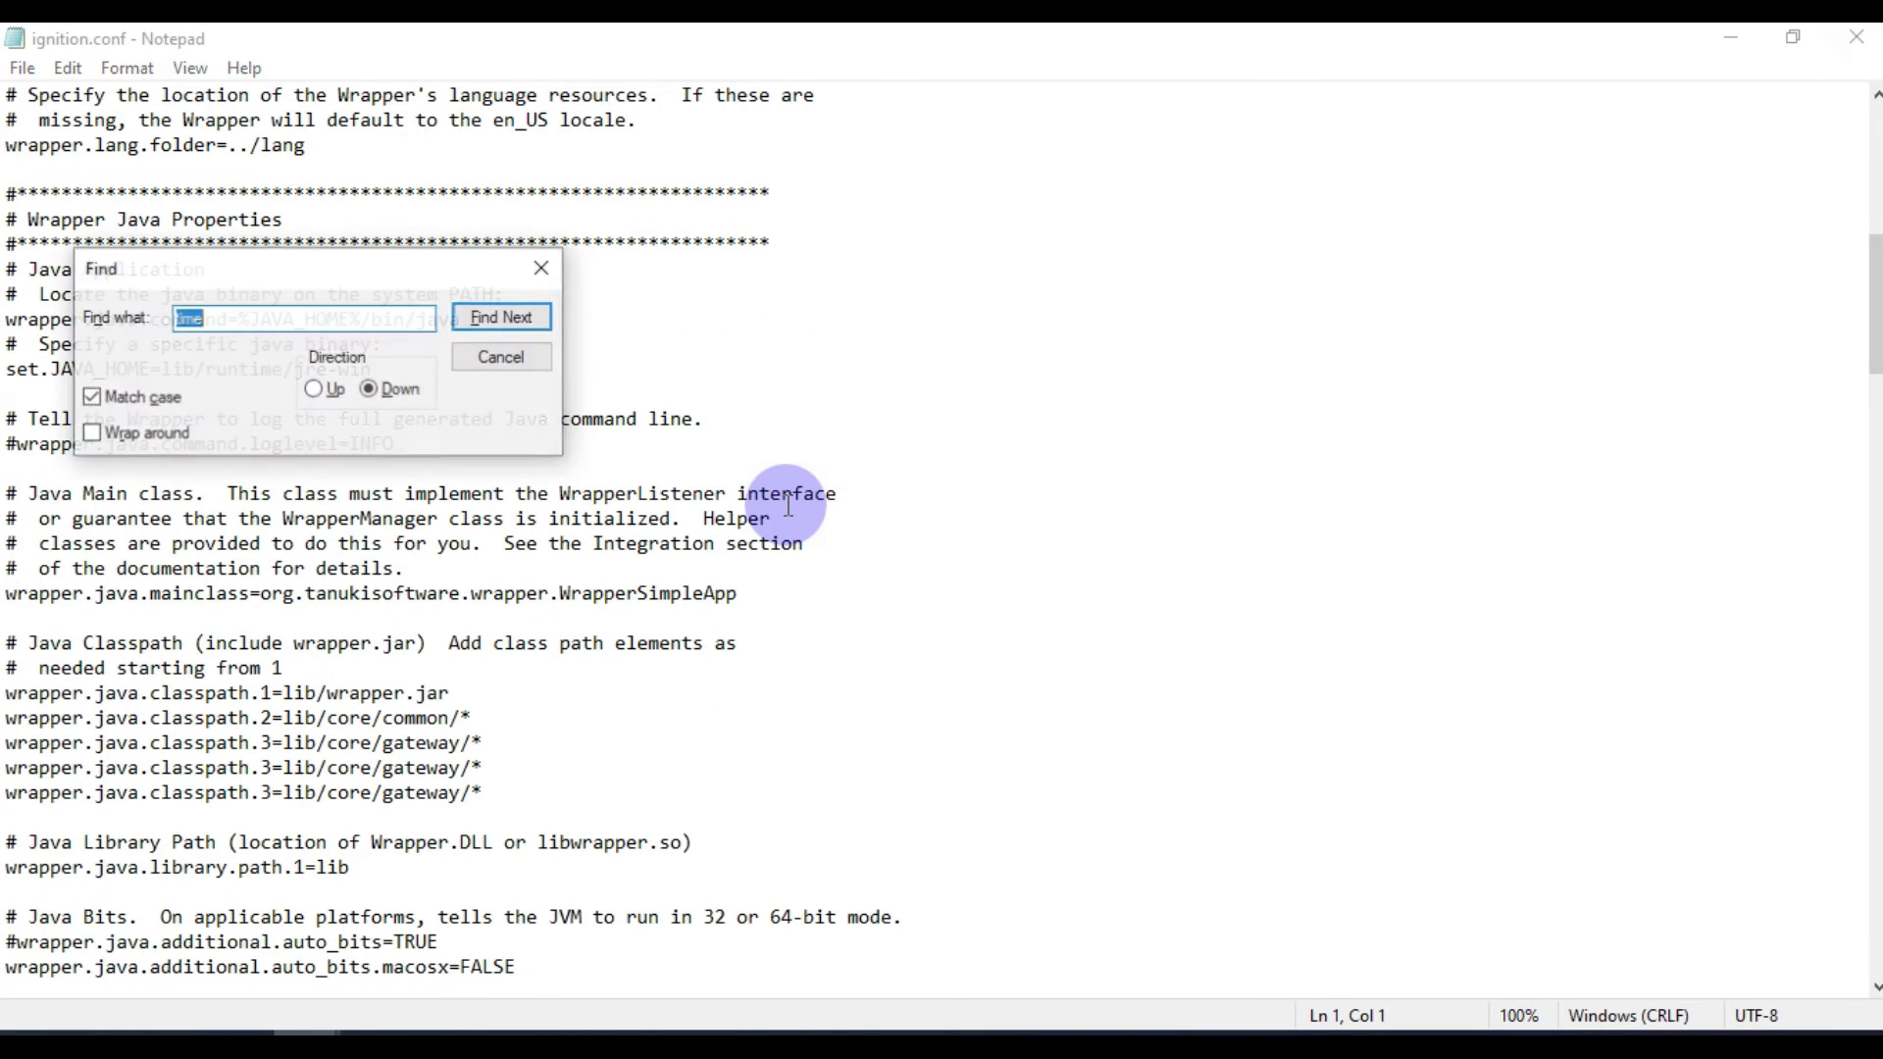
{"action": "type", "text": "time"}
{"action": "key", "text": "Return"}
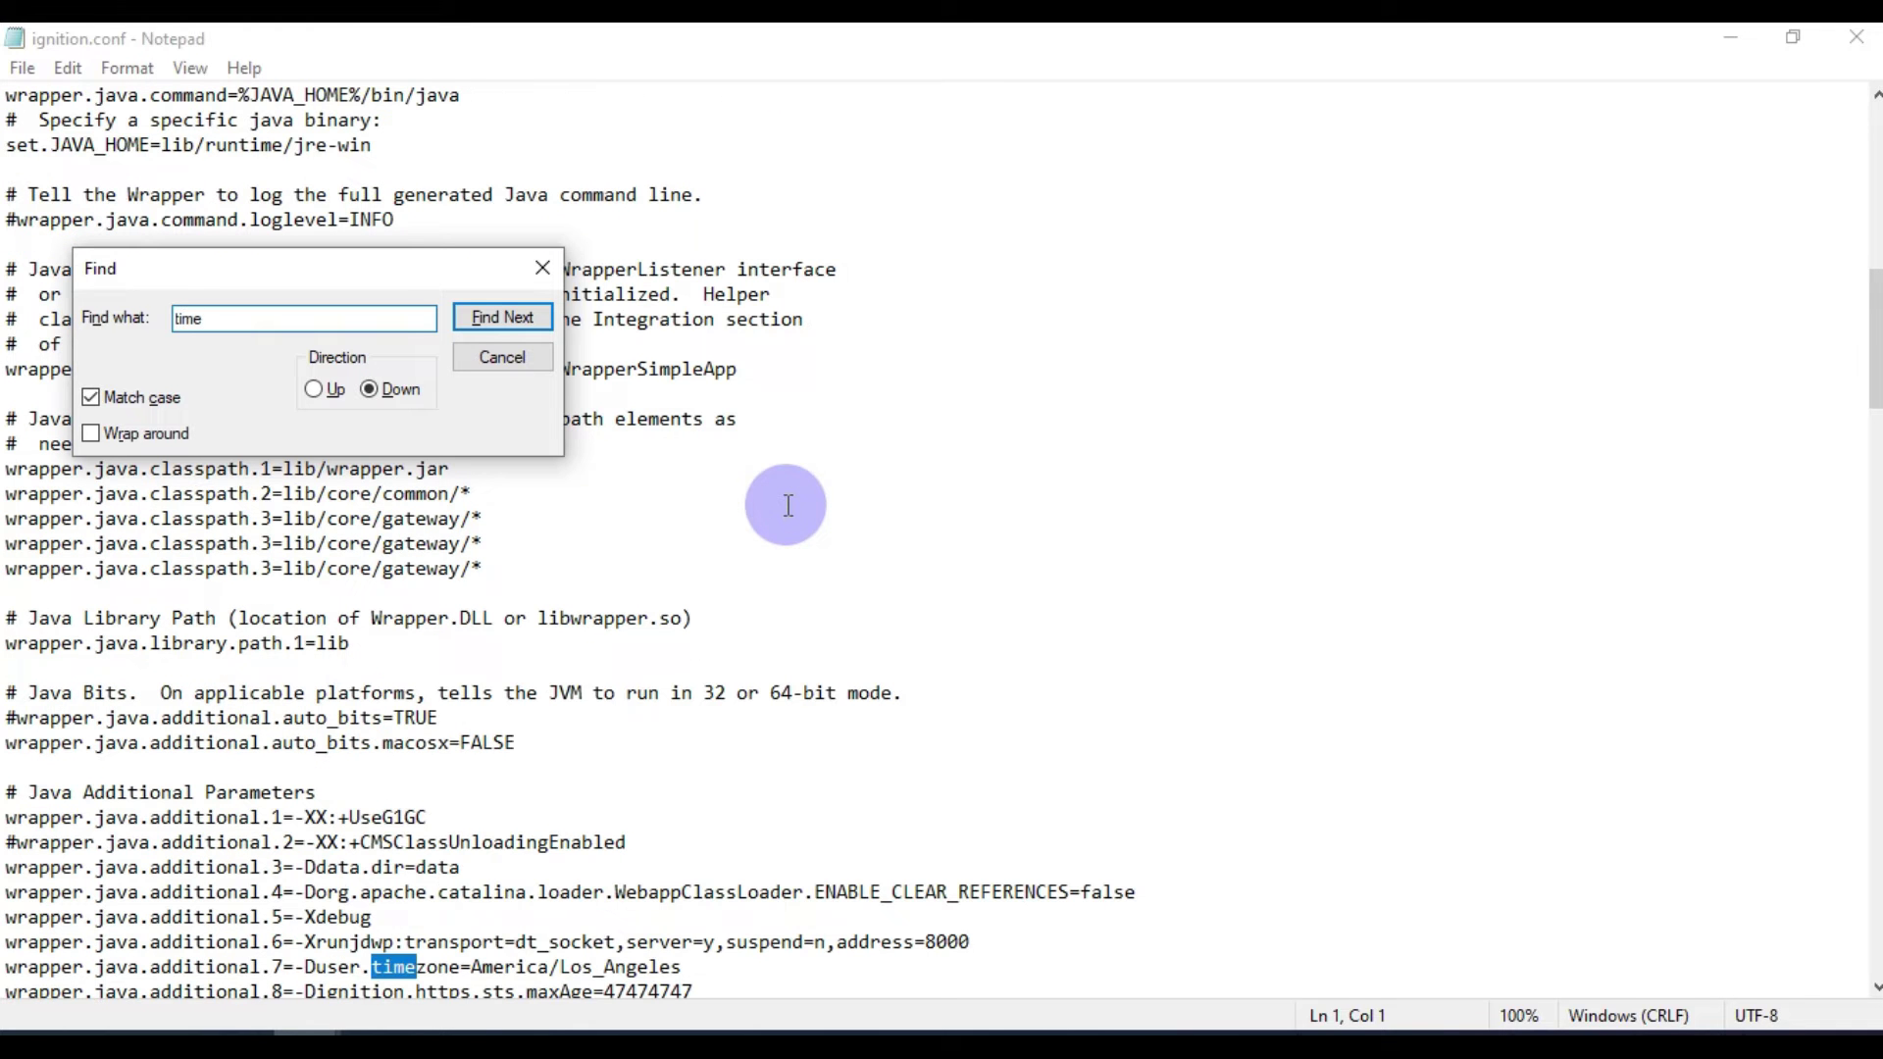
{"action": "left_click", "coordinate": [543, 268]}
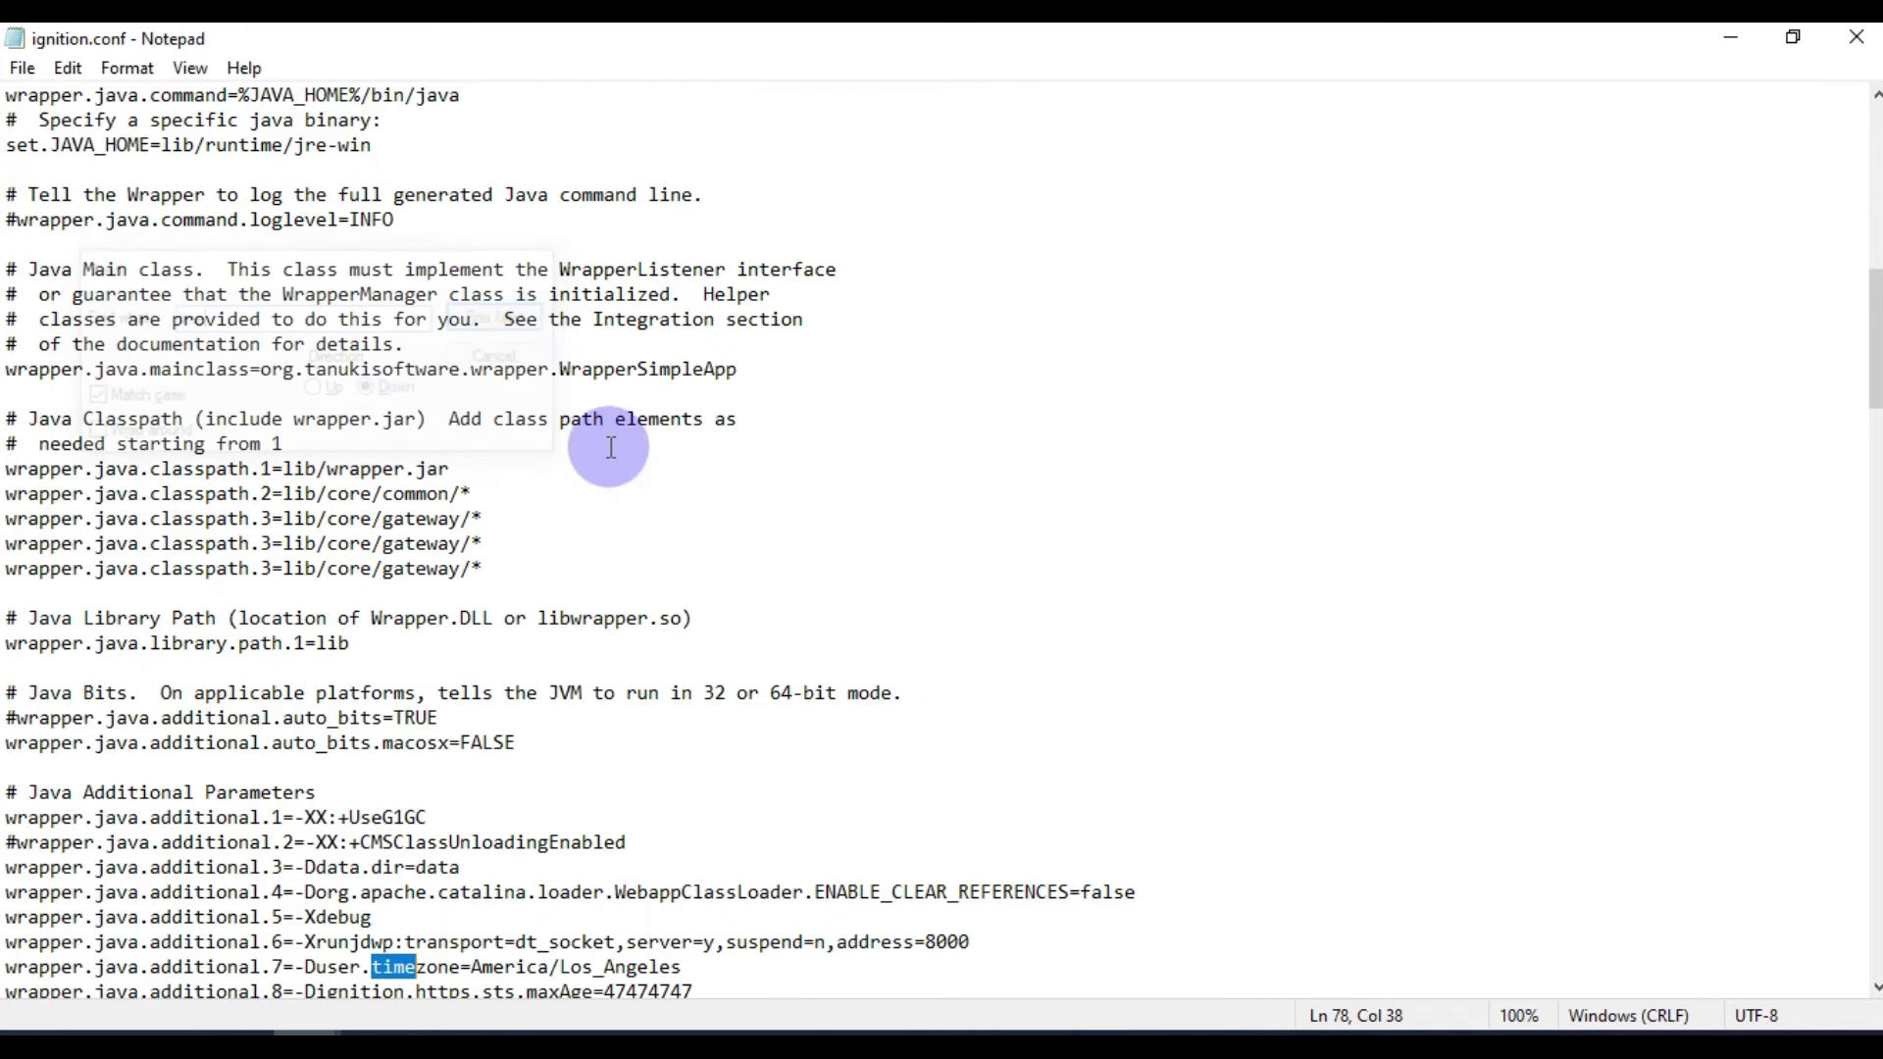
{"action": "scroll", "coordinate": [608, 490], "scroll_direction": "down", "scroll_amount": 3}
{"action": "left_click_drag", "start_coordinate": [691, 745], "coordinate": [5, 746]}
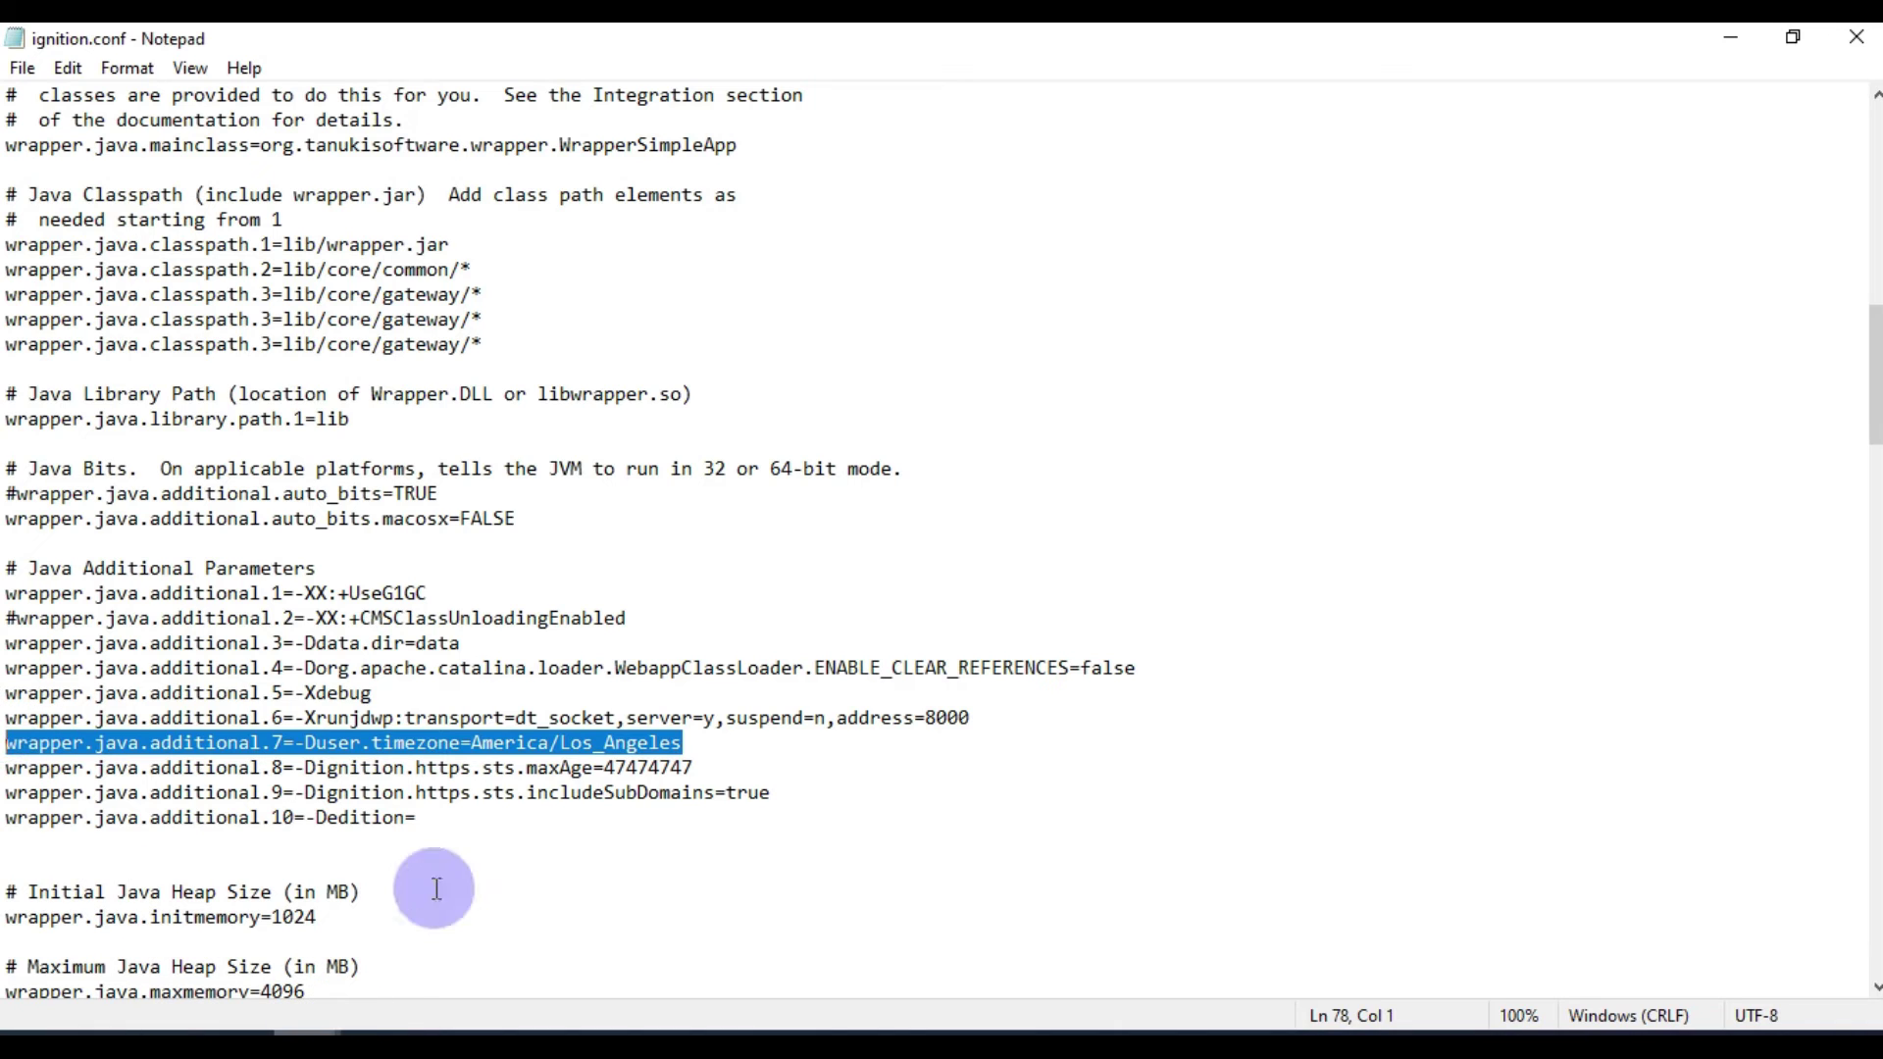
Step: Switch to the Untitled scratch note and select its Asia/Kolkata timezone line
{"action": "left_click", "coordinate": [323, 1044]}
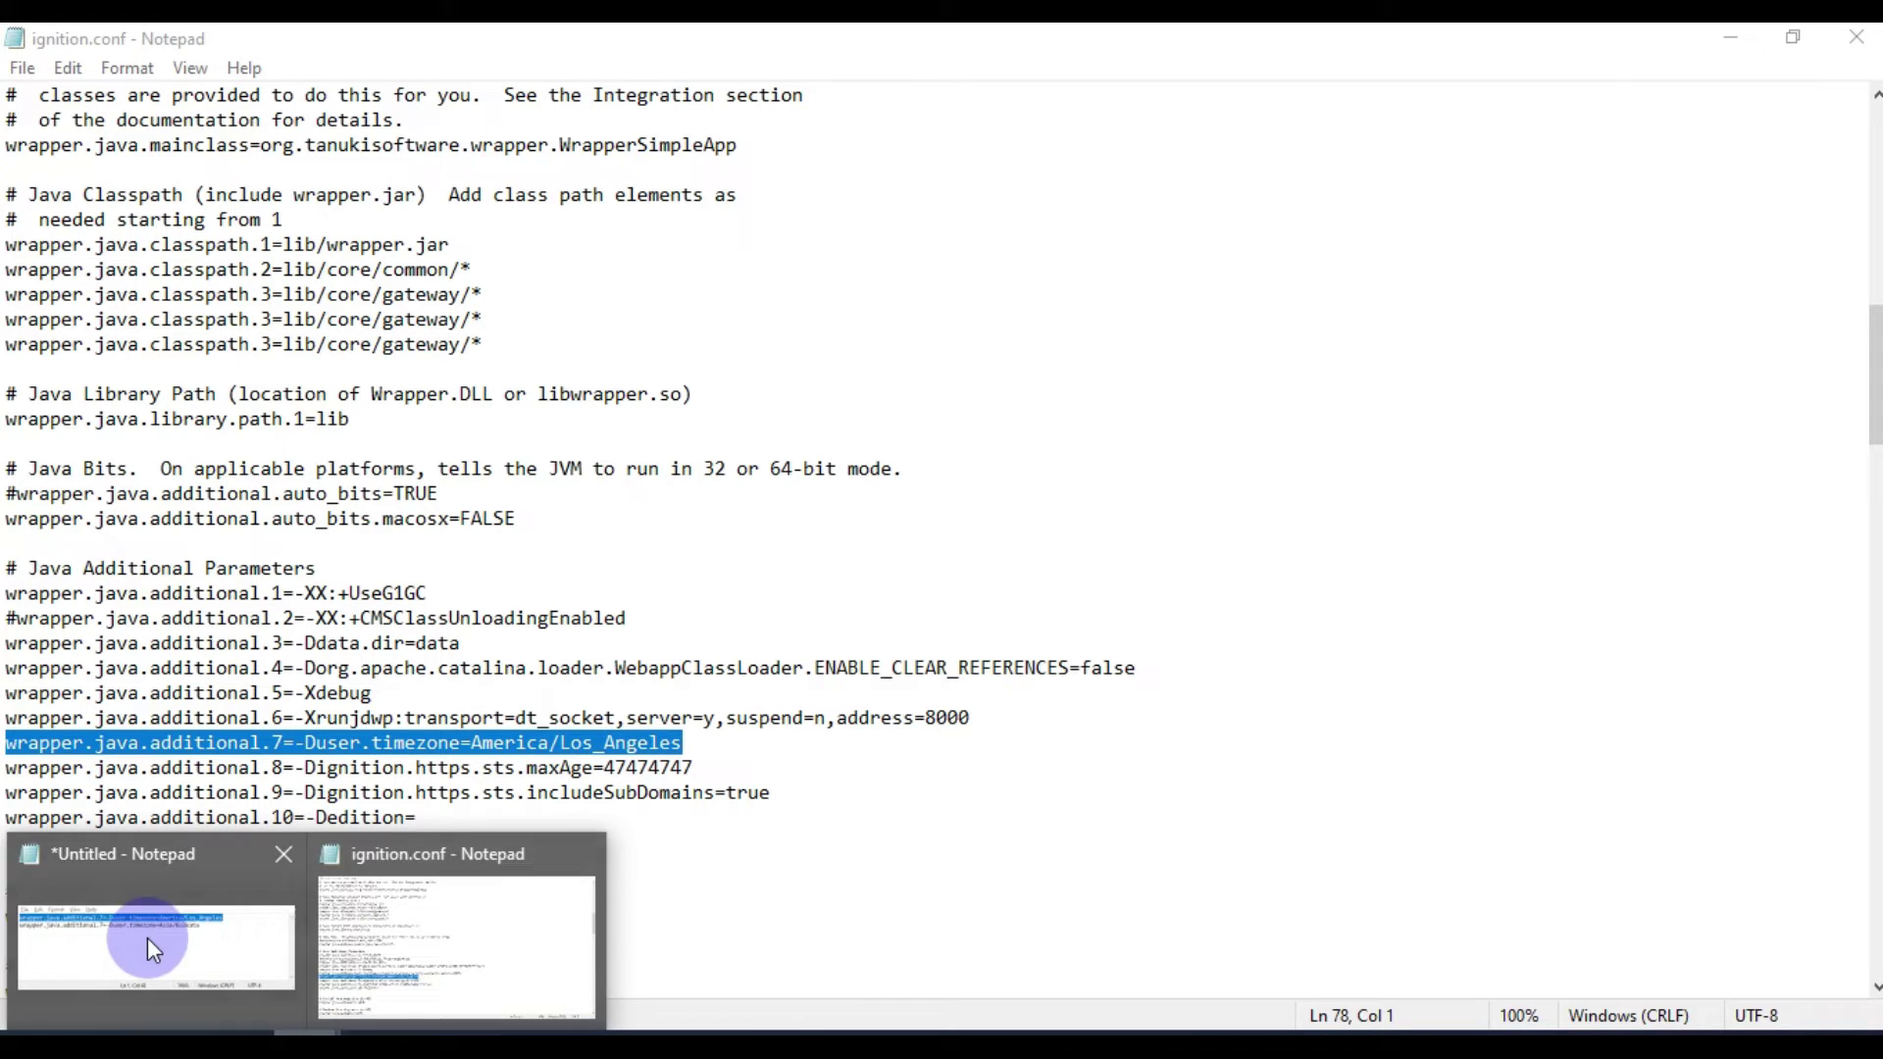
{"action": "left_click", "coordinate": [147, 936]}
{"action": "left_click", "coordinate": [1189, 240]}
{"action": "left_click_drag", "start_coordinate": [1324, 217], "coordinate": [673, 220]}
{"action": "key", "text": "ctrl+c"}
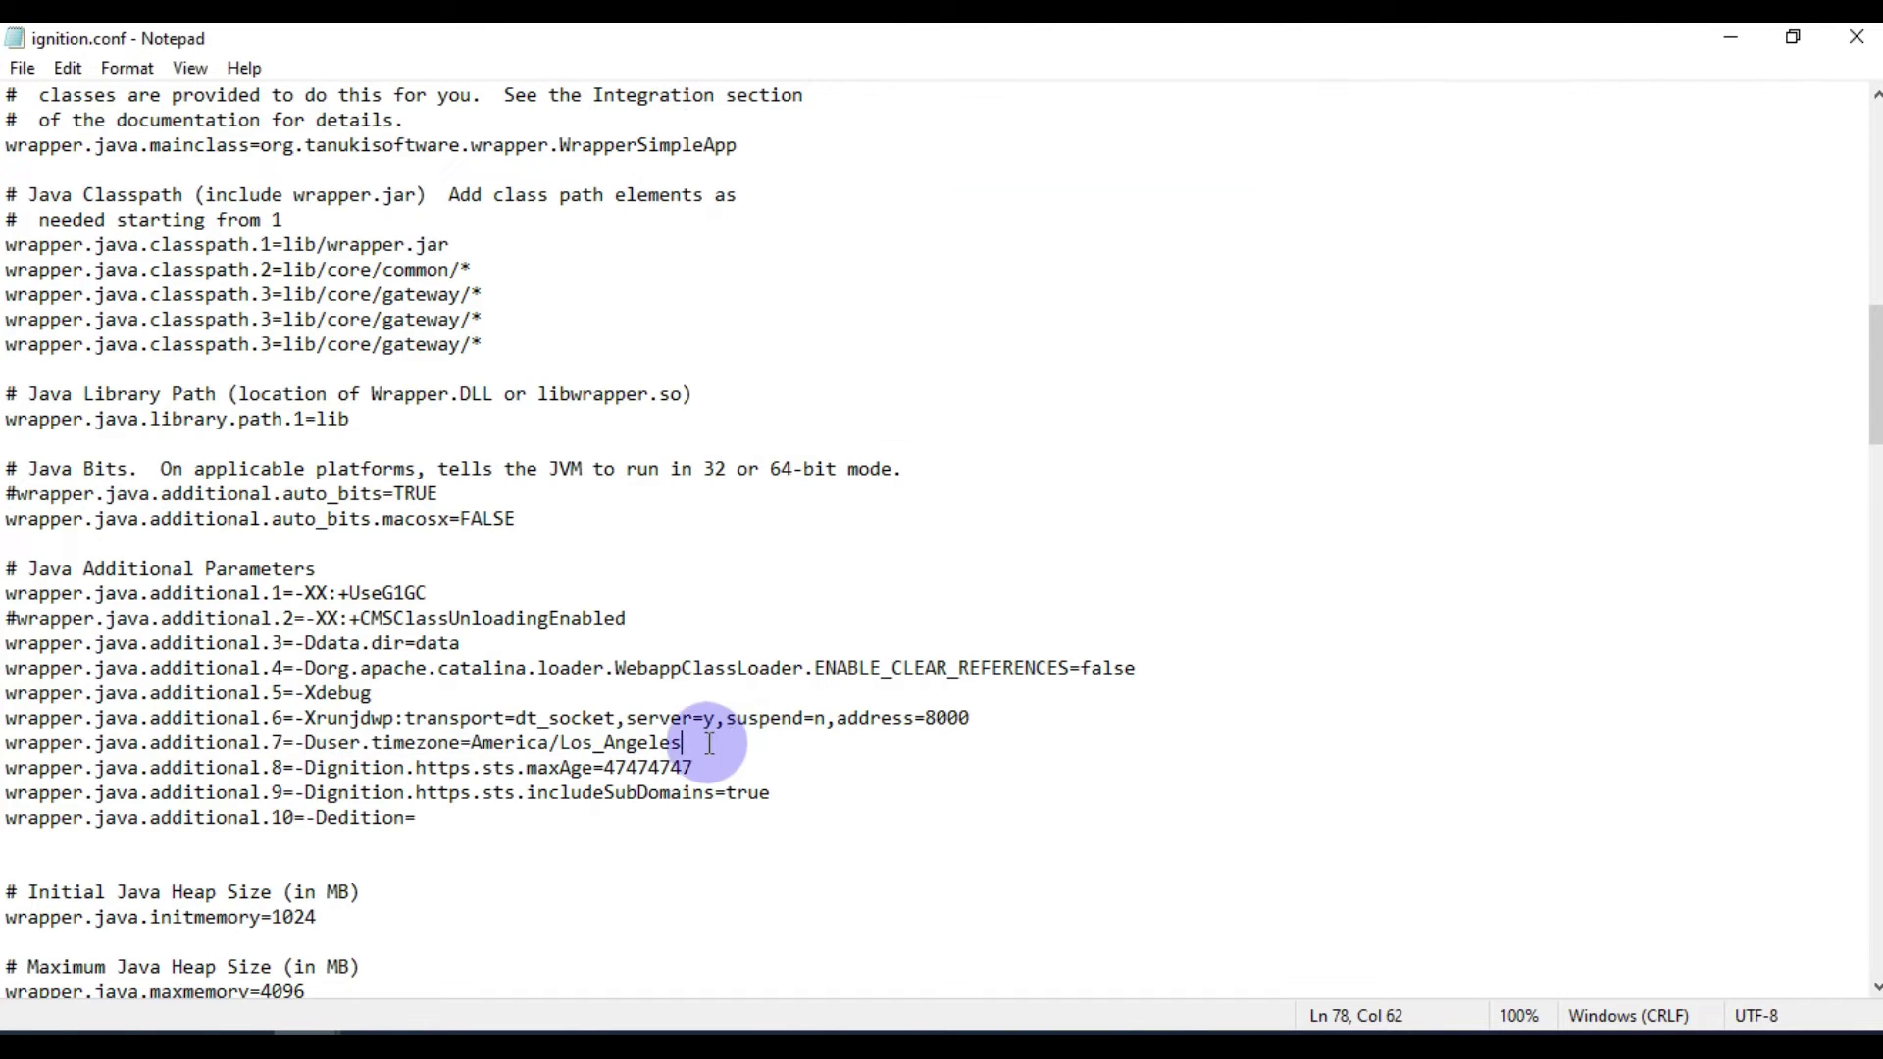
Step: Replace the desktop ignition.conf timezone line with -Duser.timezone=Asia/Kolkata, save, close and select the file
{"action": "key", "text": "alt+Tab"}
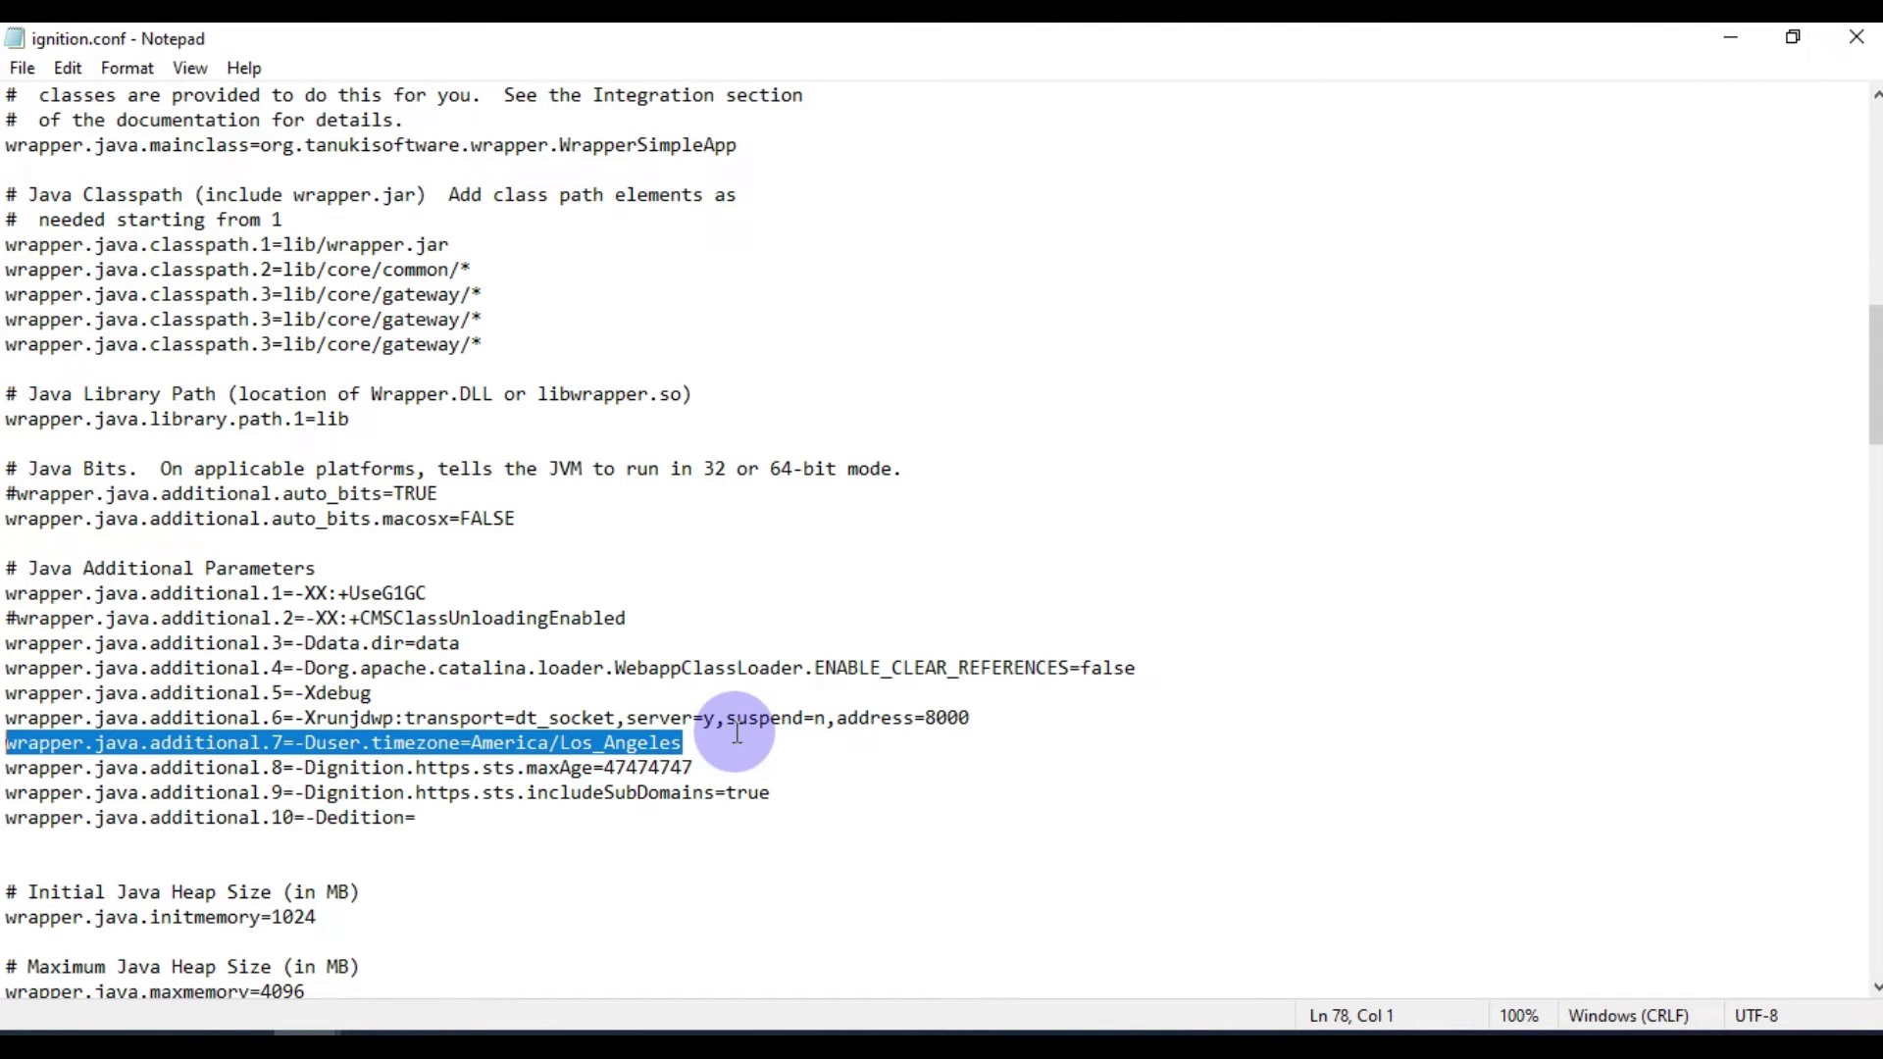
{"action": "key", "text": "ctrl+v"}
{"action": "key", "text": "ctrl+s"}
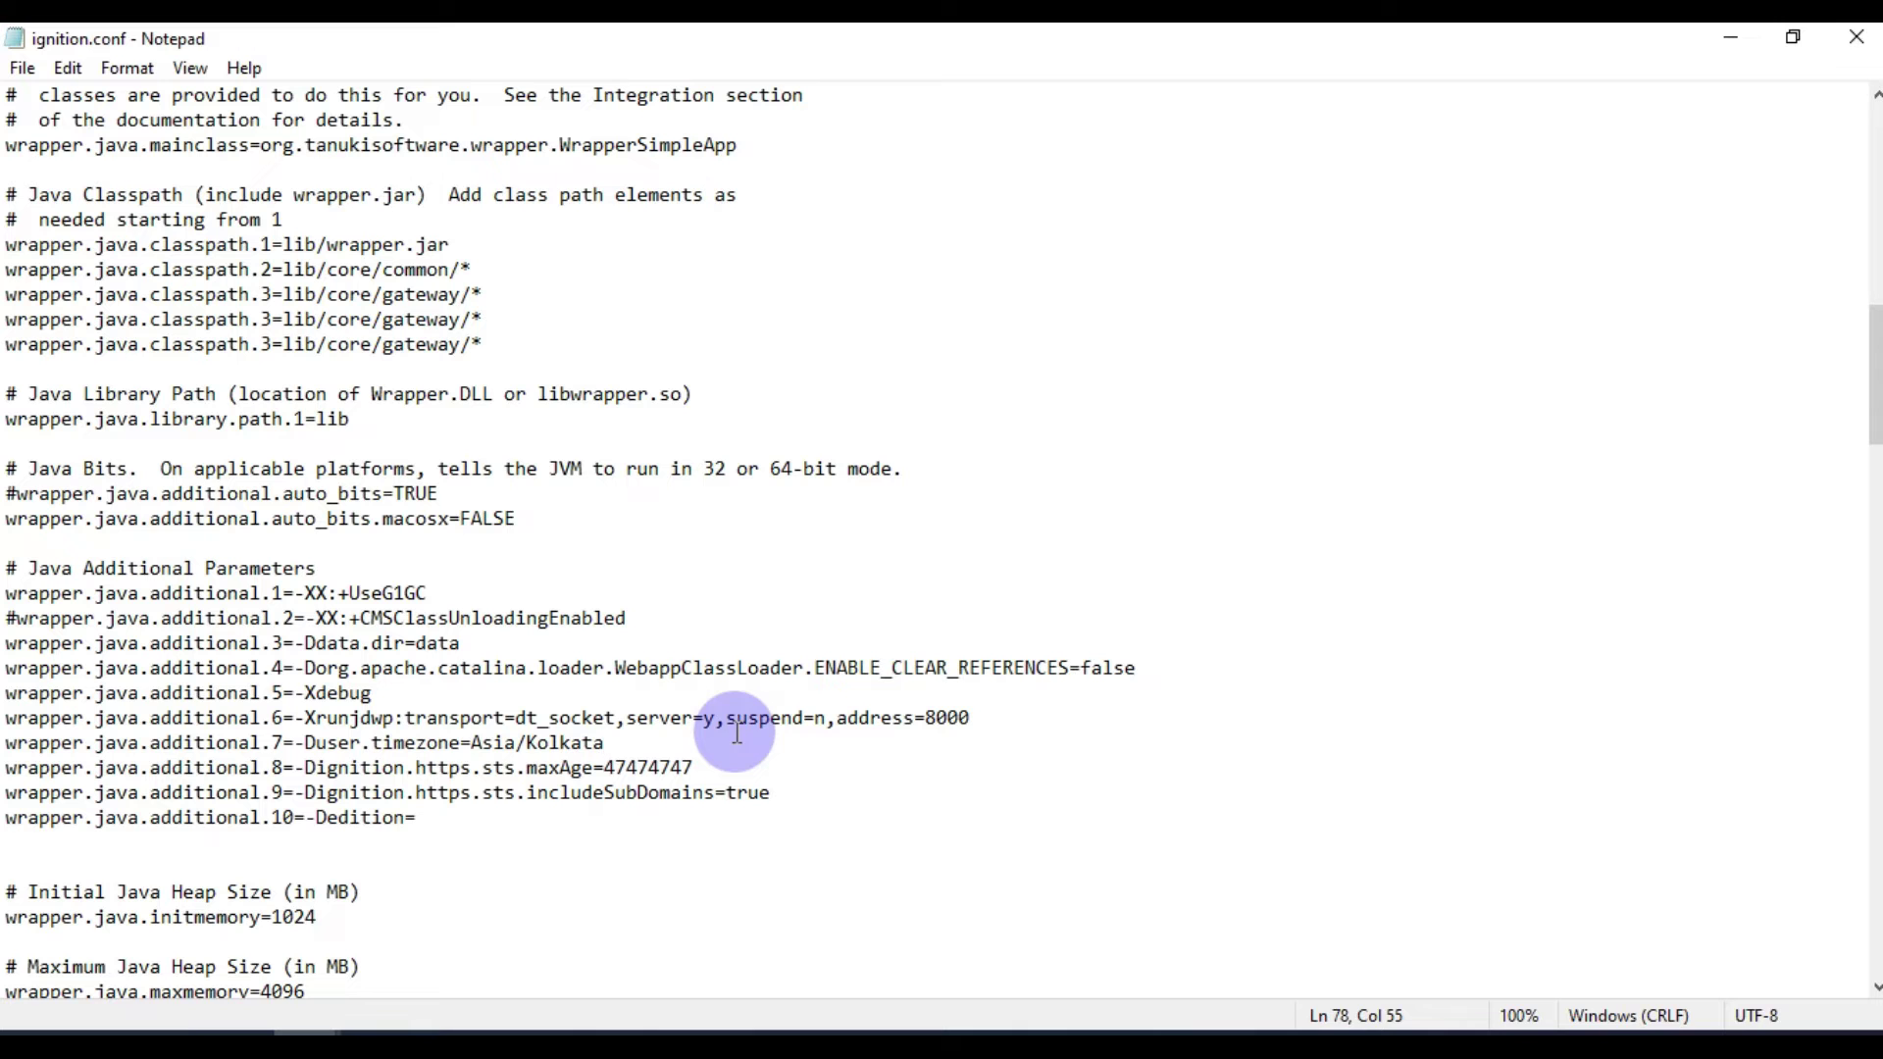
{"action": "left_click", "coordinate": [1856, 38]}
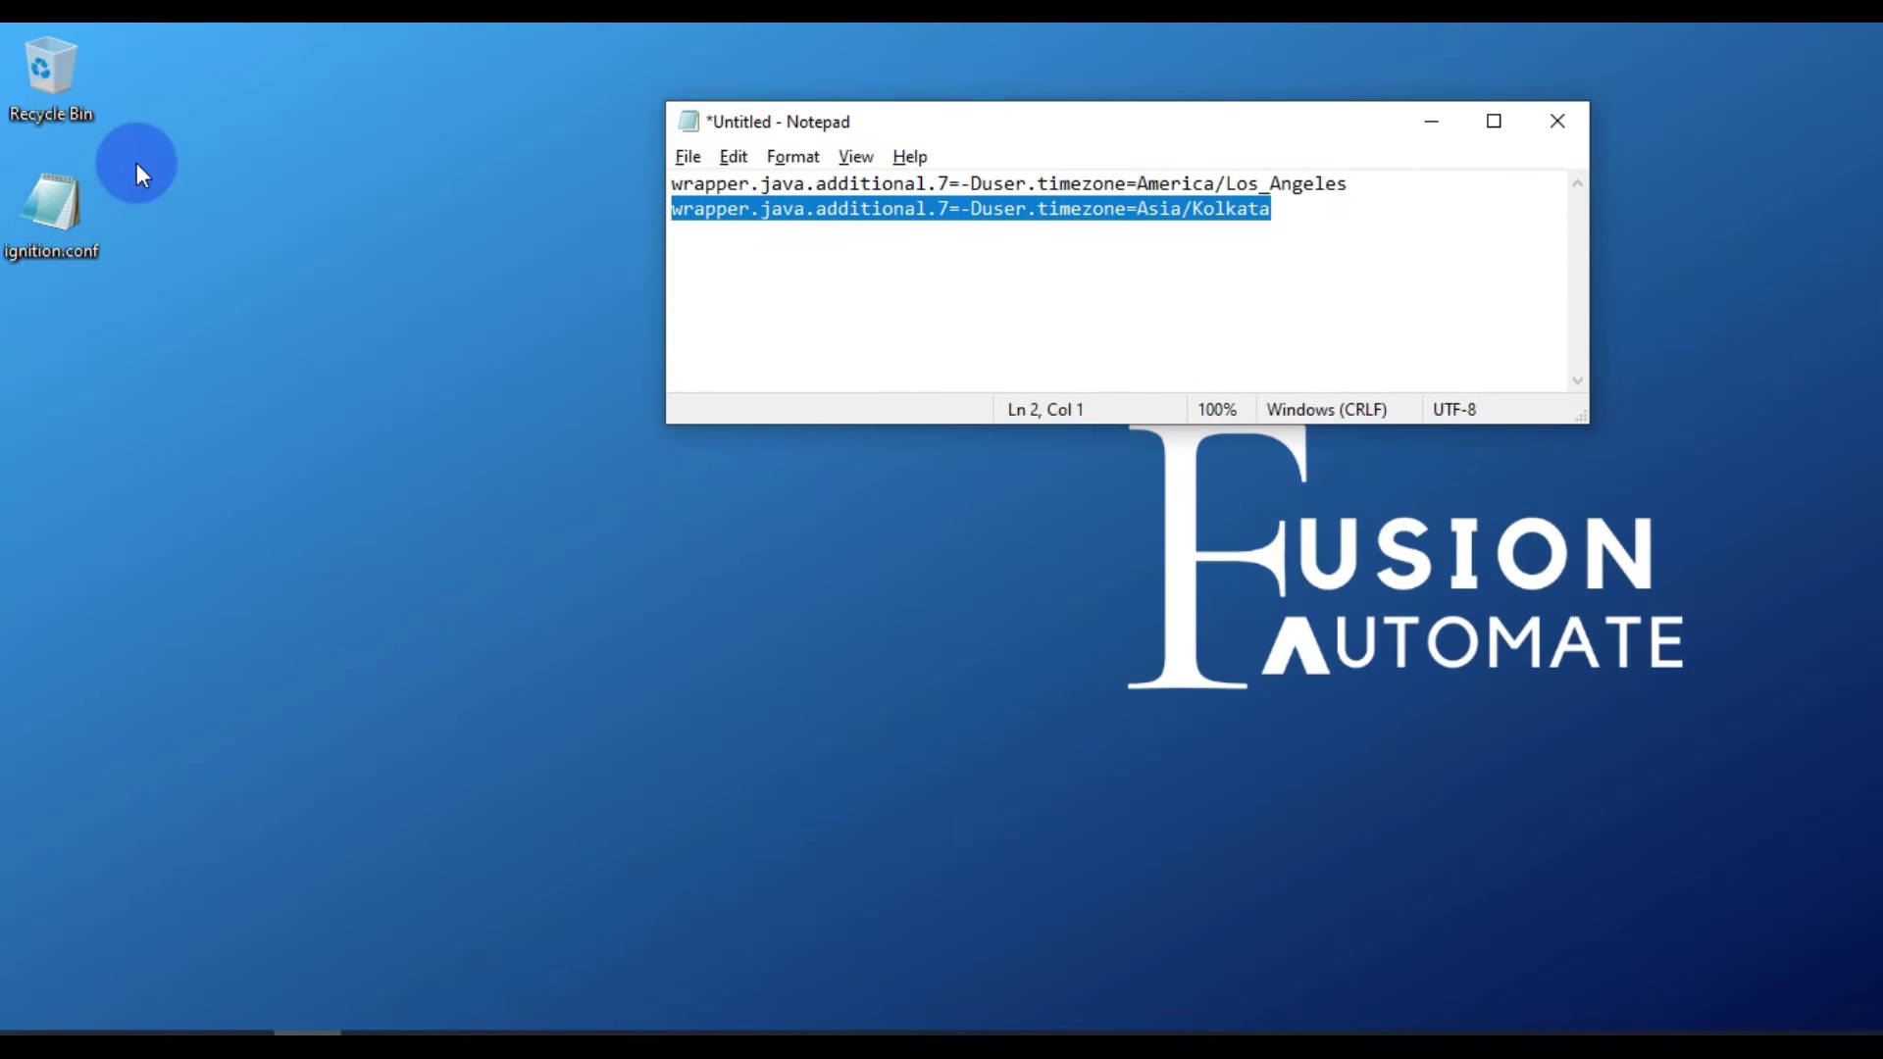
{"action": "left_click", "coordinate": [65, 214]}
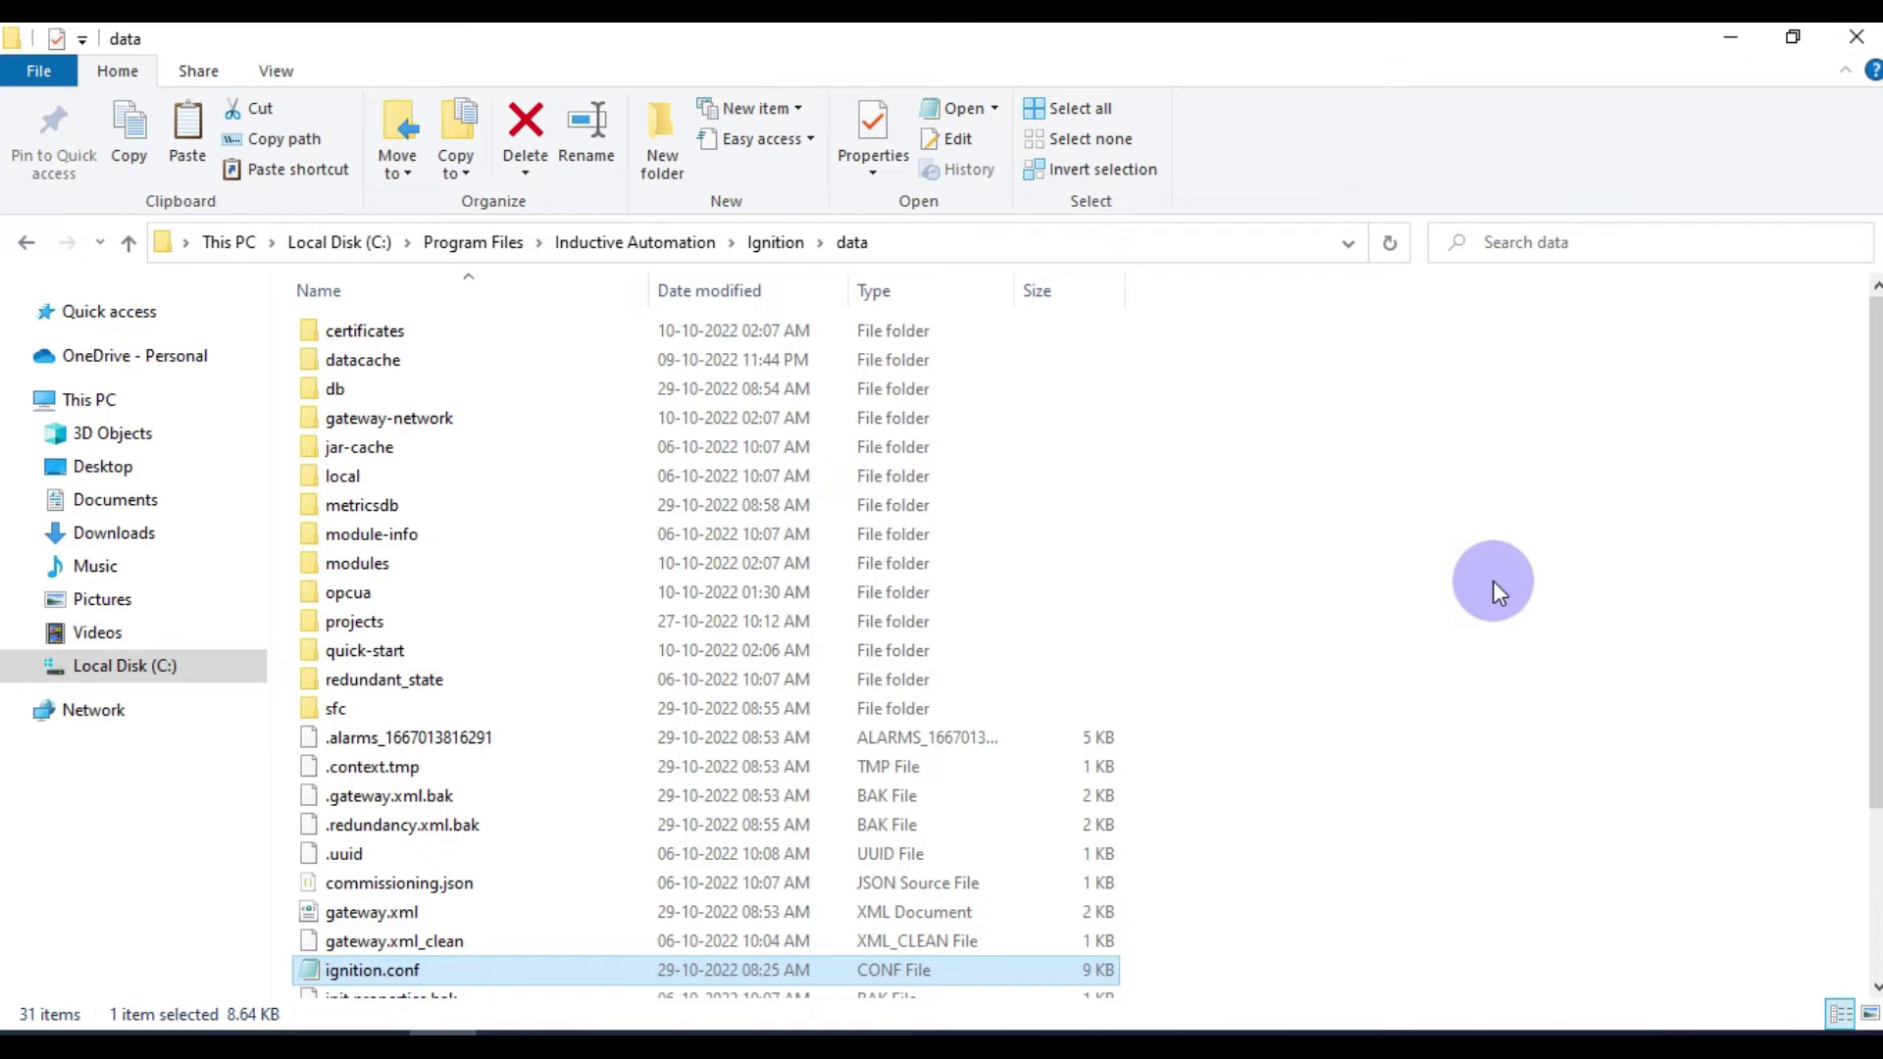
Step: Paste the edited ignition.conf into the Ignition data folder, replacing the original with administrator permission
{"action": "left_click", "coordinate": [1493, 580]}
{"action": "key", "text": "ctrl+v"}
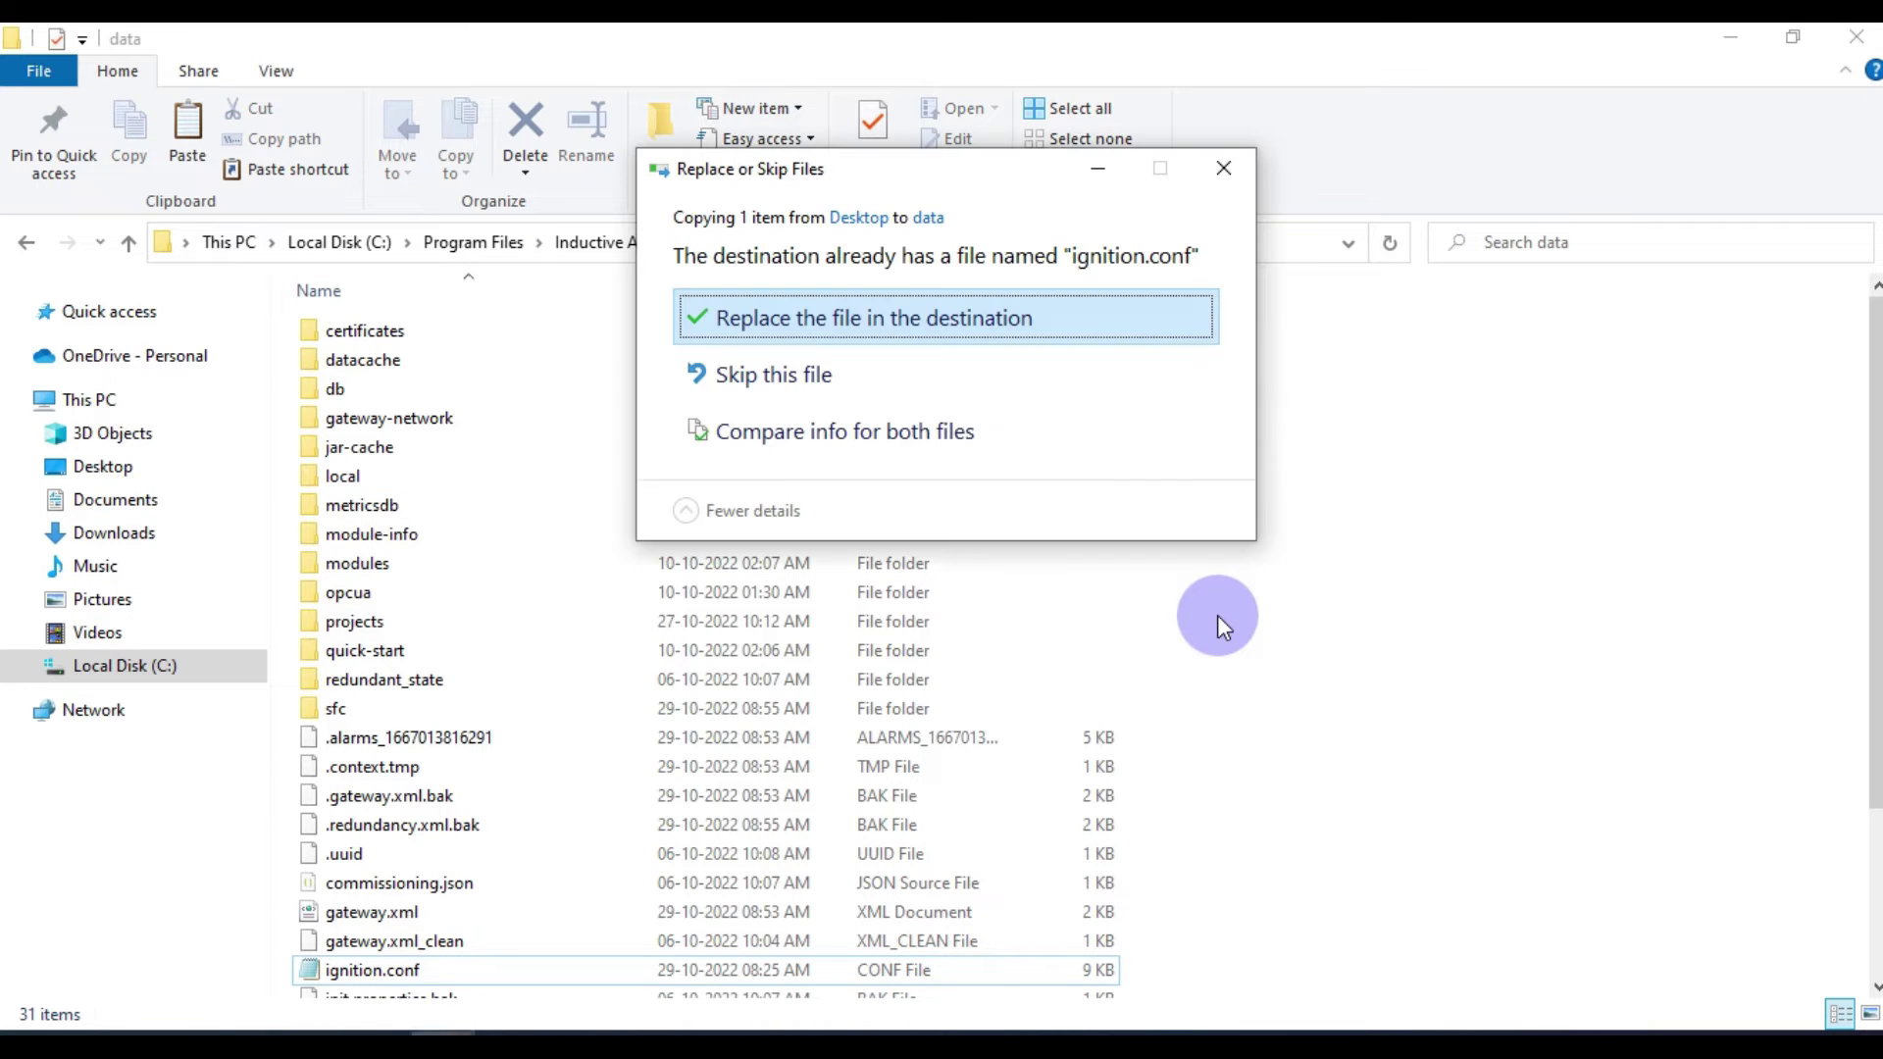
{"action": "left_click", "coordinate": [855, 318]}
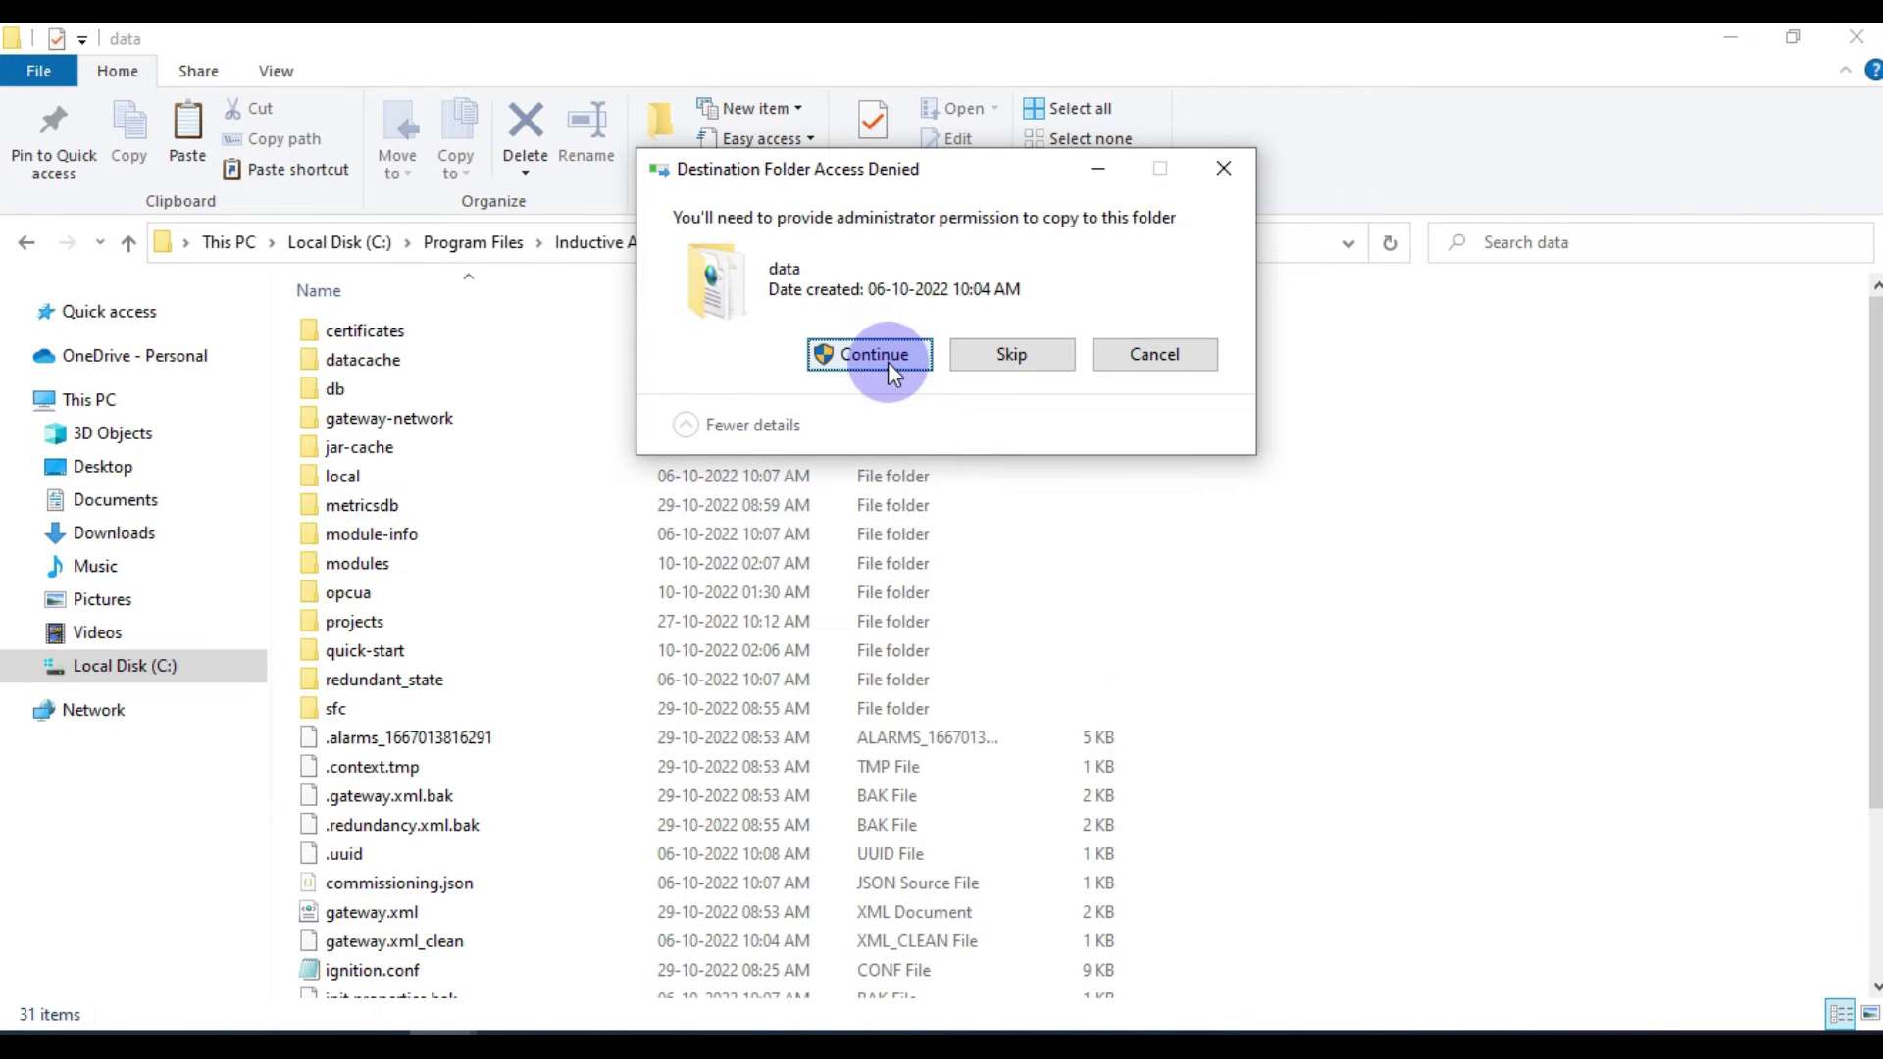
{"action": "left_click", "coordinate": [887, 362]}
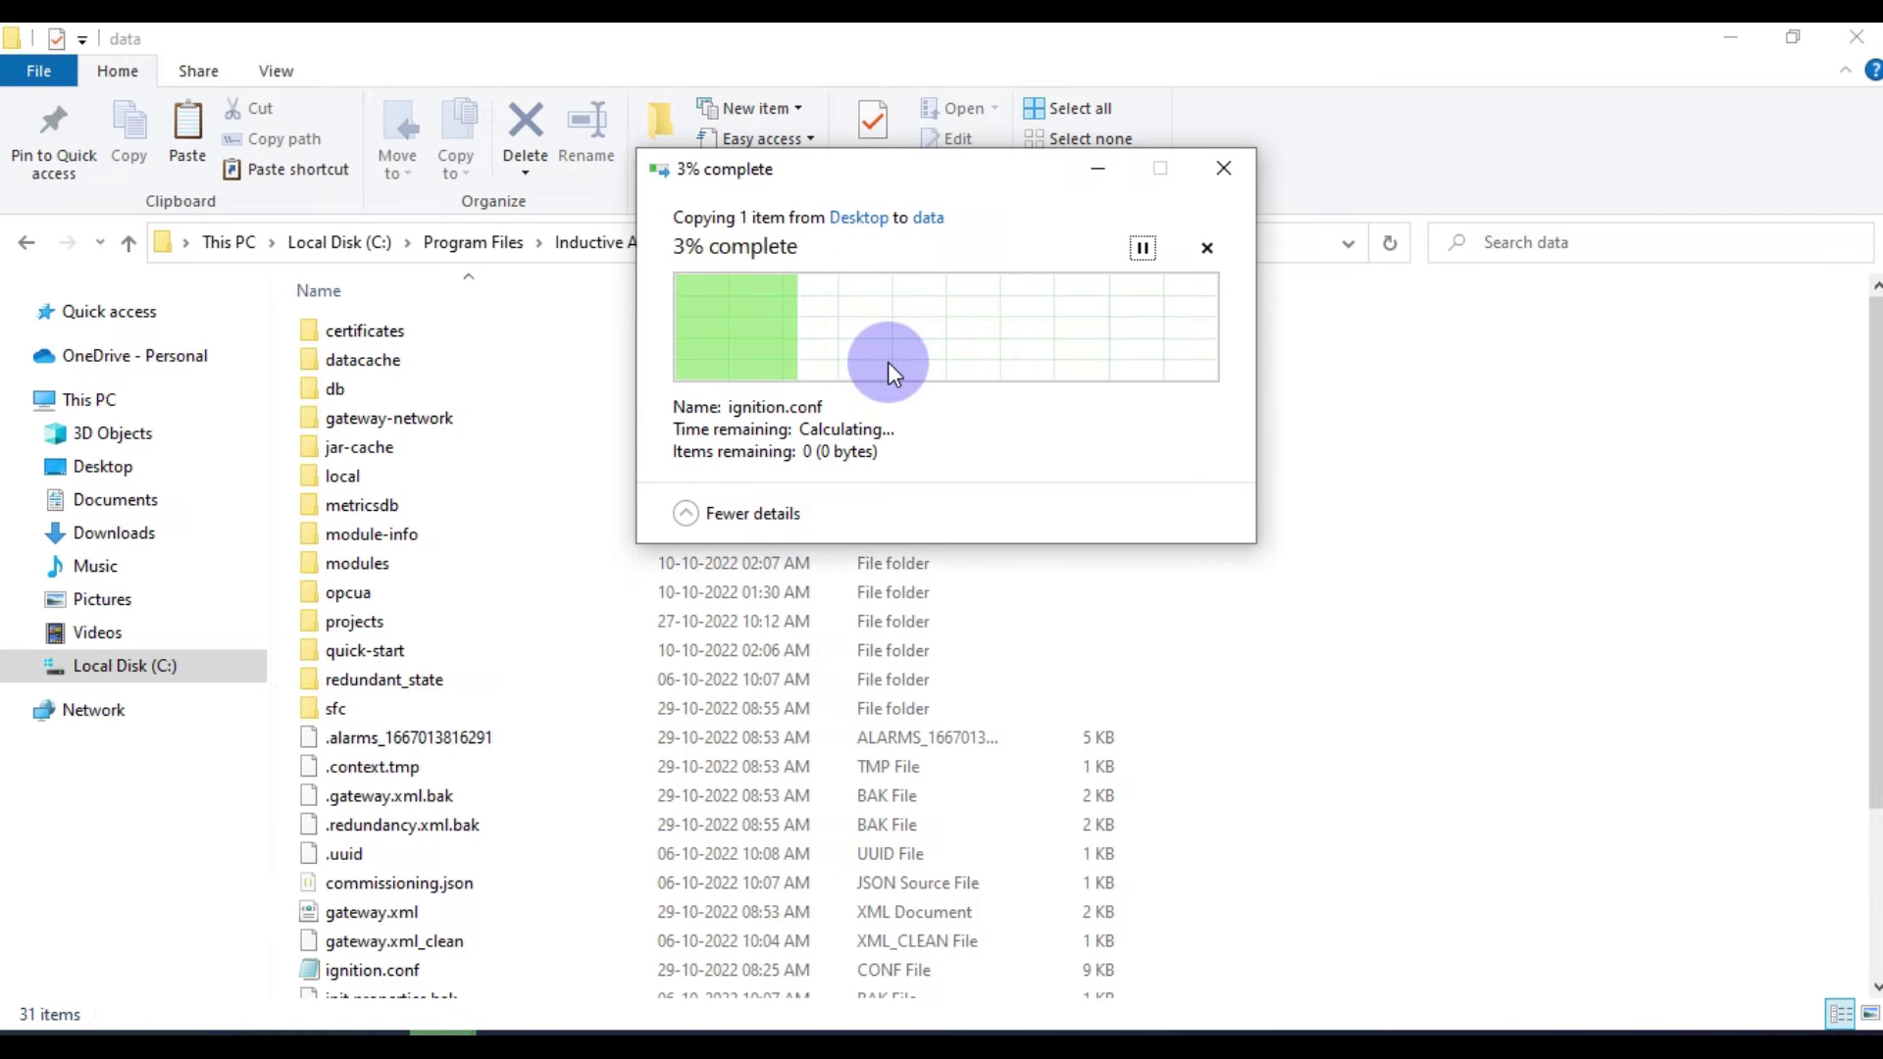
Step: Reopen the installed ignition.conf in Notepad, search 'timezone' to confirm Asia/Kolkata, then close it
{"action": "right_click", "coordinate": [422, 963]}
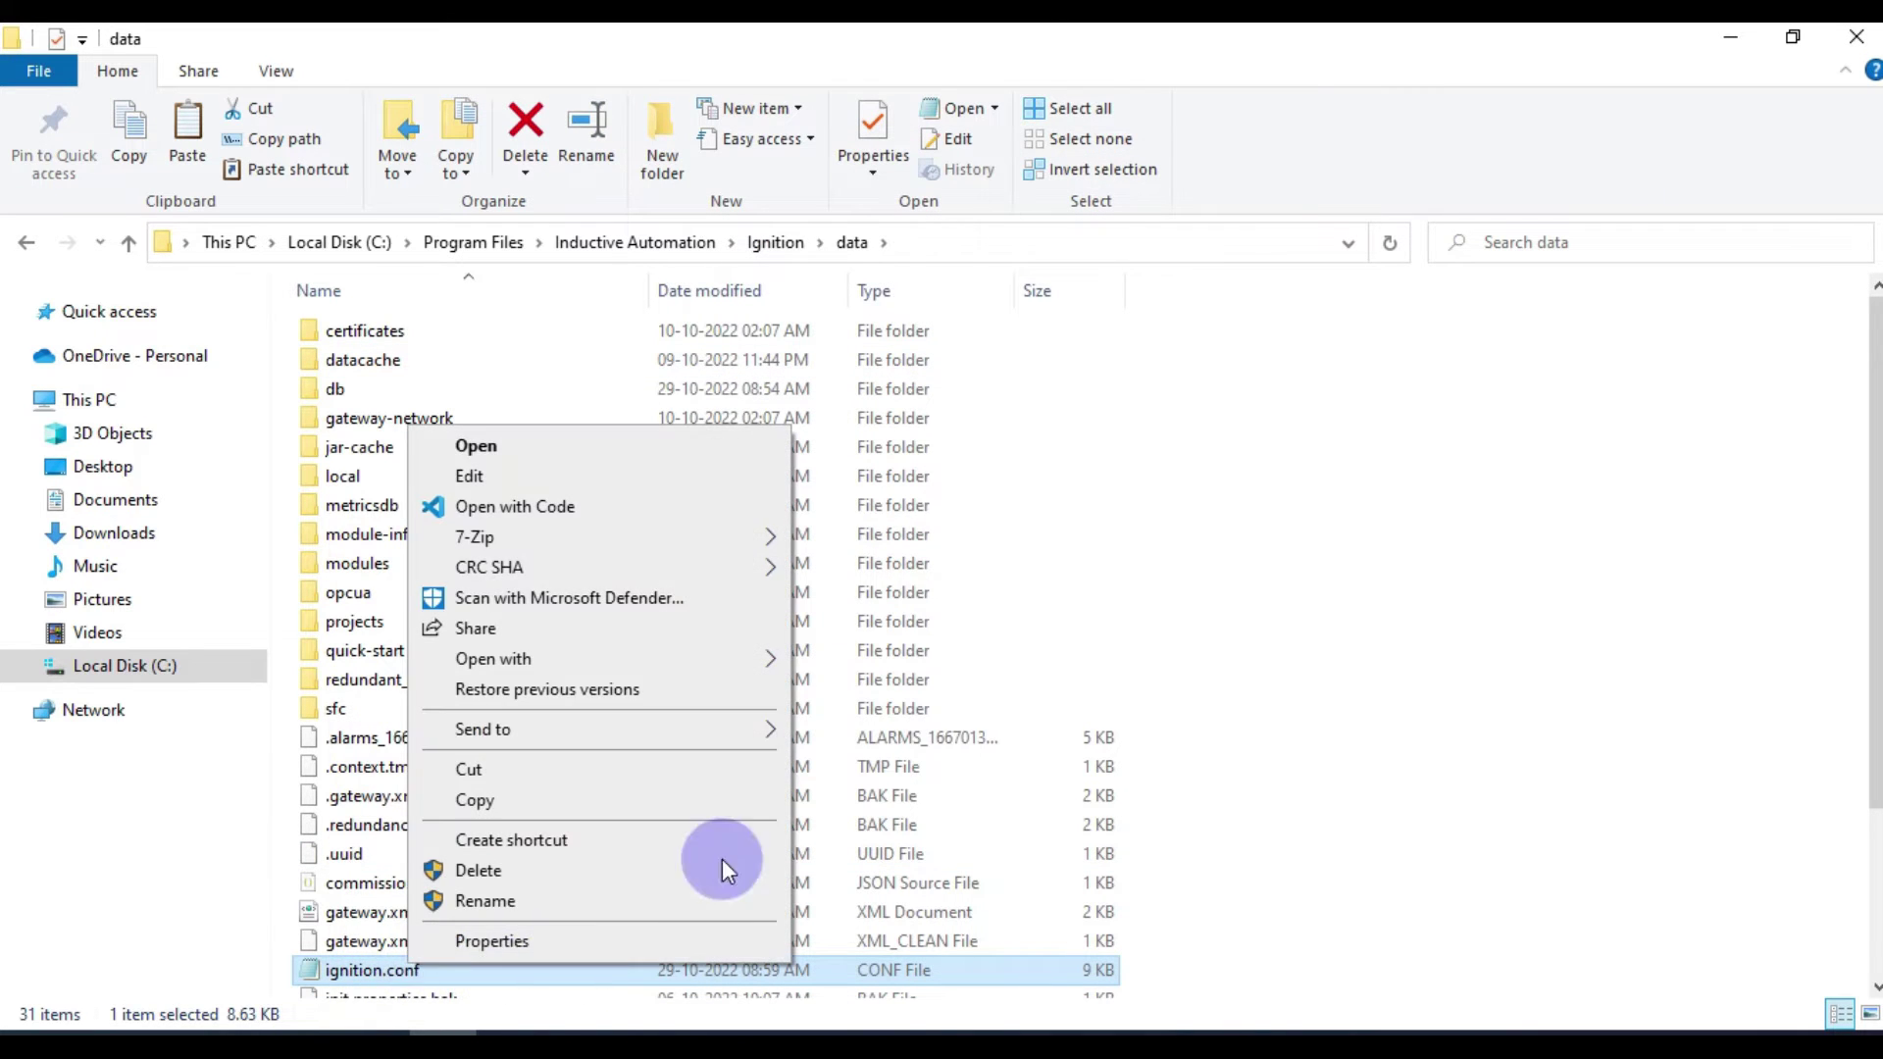
{"action": "left_click", "coordinate": [558, 477]}
{"action": "double_click", "coordinate": [820, 154]}
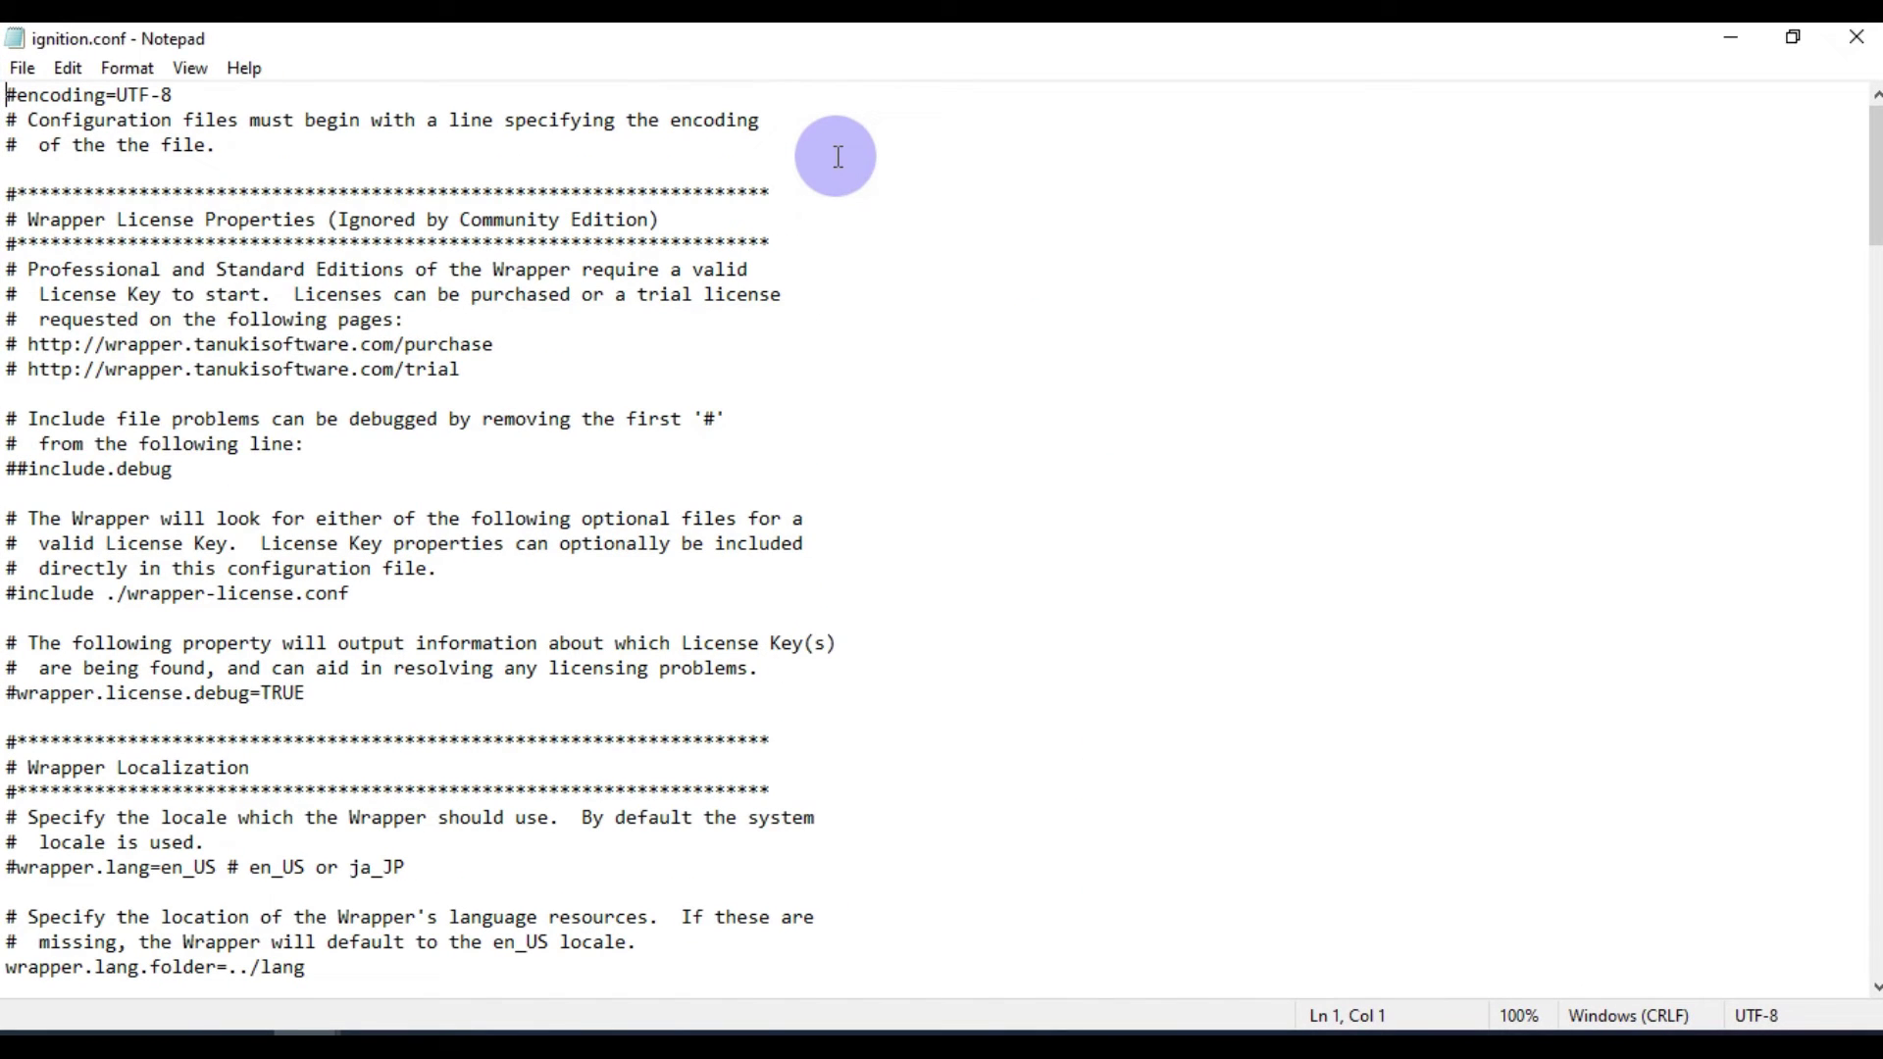
{"action": "key", "text": "ctrl+f"}
{"action": "type", "text": "timezone"}
{"action": "key", "text": "Return"}
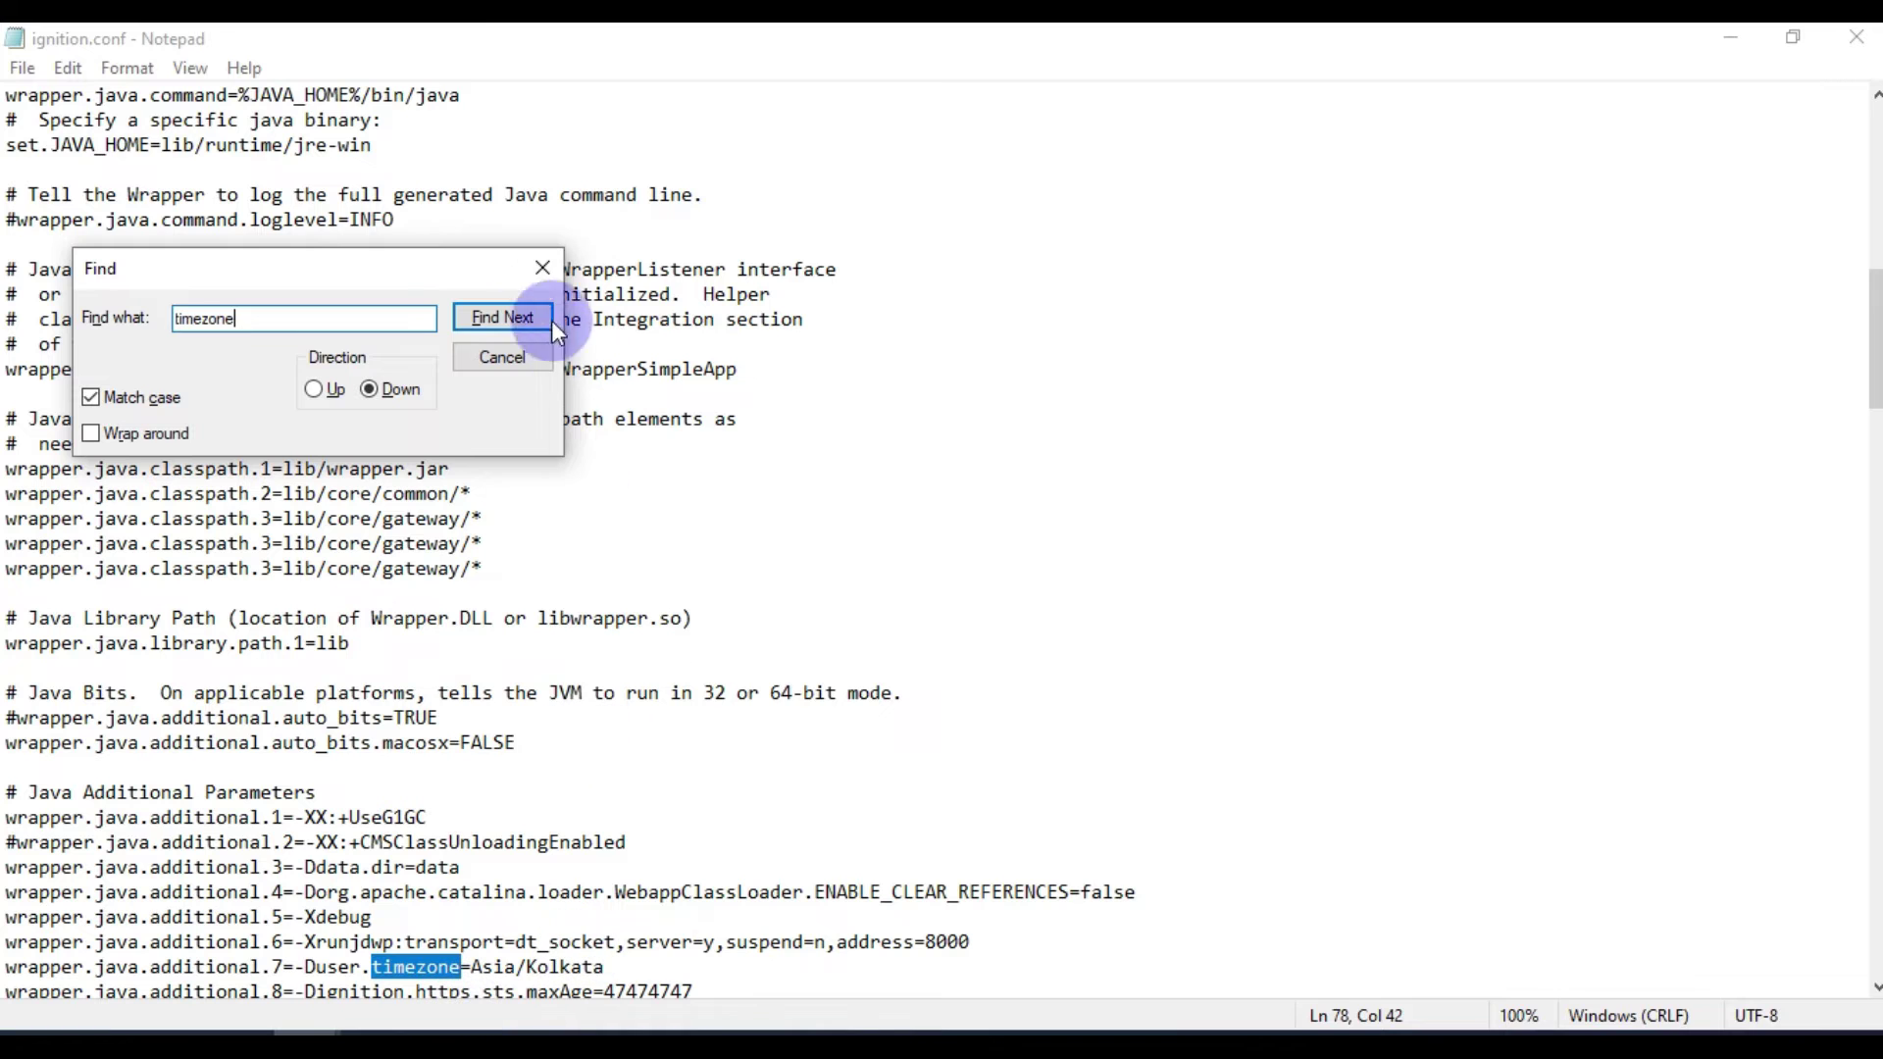
{"action": "left_click", "coordinate": [536, 283]}
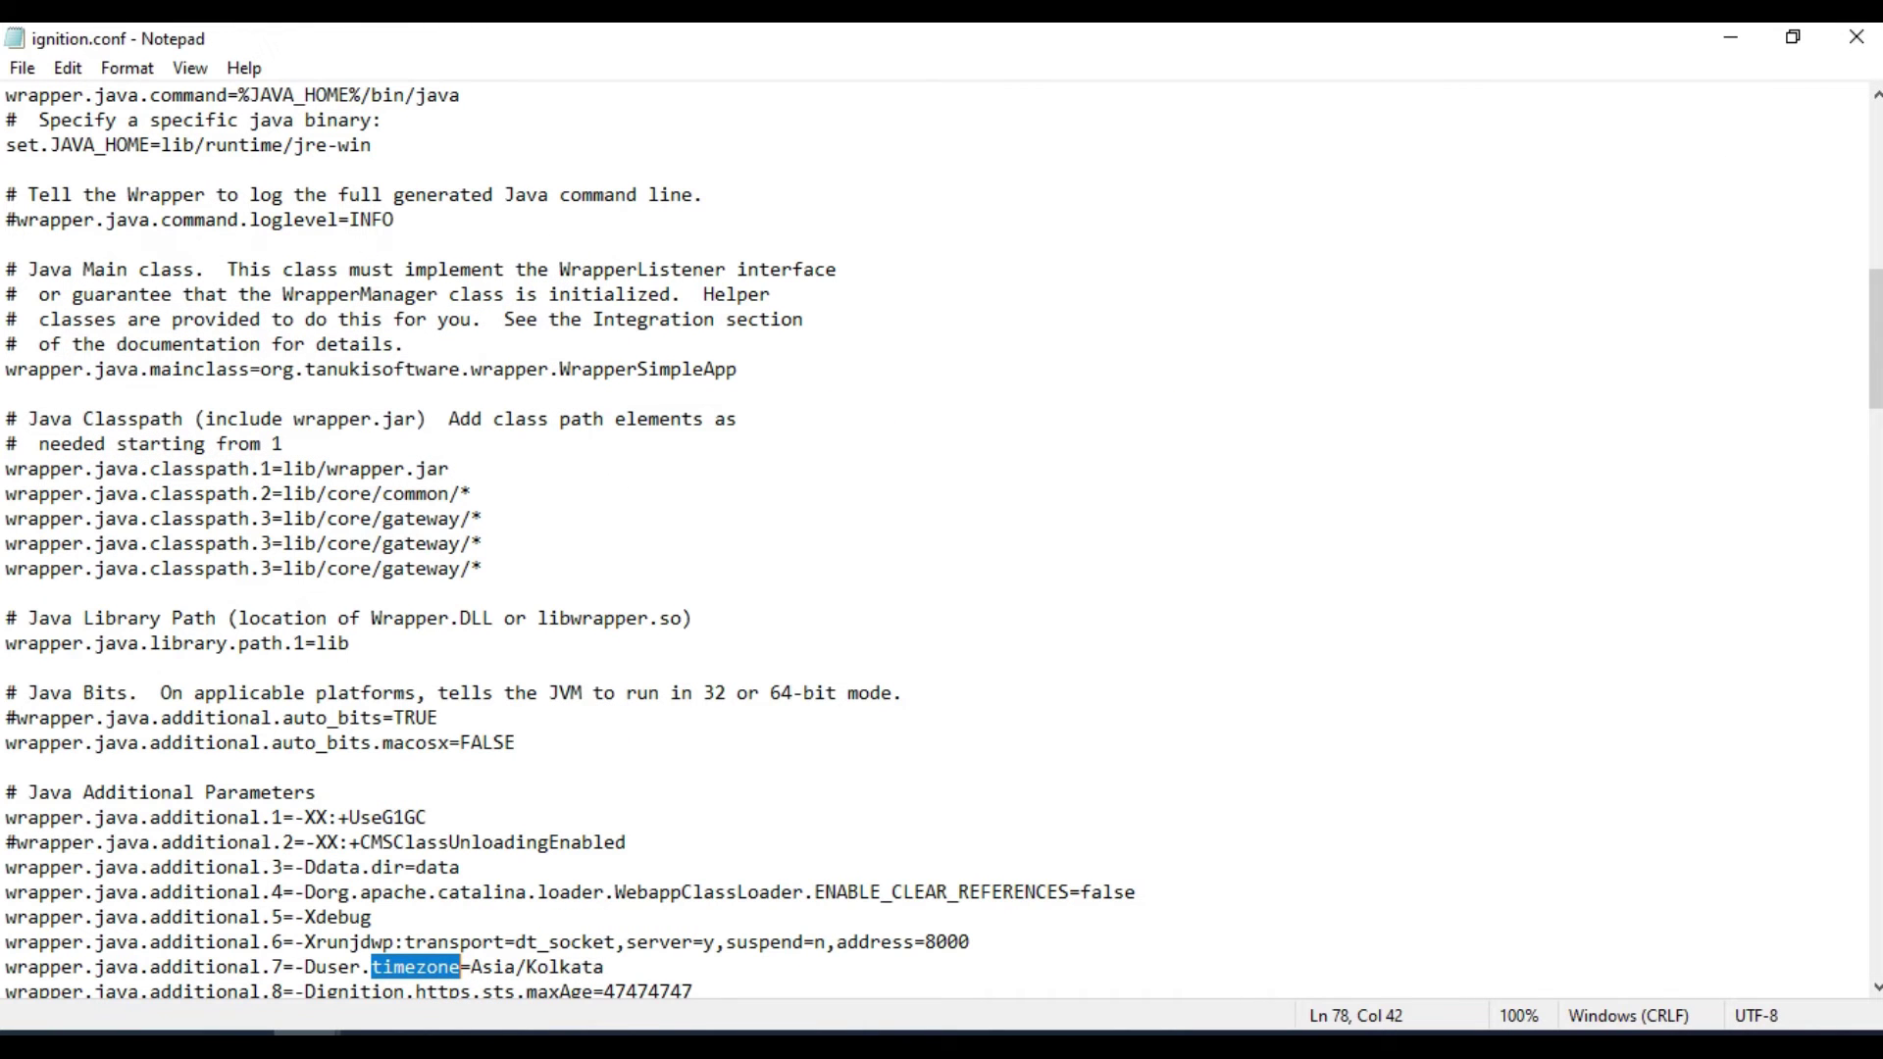
{"action": "left_click", "coordinate": [1874, 36]}
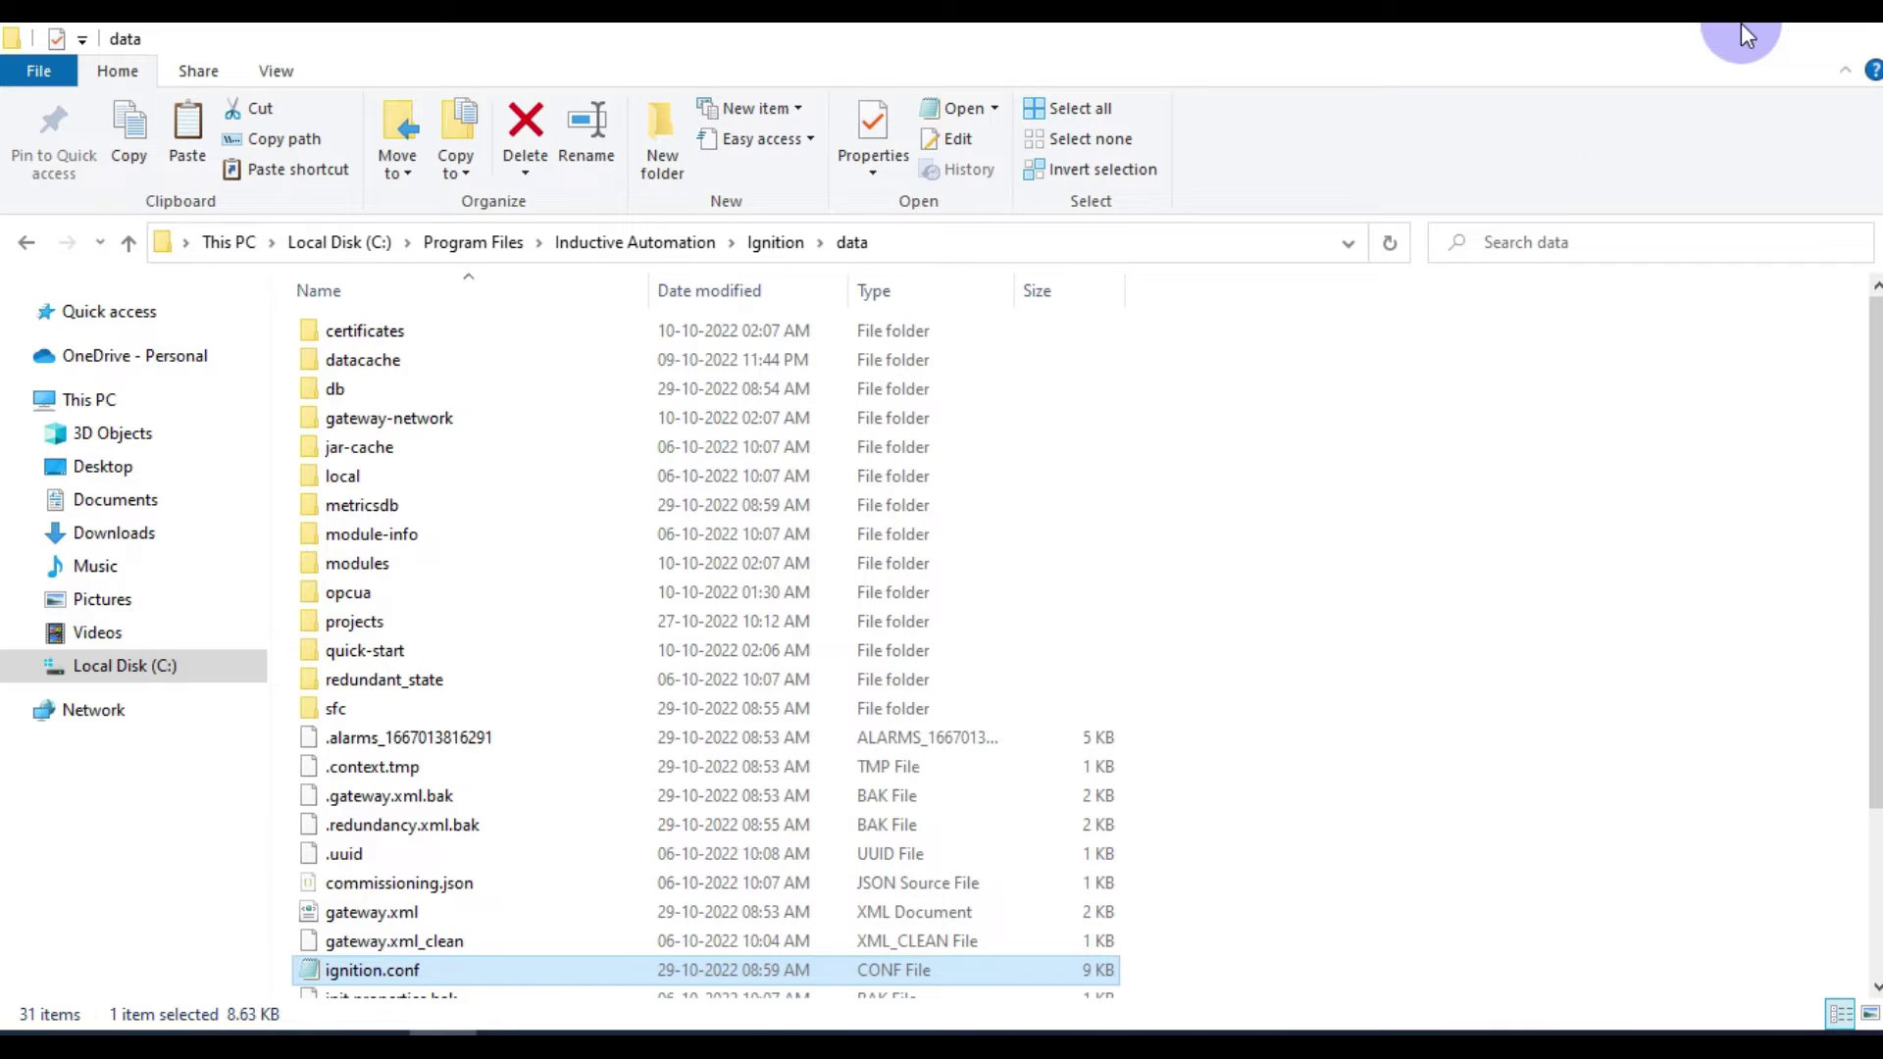
Step: Minimize Explorer and the scratch note, restore Firefox and reload the gateway Status page showing 8:30 PM
{"action": "left_click", "coordinate": [1741, 23]}
{"action": "left_click", "coordinate": [1449, 134]}
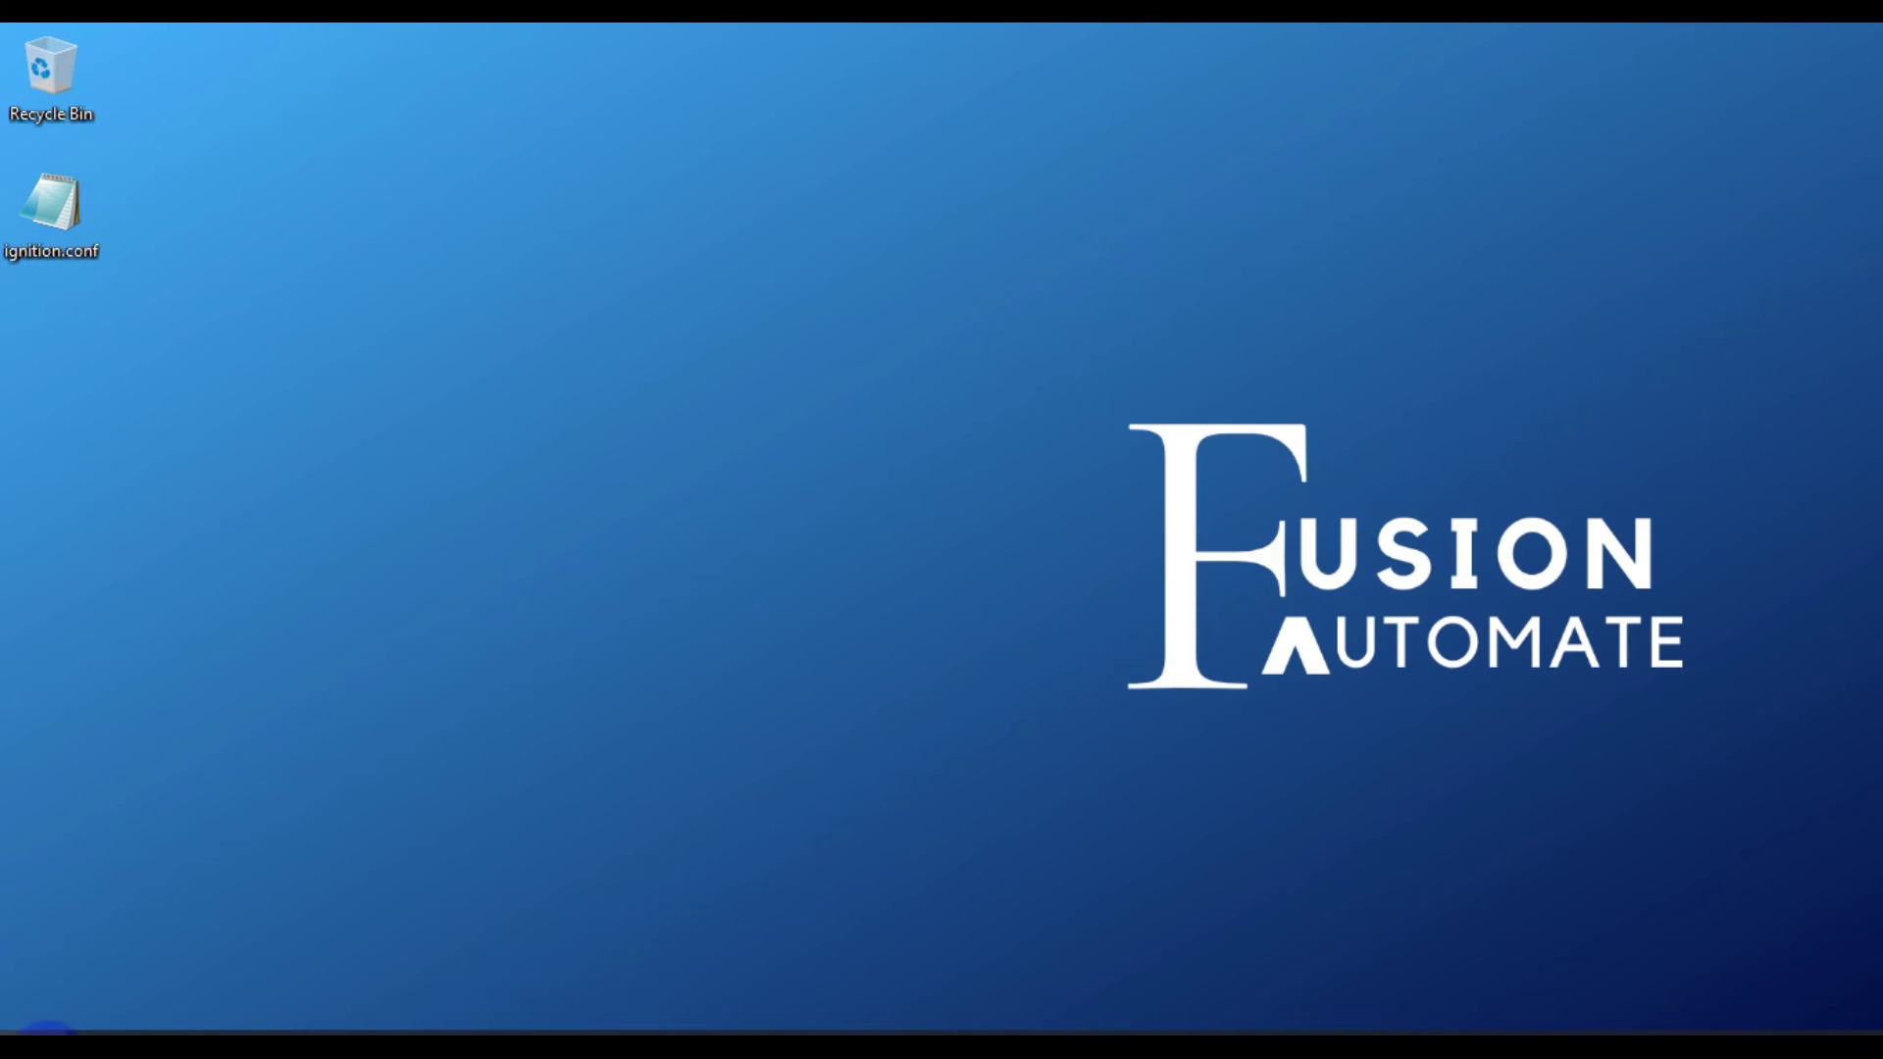
{"action": "left_click", "coordinate": [105, 1031]}
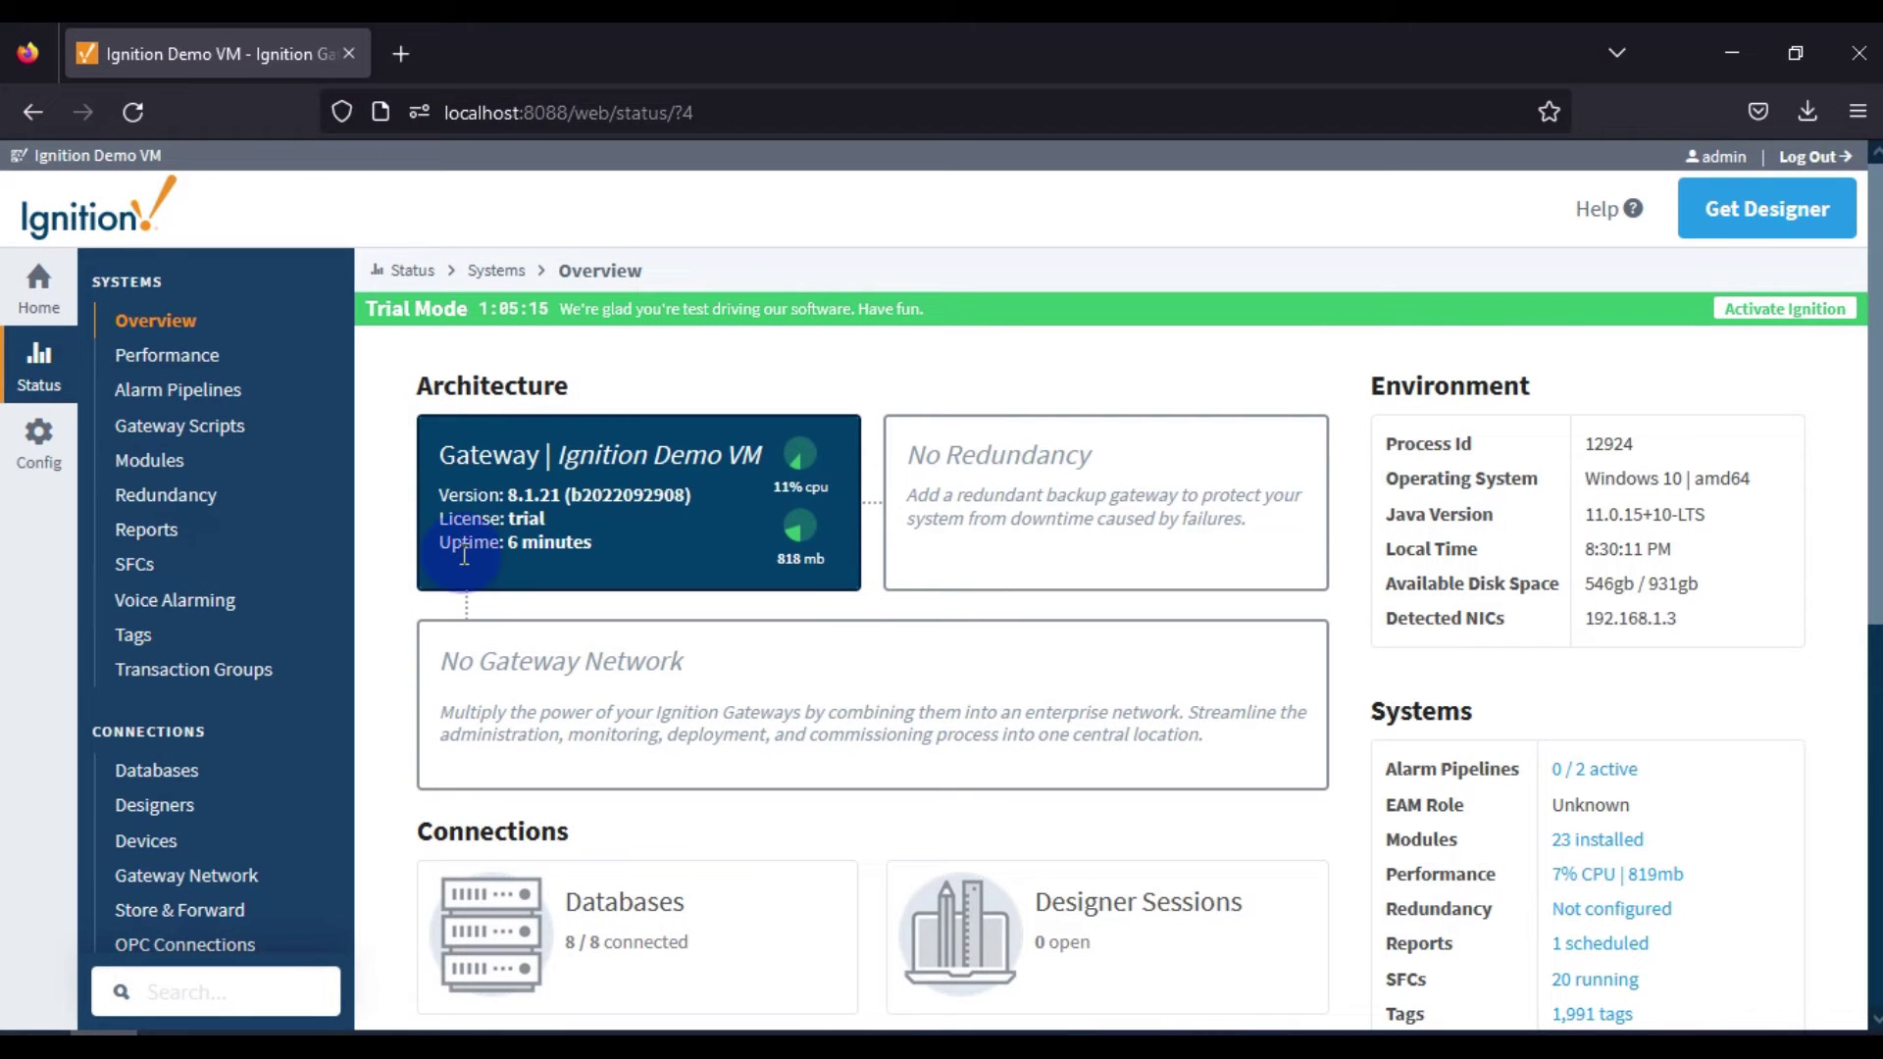
{"action": "key", "text": "F5"}
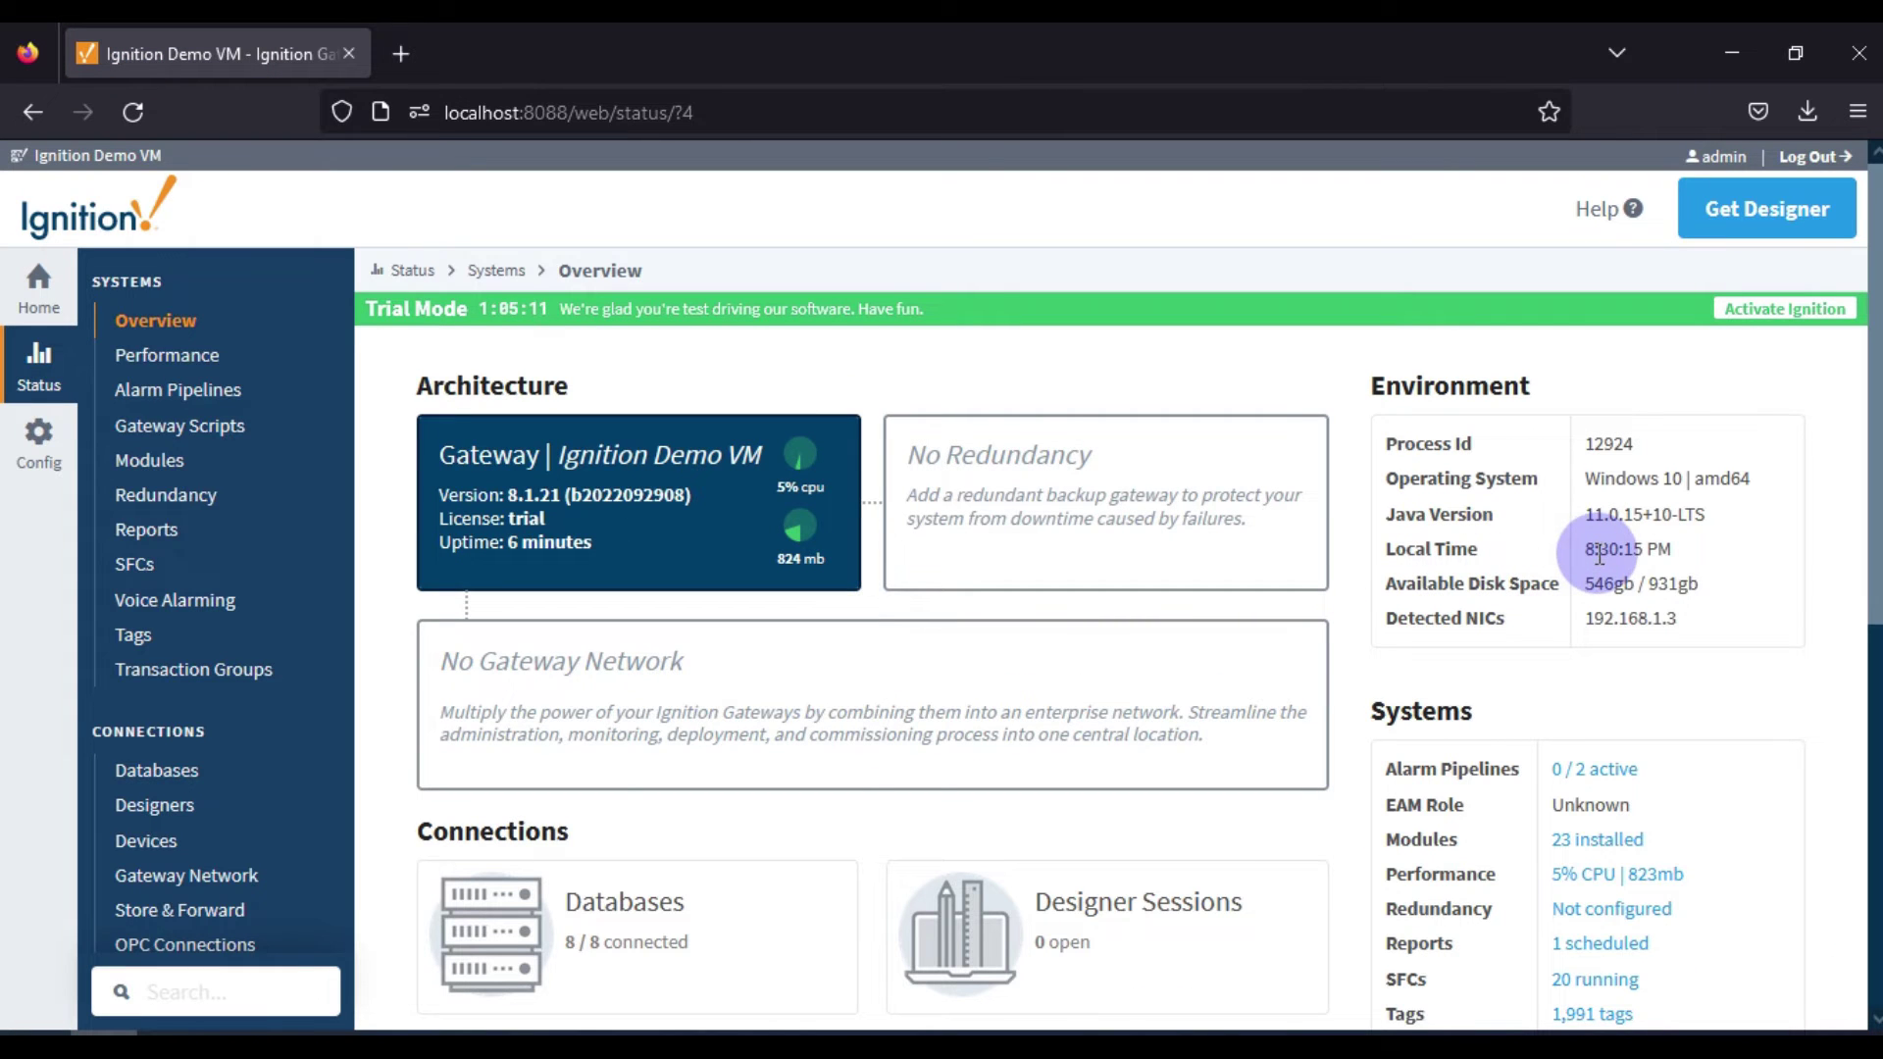
{"action": "mouse_move", "coordinate": [1599, 555]}
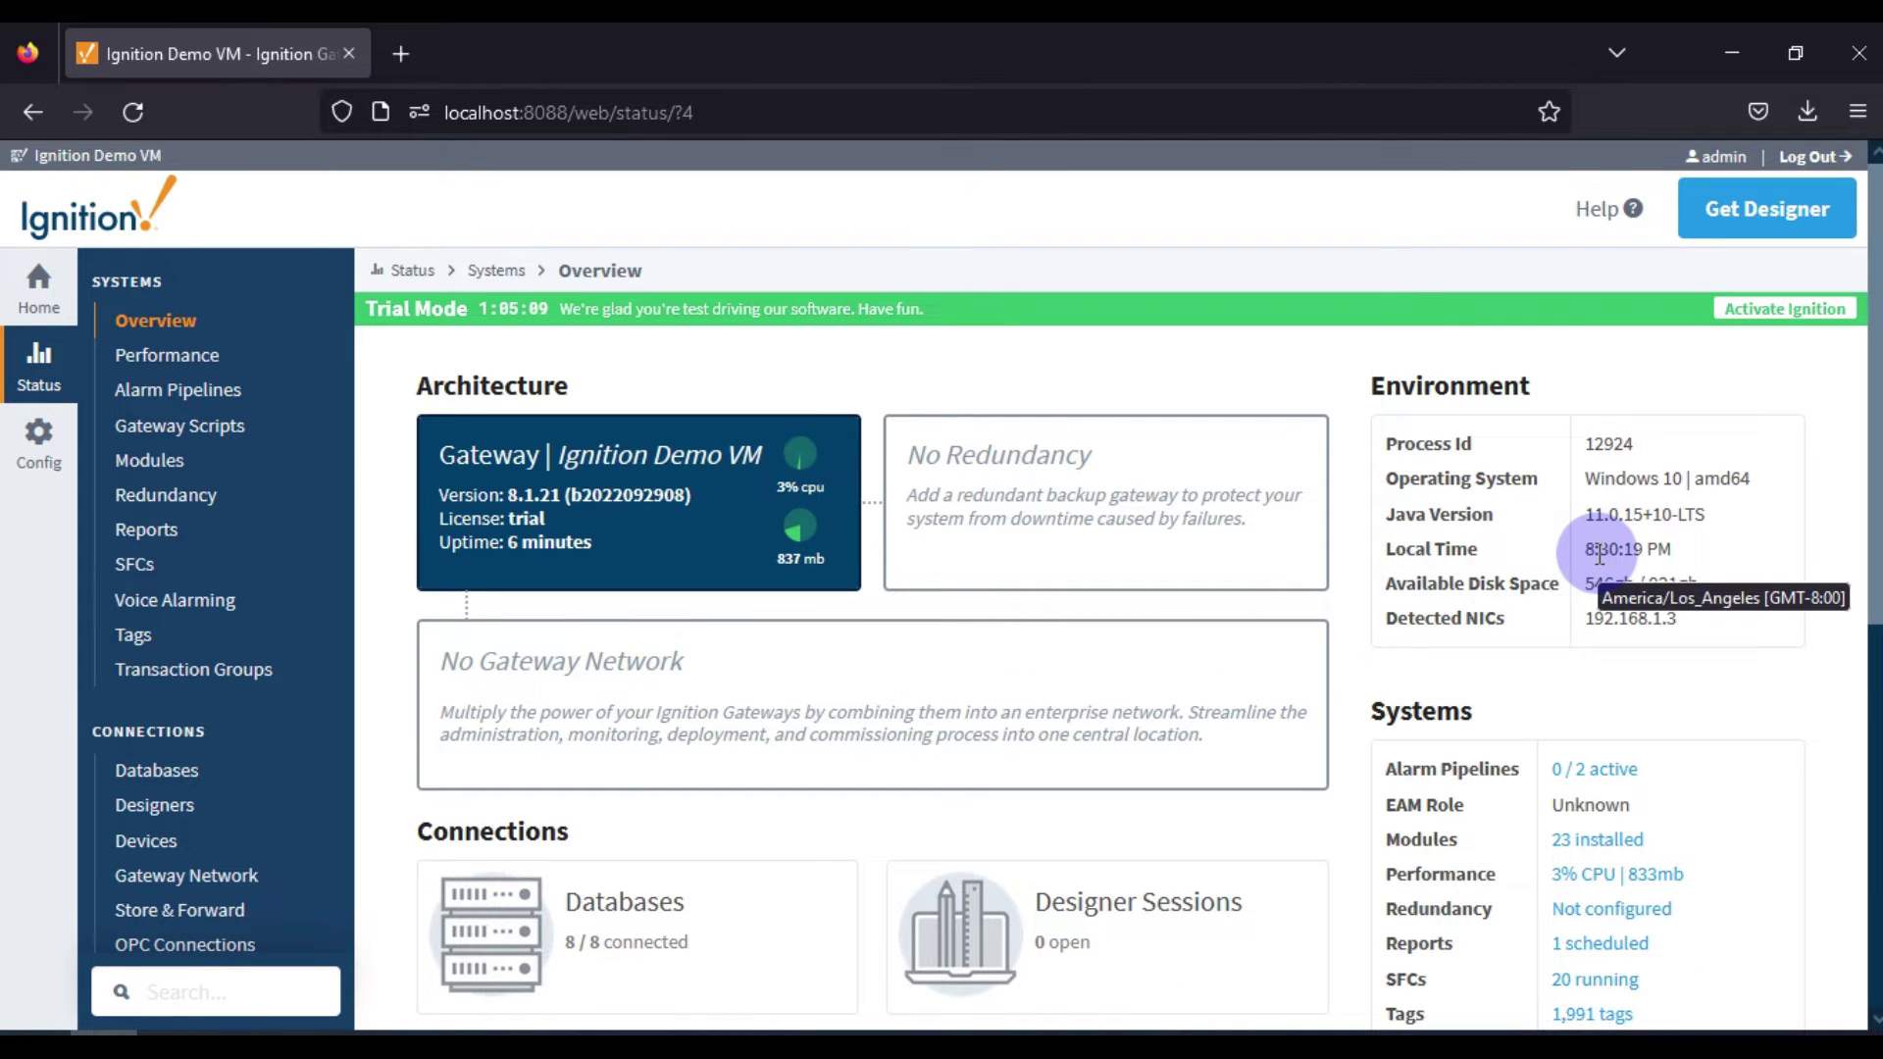
Step: Minimize Firefox, restore File Explorer and move up to the Inductive Automation\Ignition installation folder
{"action": "left_click", "coordinate": [1732, 52]}
{"action": "left_click", "coordinate": [399, 1022]}
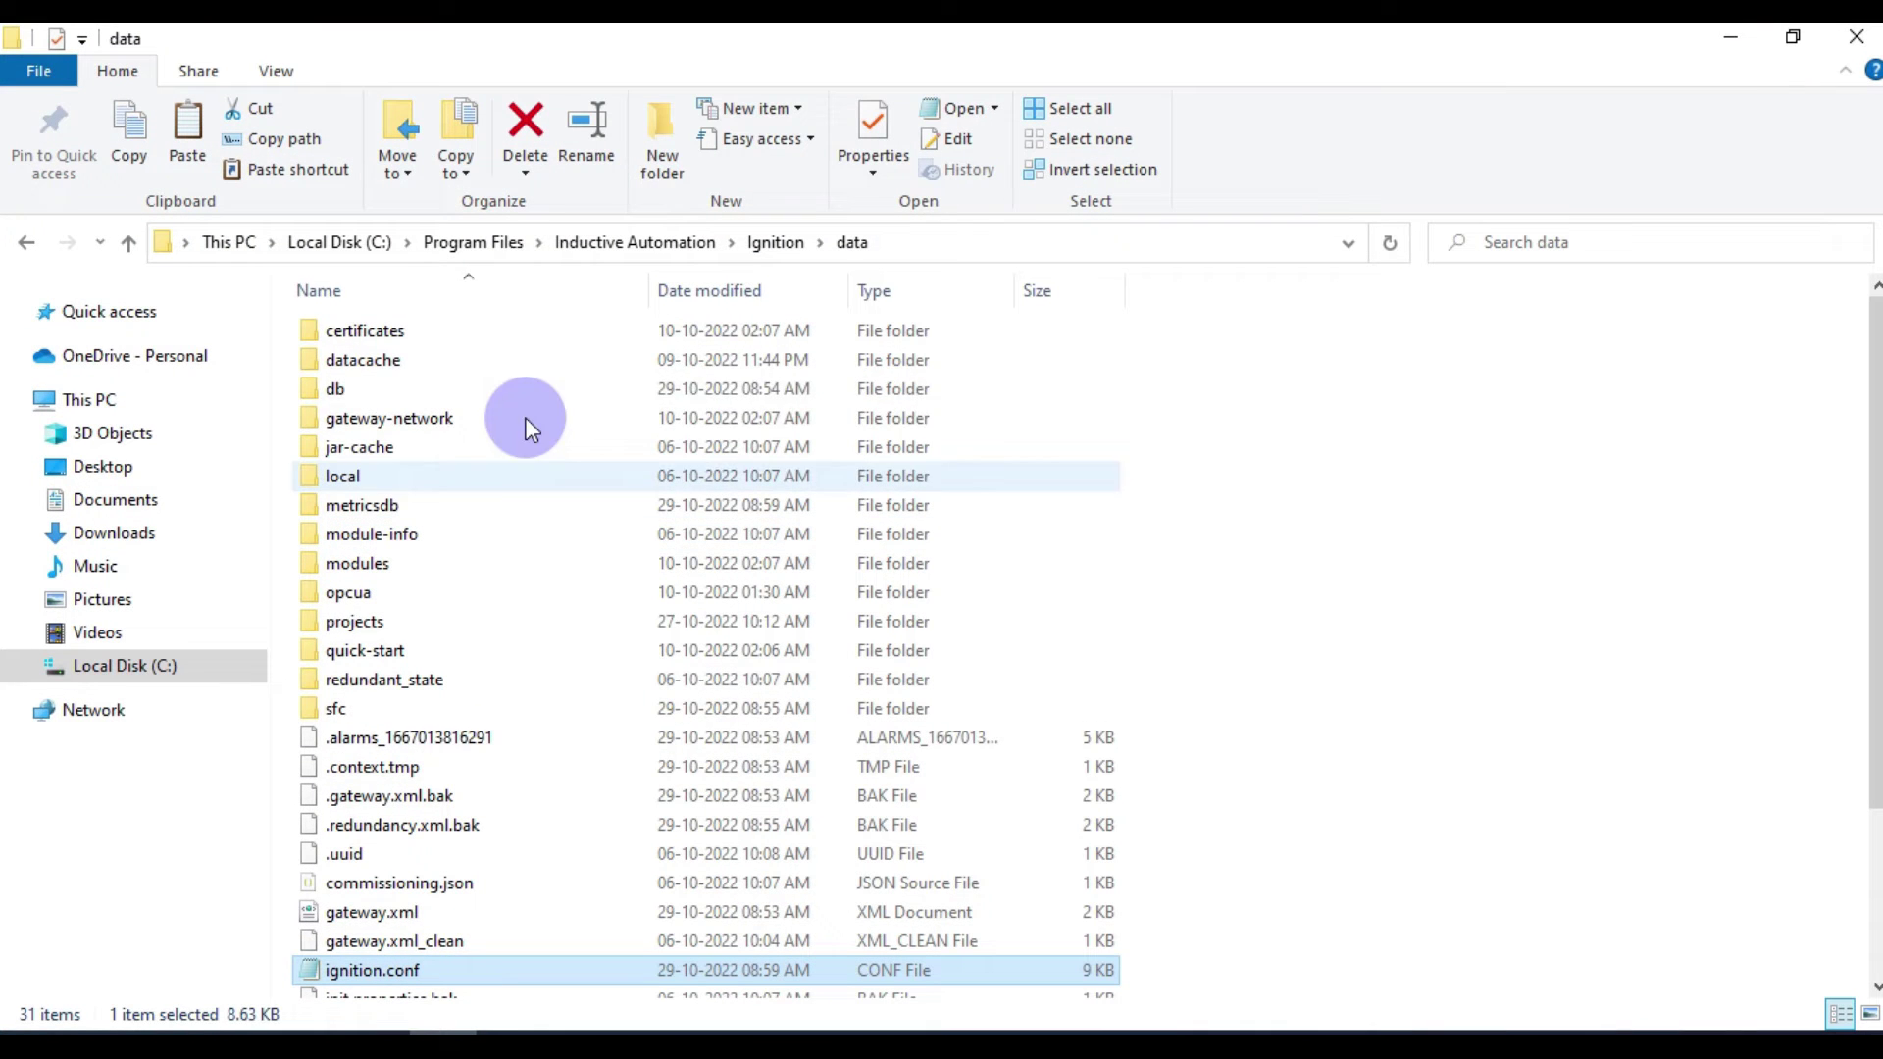
{"action": "left_click", "coordinate": [638, 247]}
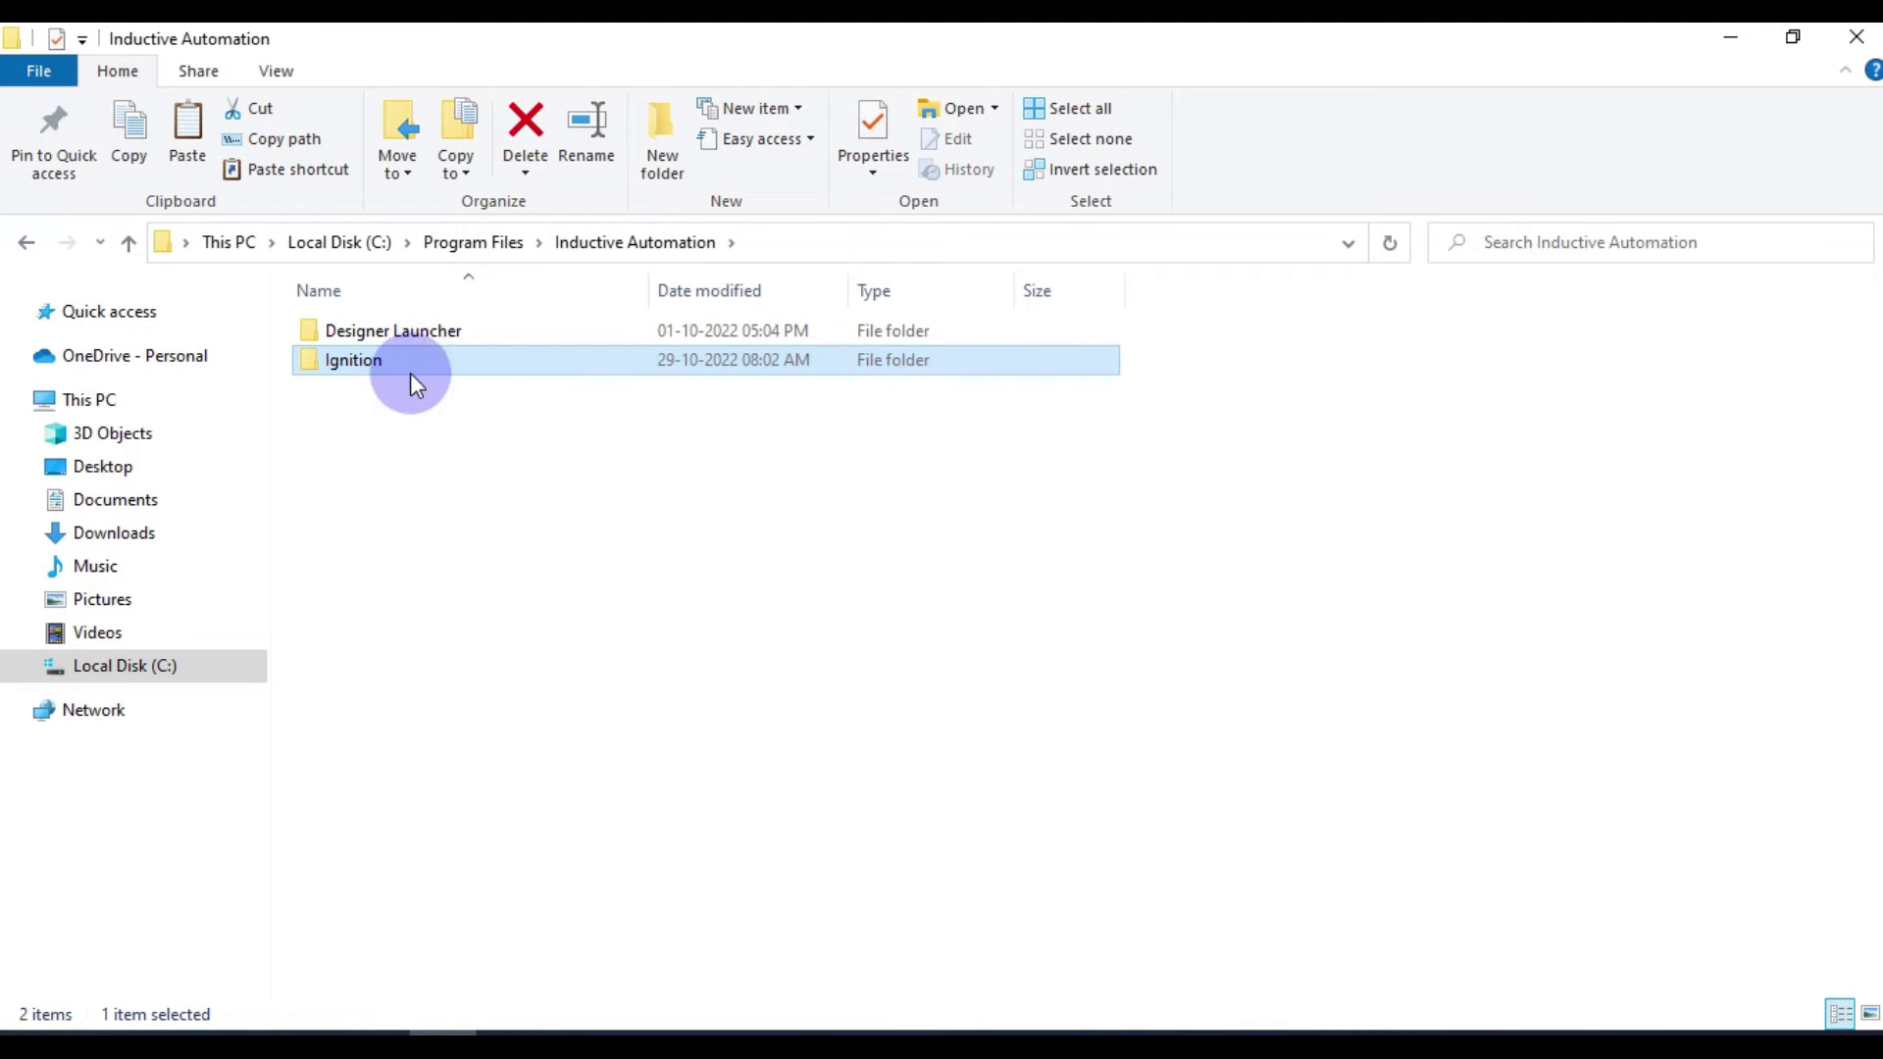
{"action": "double_click", "coordinate": [419, 373]}
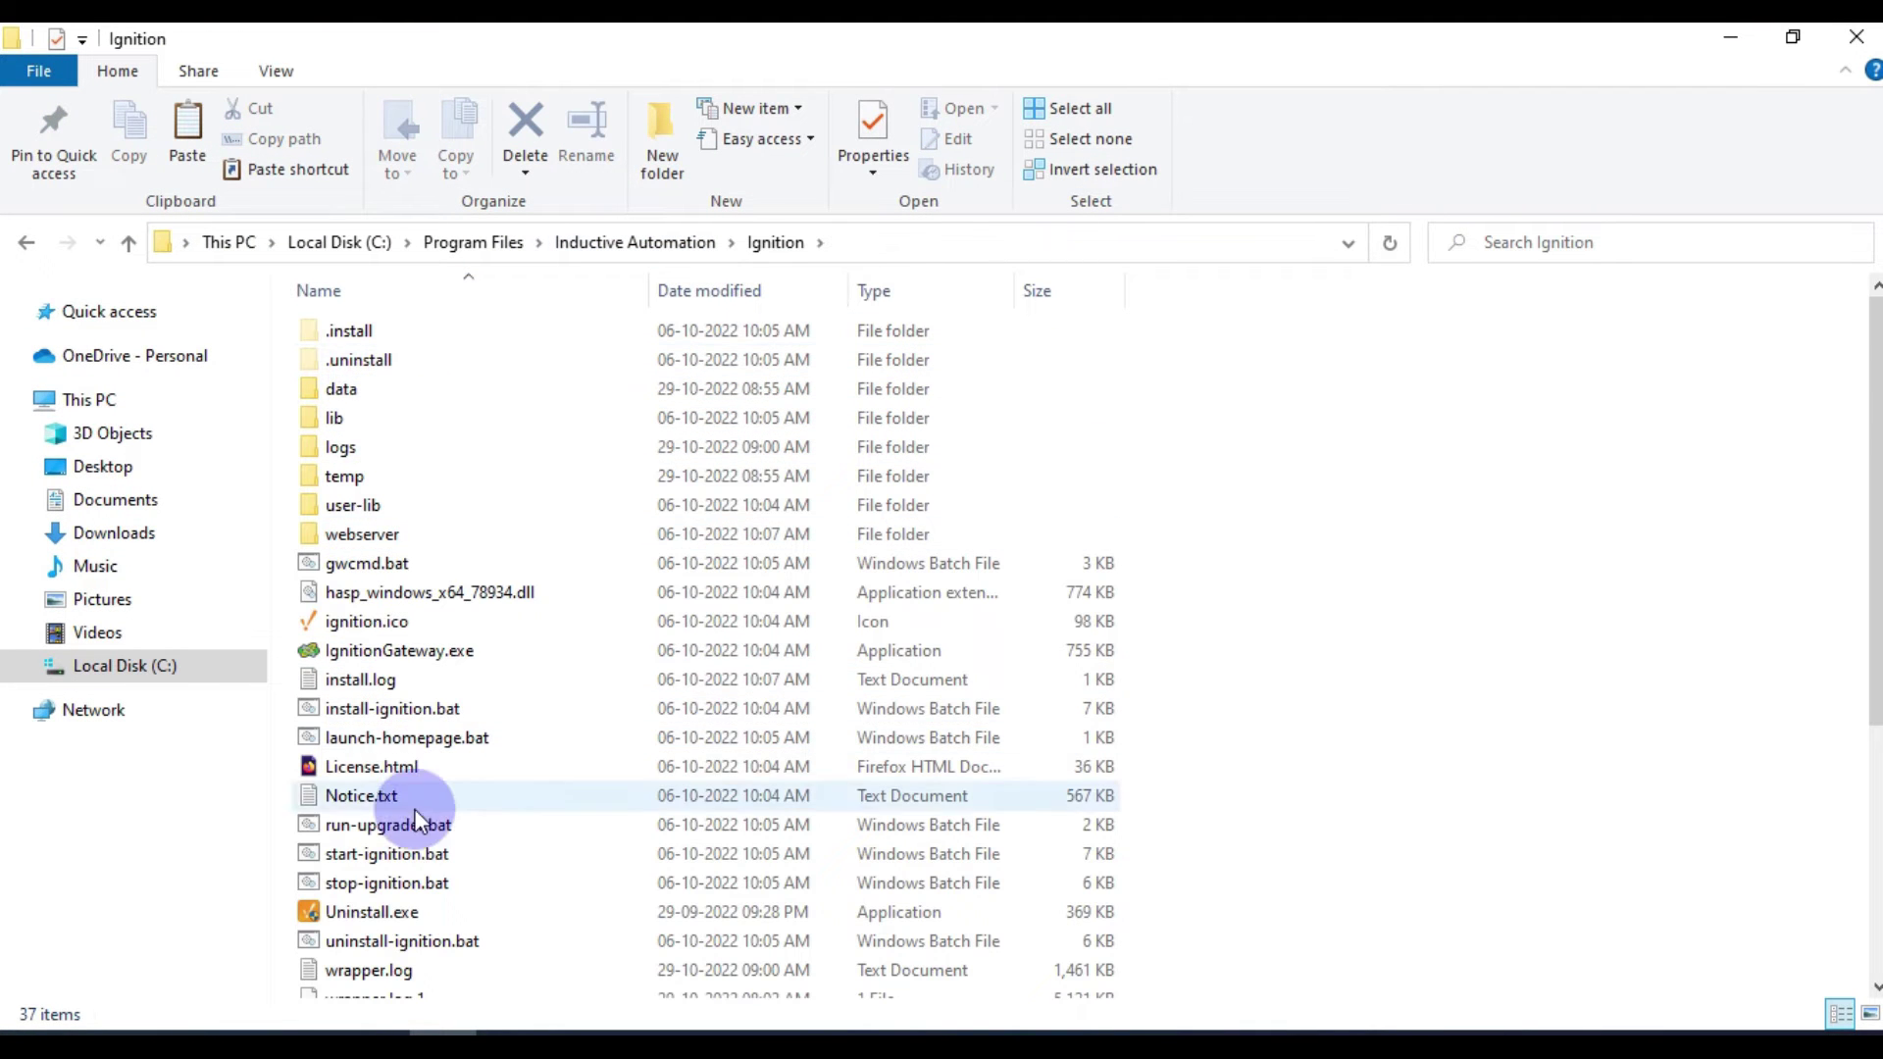
Step: Run stop-ignition.bat, then start-ignition.bat, to restart the gateway
{"action": "double_click", "coordinate": [409, 891]}
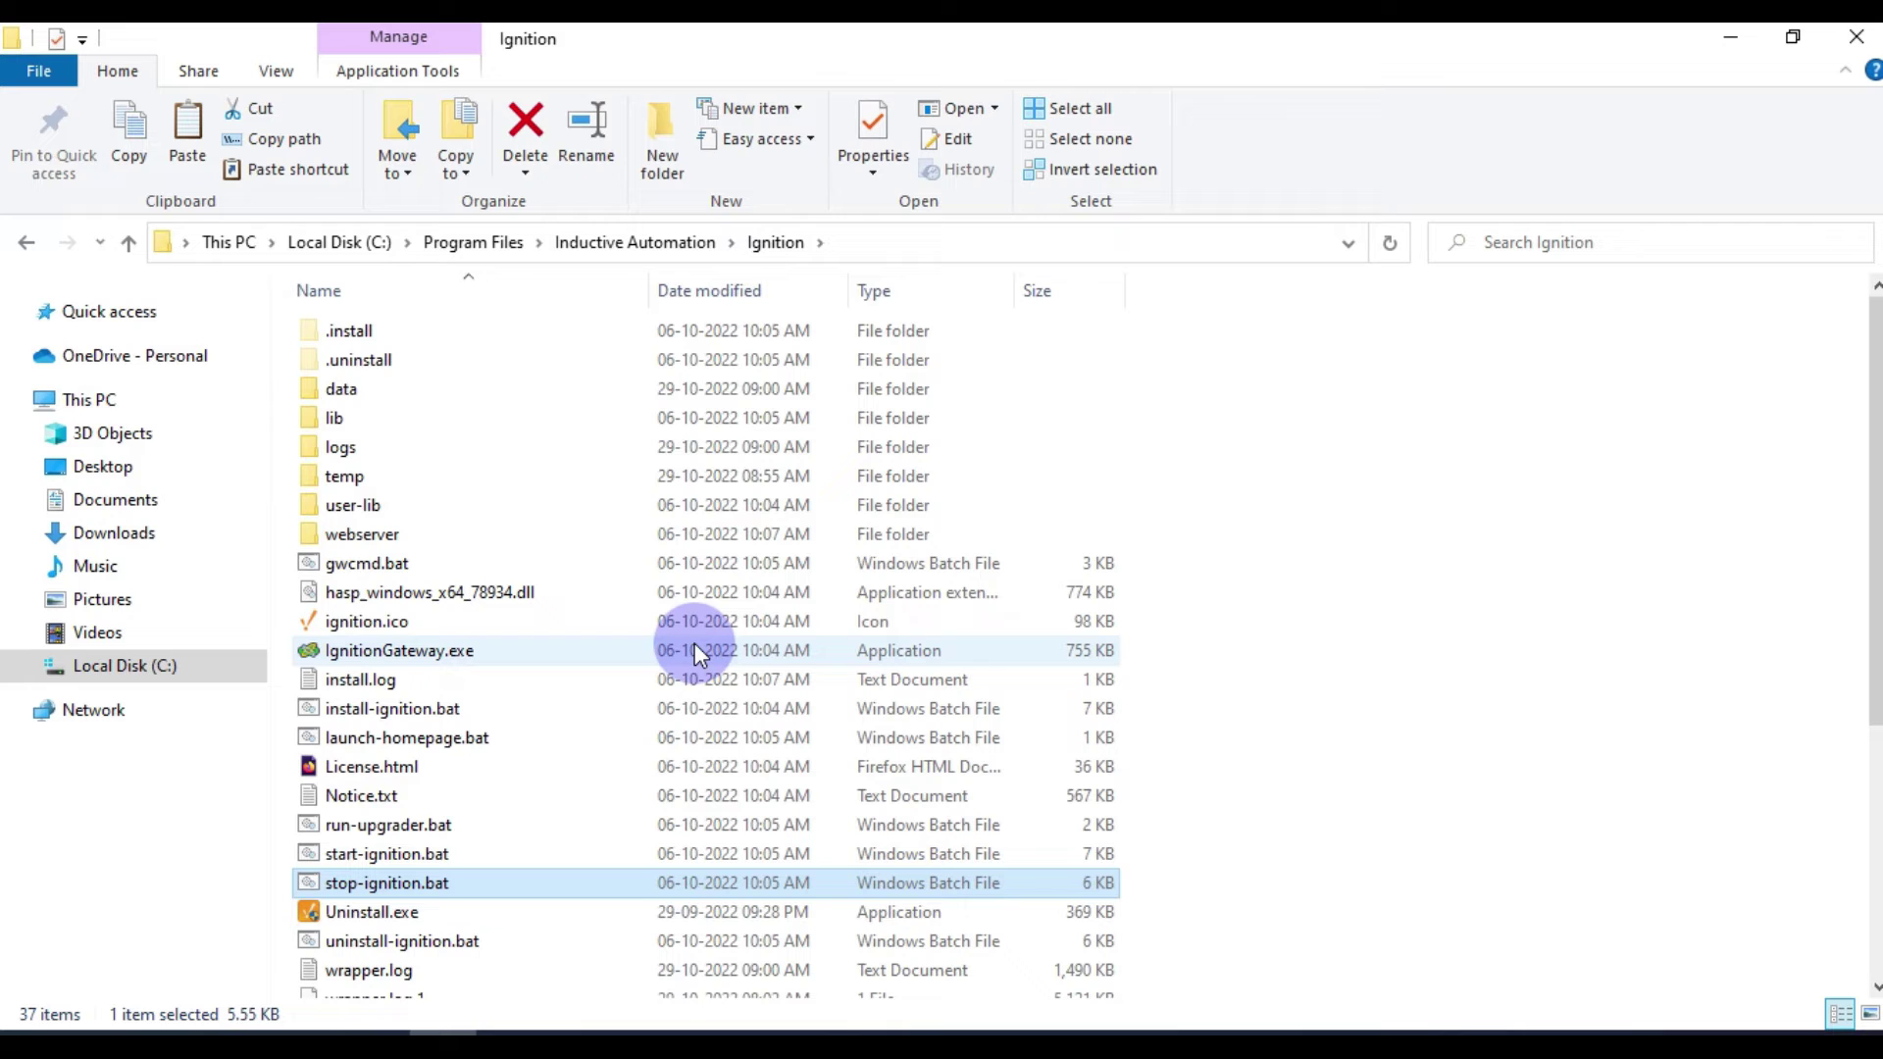
{"action": "left_click", "coordinate": [383, 861]}
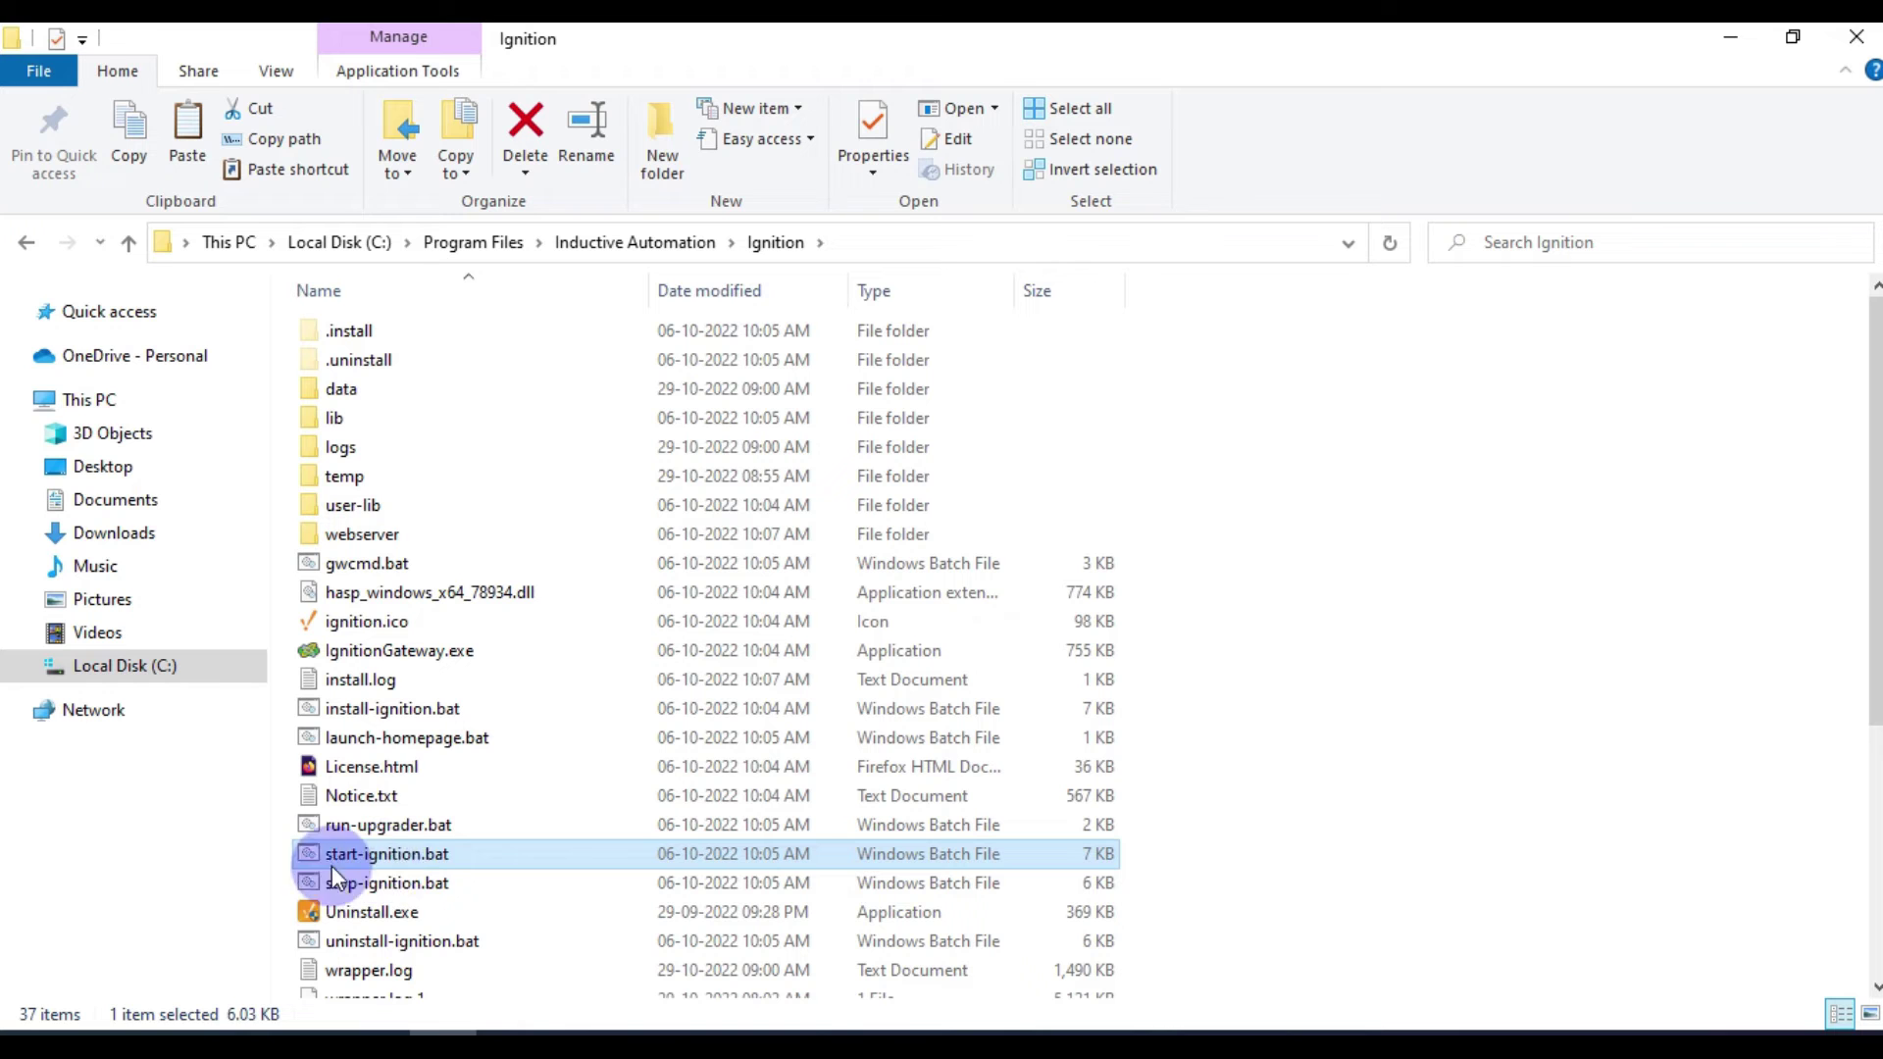
{"action": "double_click", "coordinate": [427, 859]}
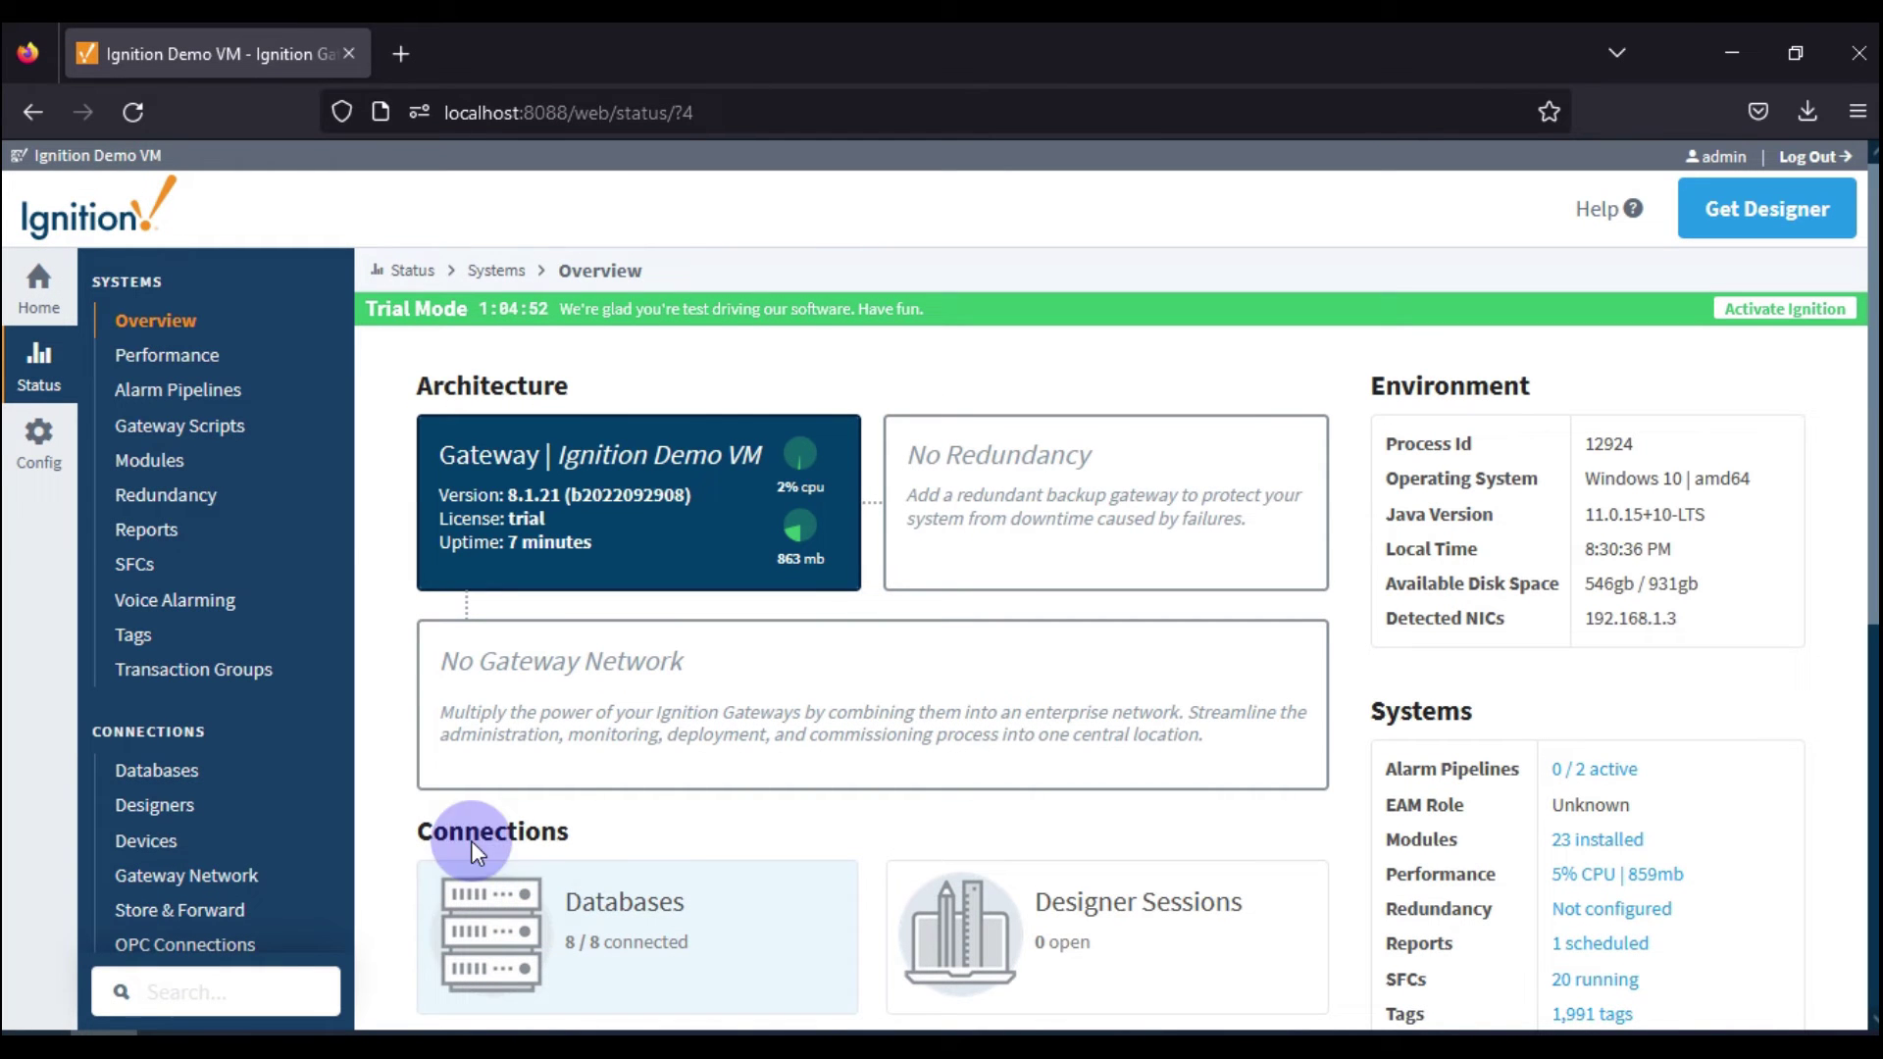
Step: Reload the gateway page and wait for the restarted gateway's 'Meet Ignition' home page
{"action": "left_click", "coordinate": [133, 112]}
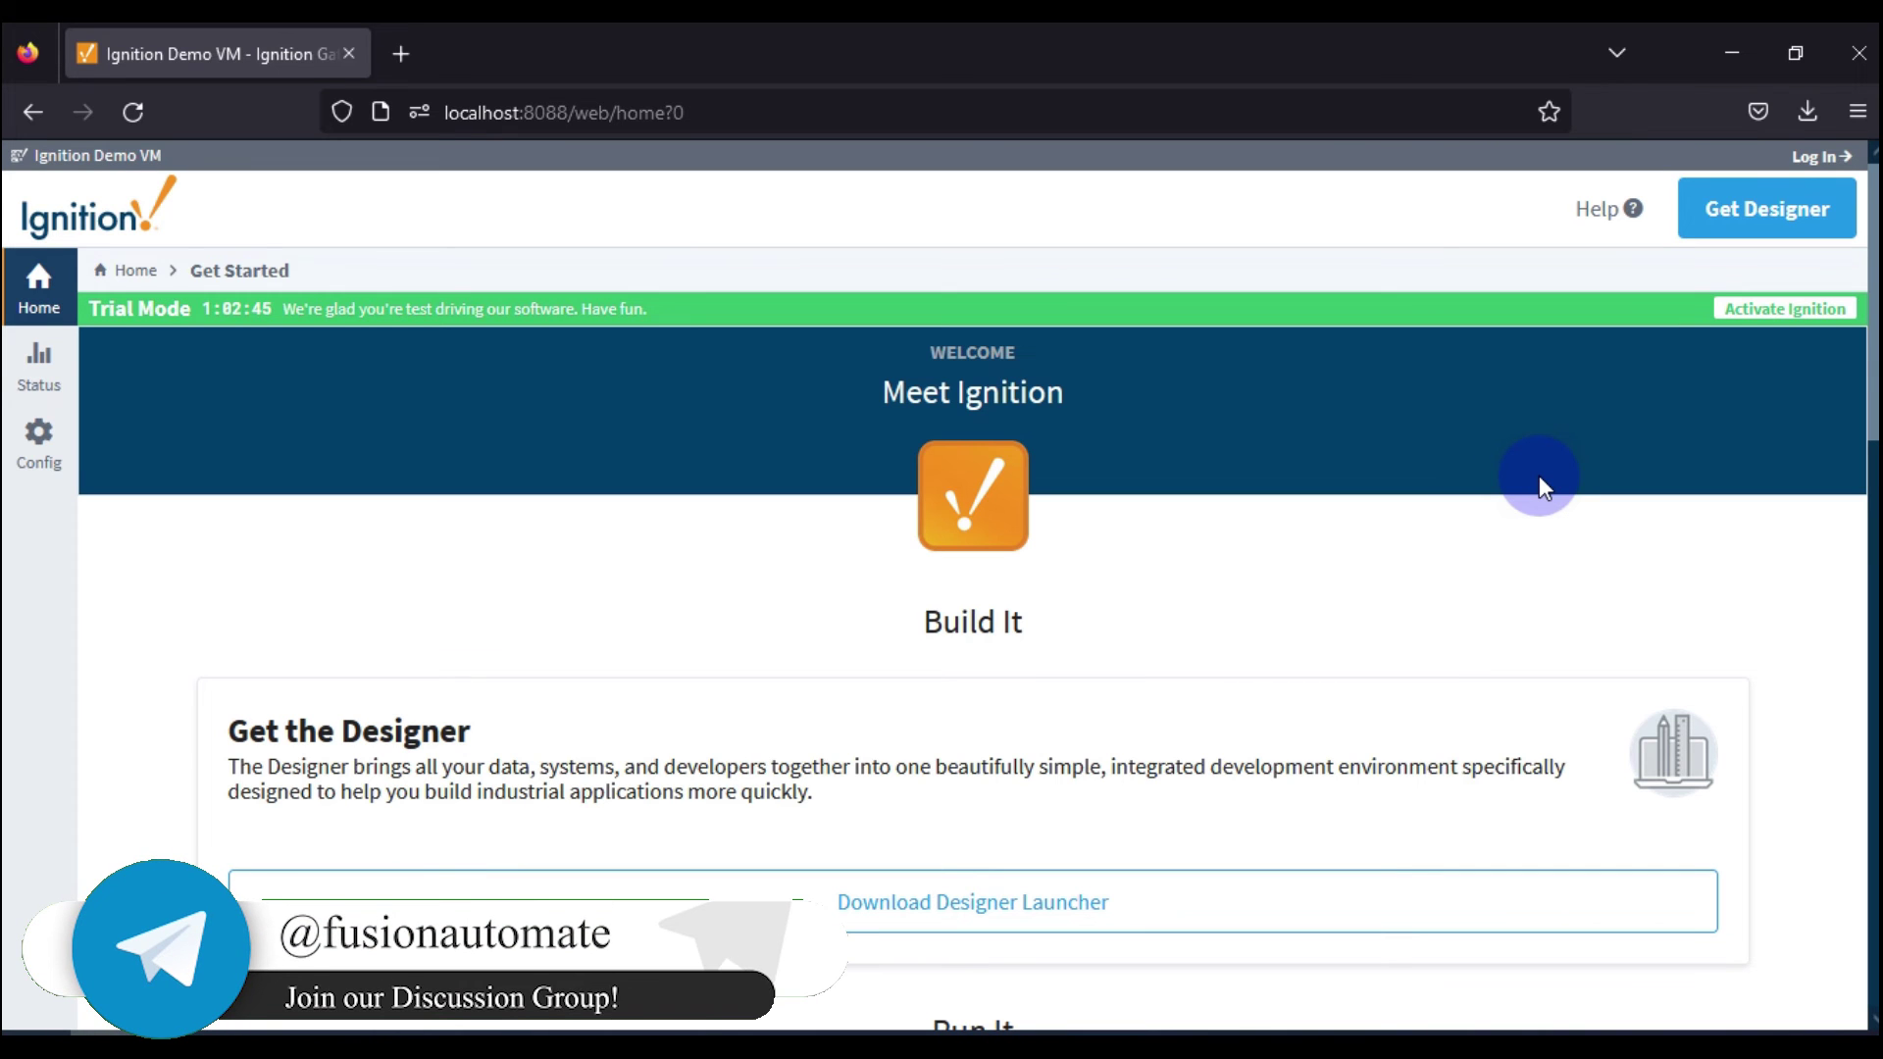
Step: Sign back in to the restarted gateway from the Status page with the existing username and password
{"action": "left_click", "coordinate": [44, 368]}
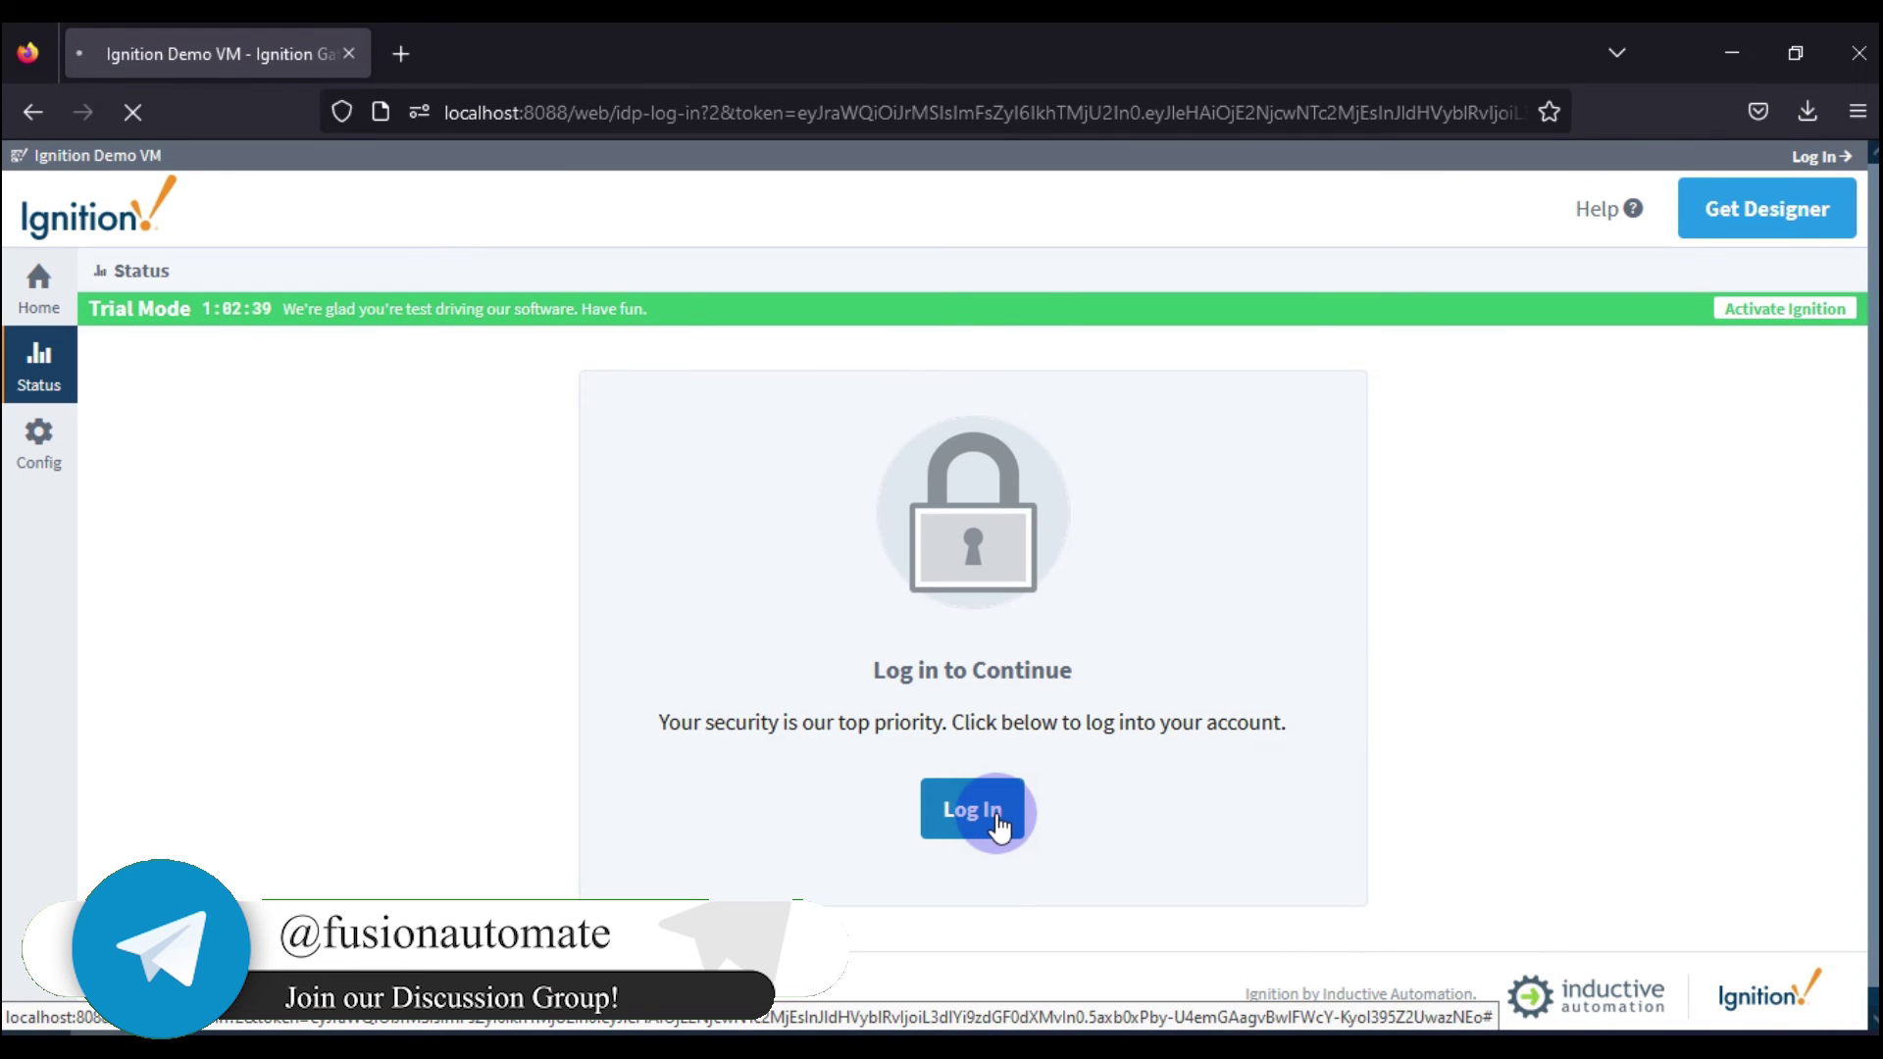
{"action": "left_click", "coordinate": [996, 816]}
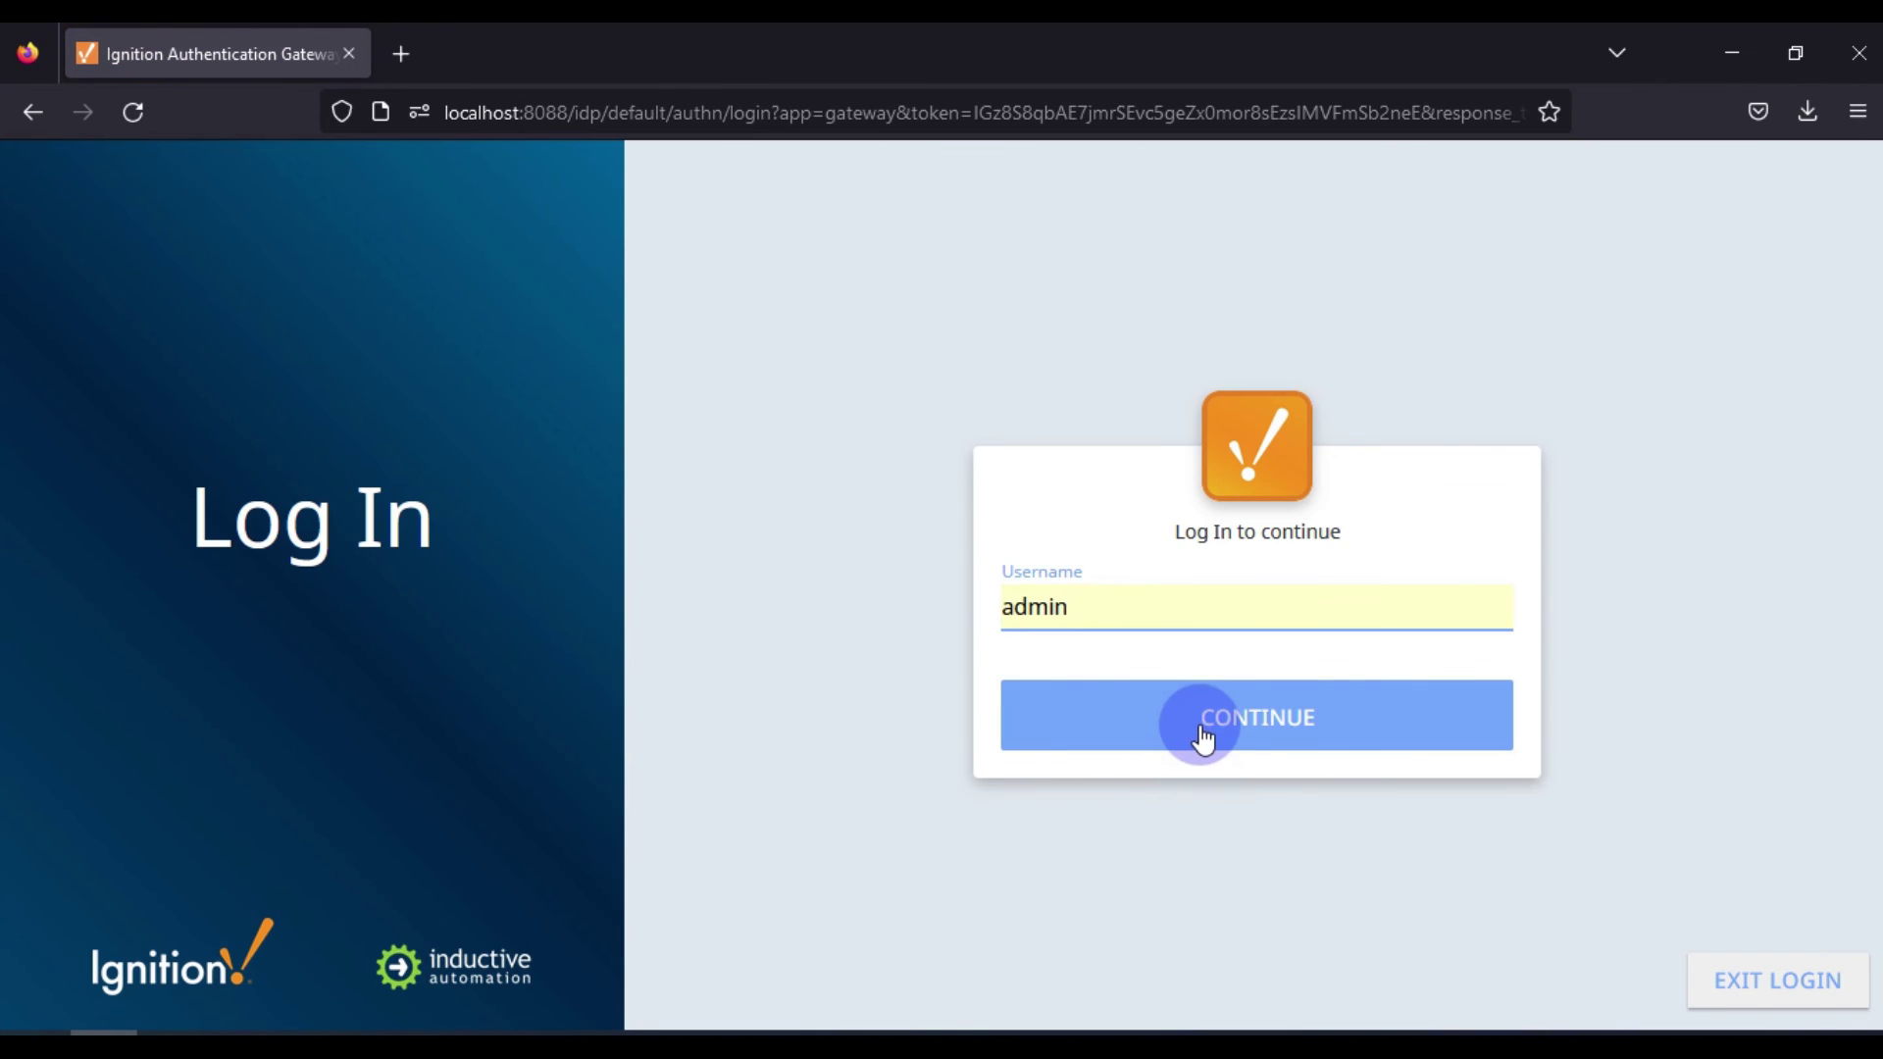
{"action": "left_click", "coordinate": [1204, 740]}
{"action": "left_click", "coordinate": [1263, 755]}
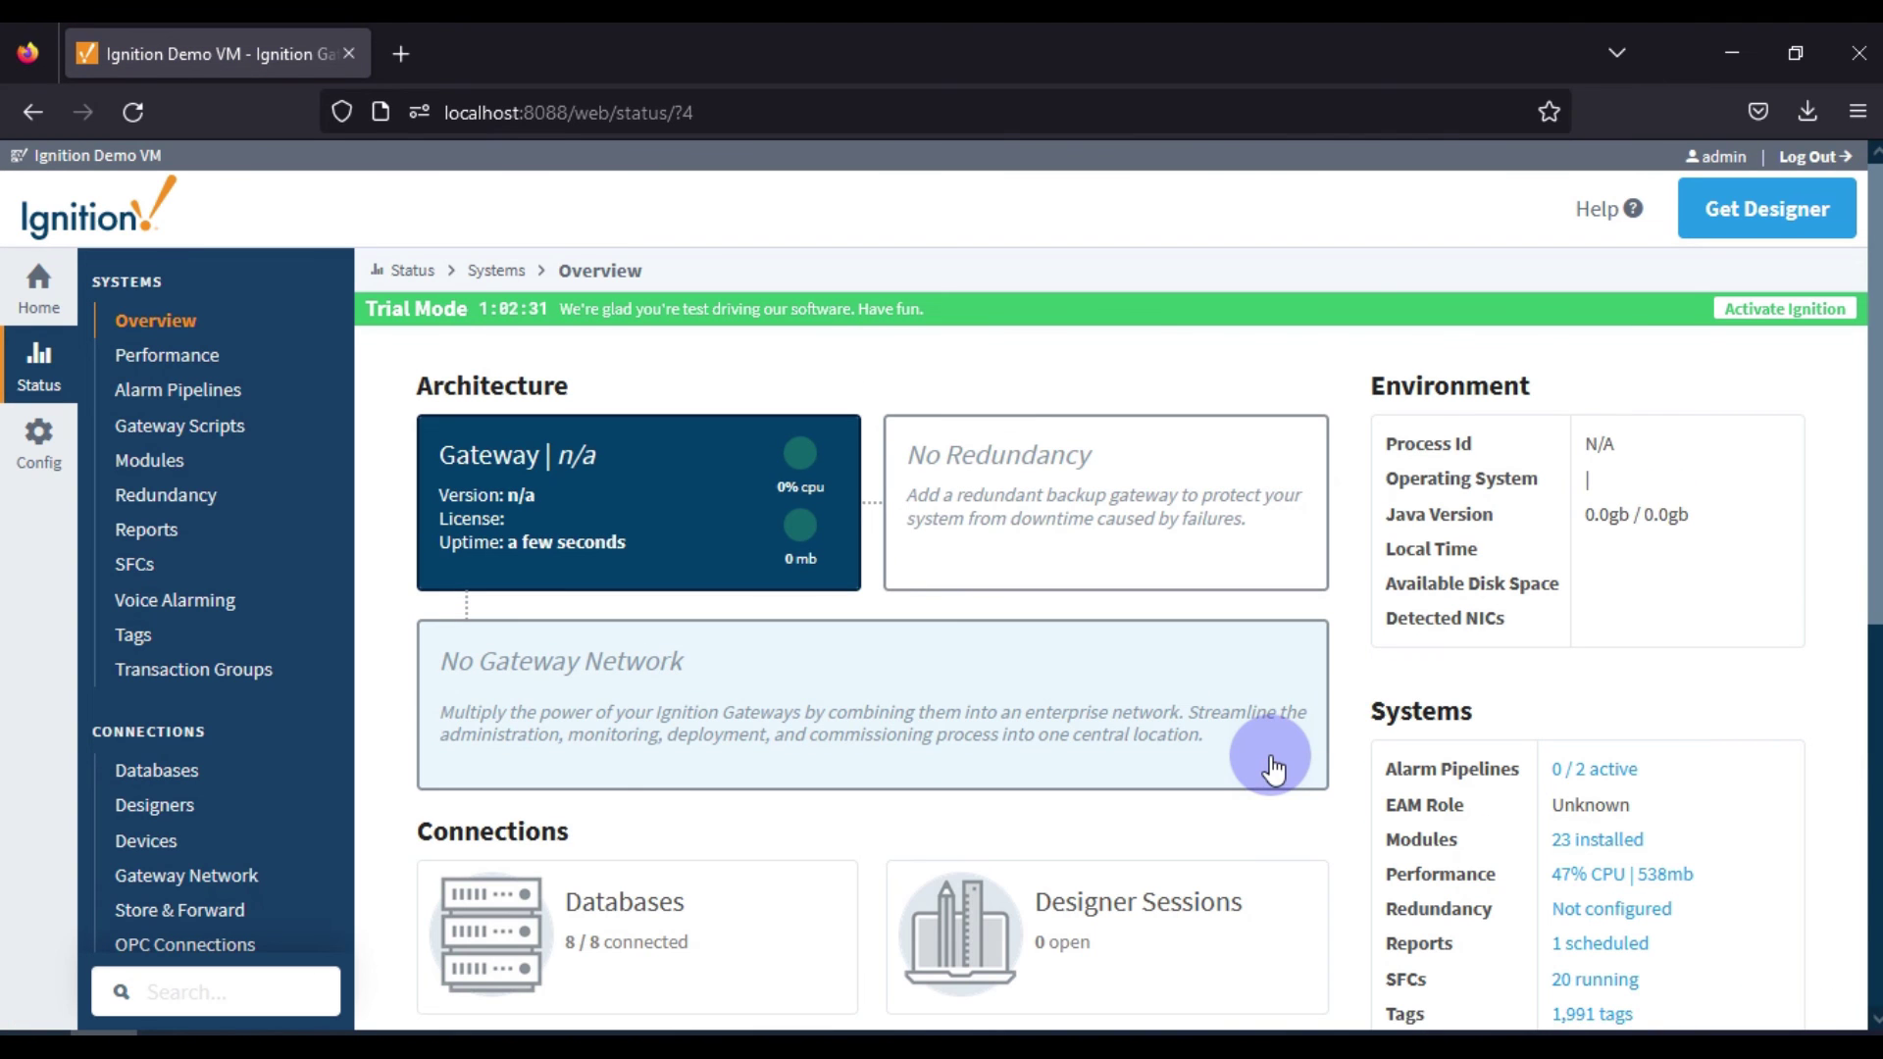
Step: Confirm gateway Local Time reads 9:04 AM Asia/Kolkata (GMT+5:30), matching the Windows taskbar clock
{"action": "double_click", "coordinate": [1402, 555]}
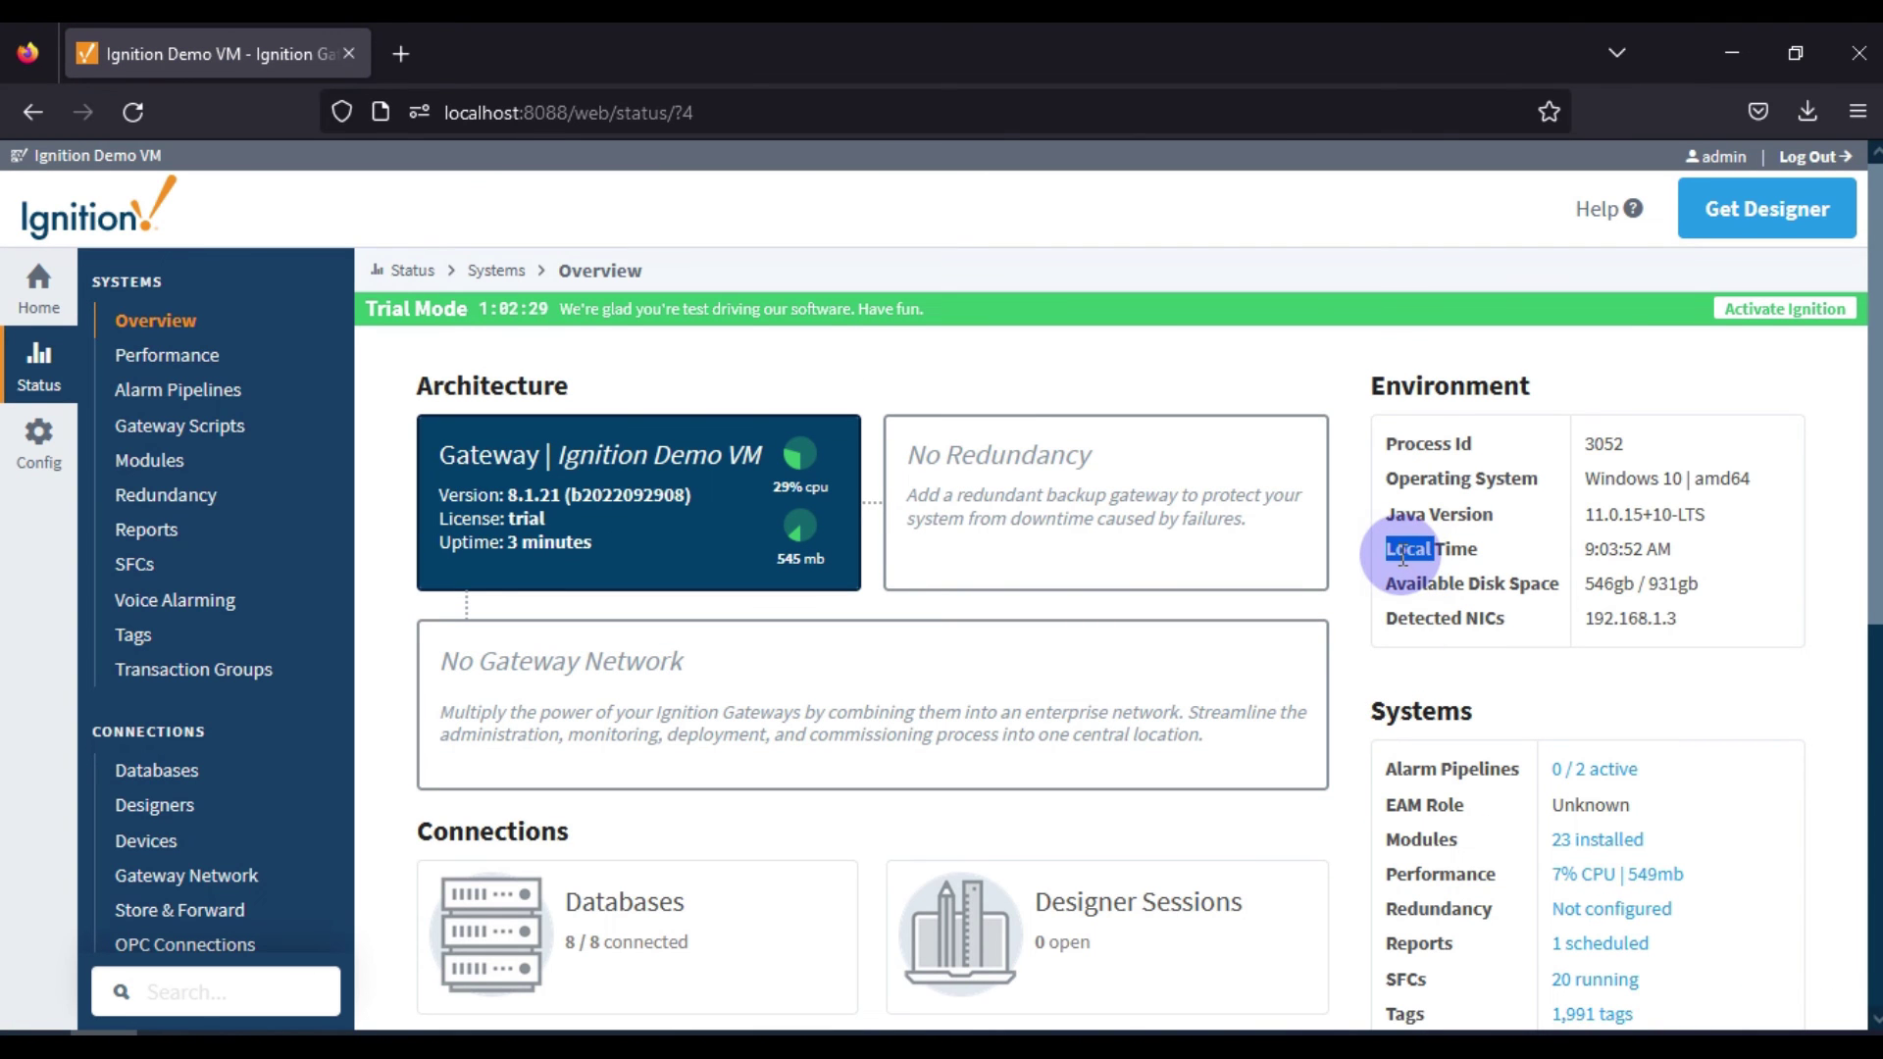
{"action": "mouse_move", "coordinate": [1600, 557]}
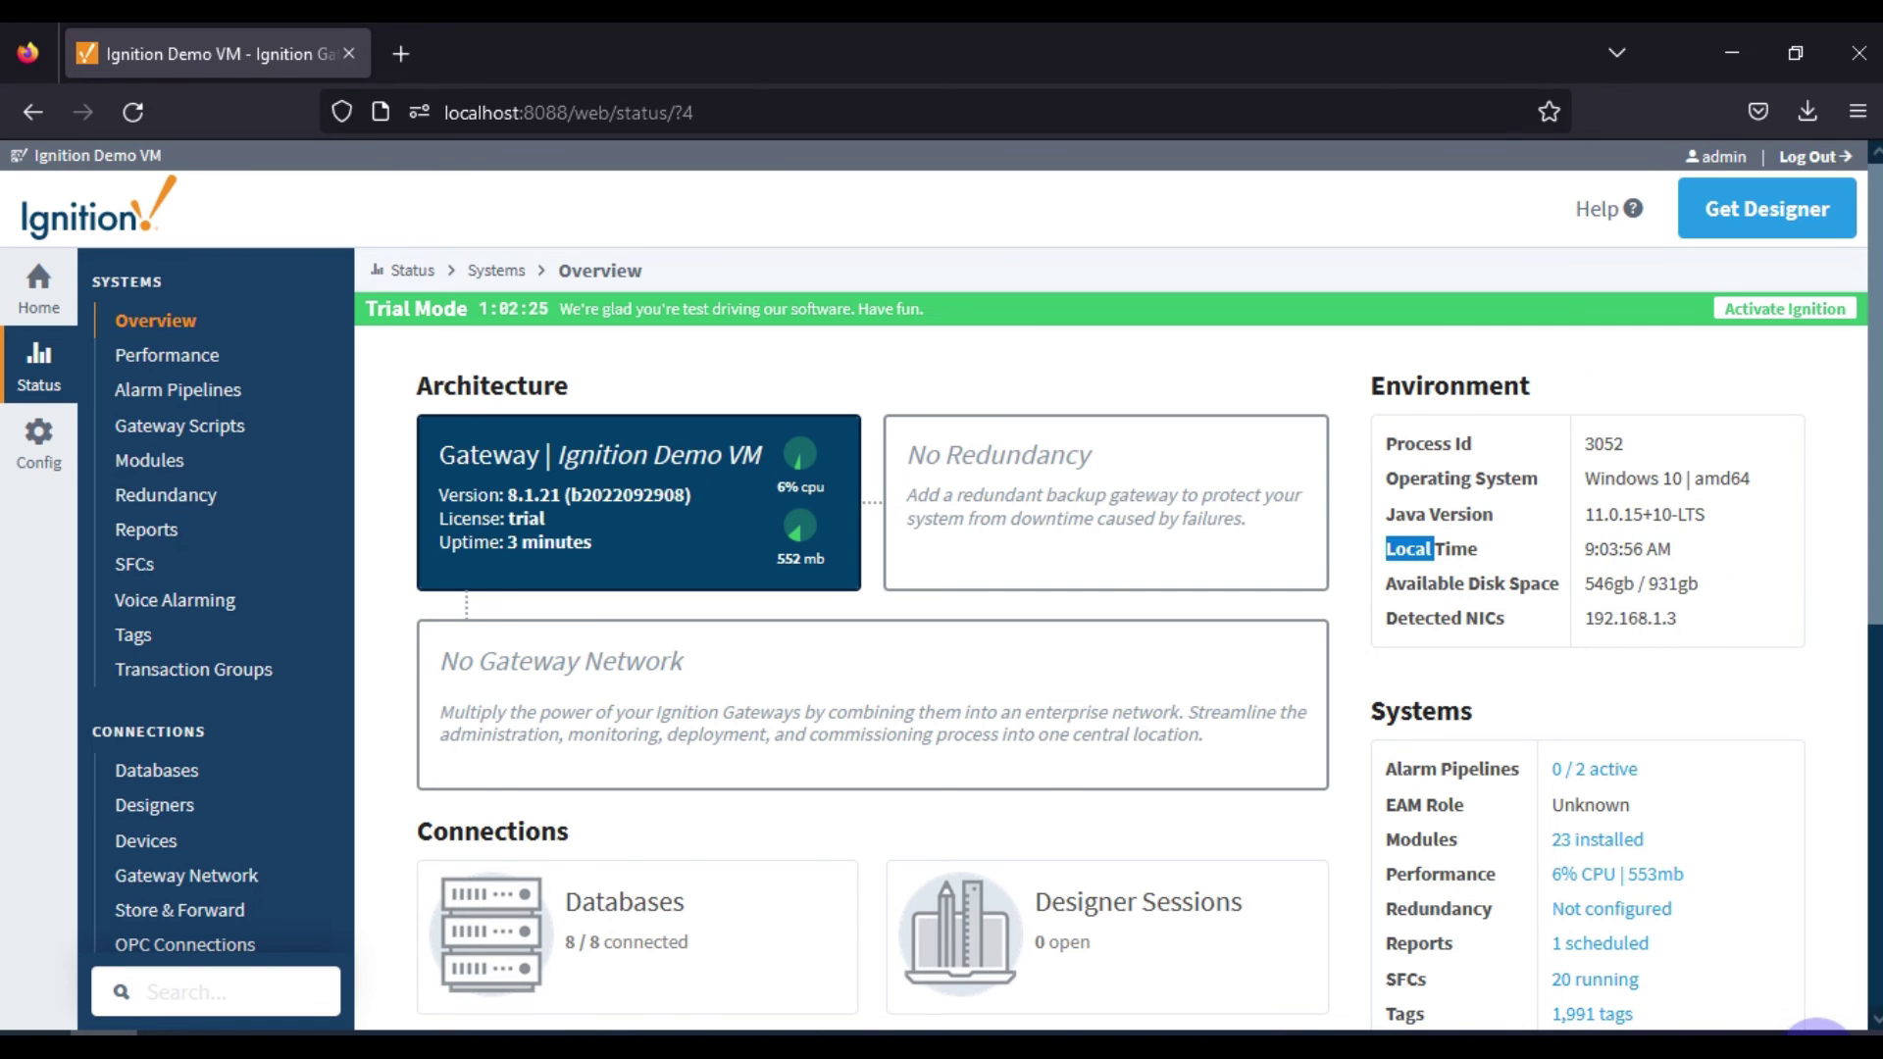
{"action": "left_click", "coordinate": [1815, 1041]}
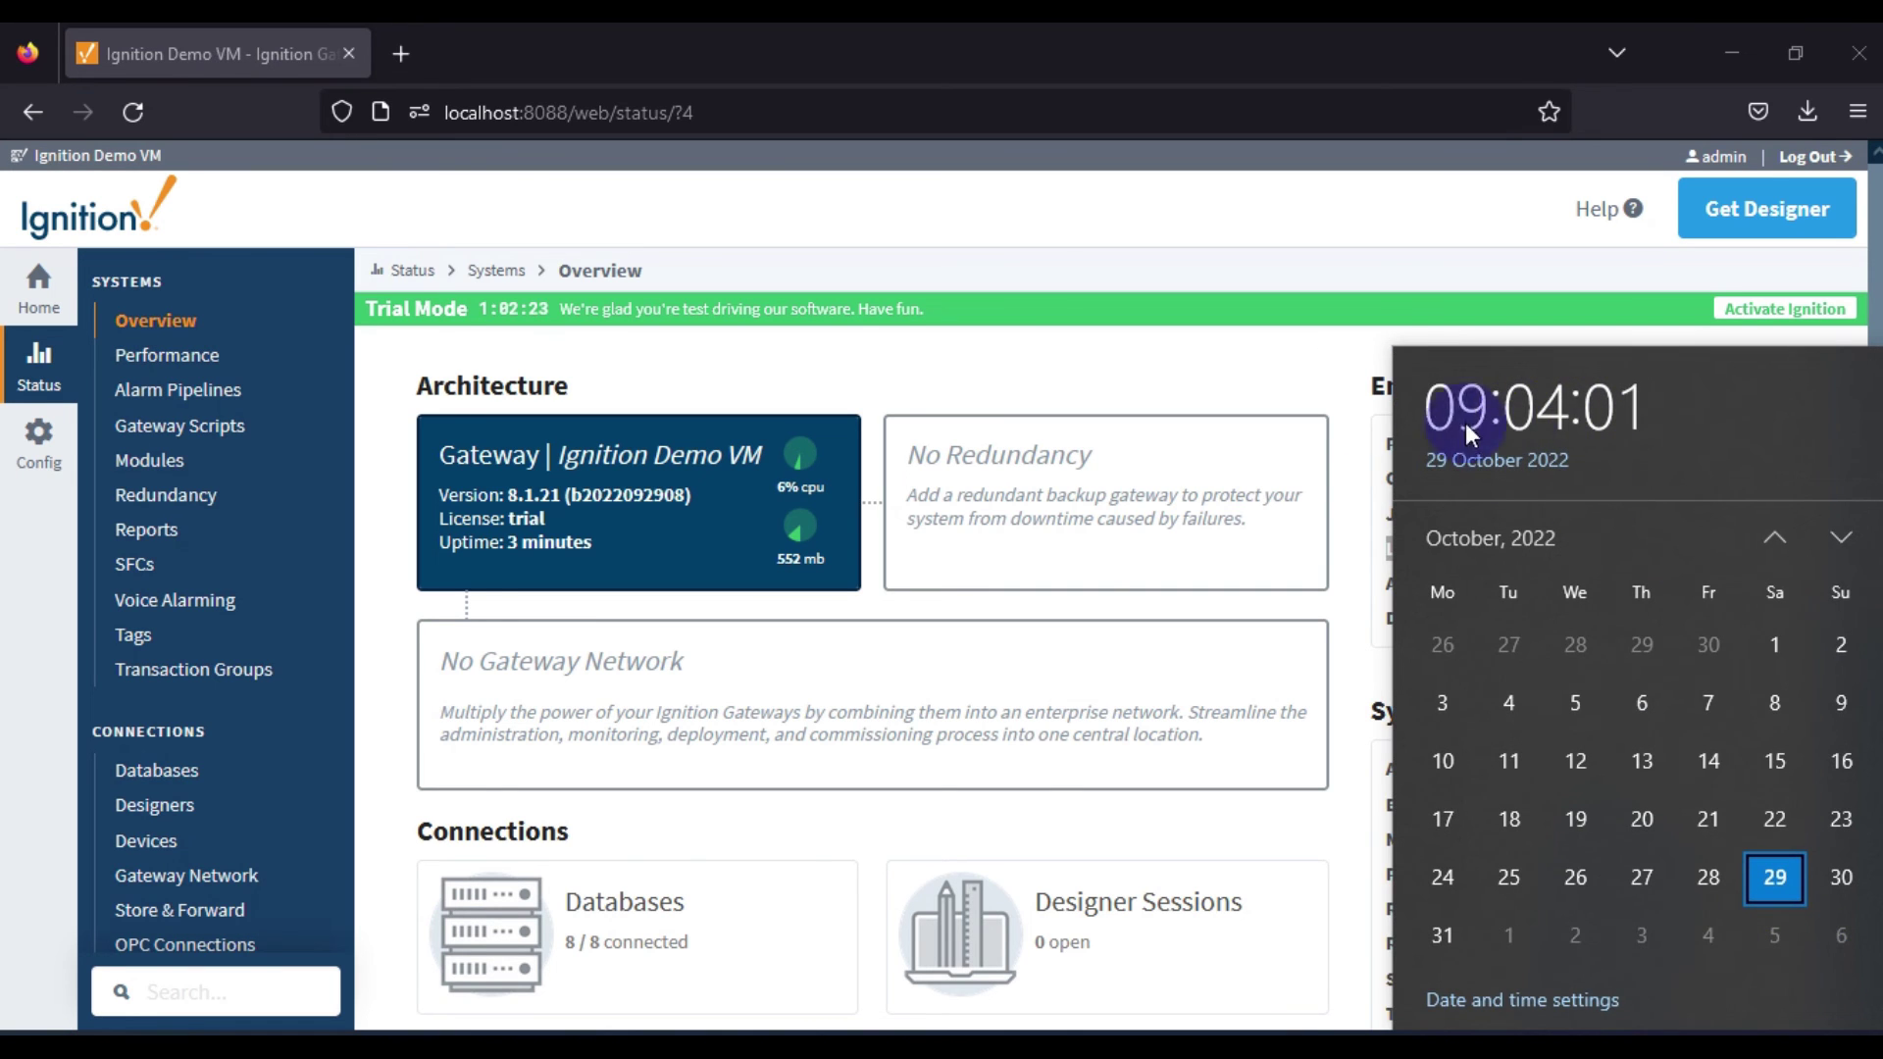
{"action": "left_click", "coordinate": [1290, 373]}
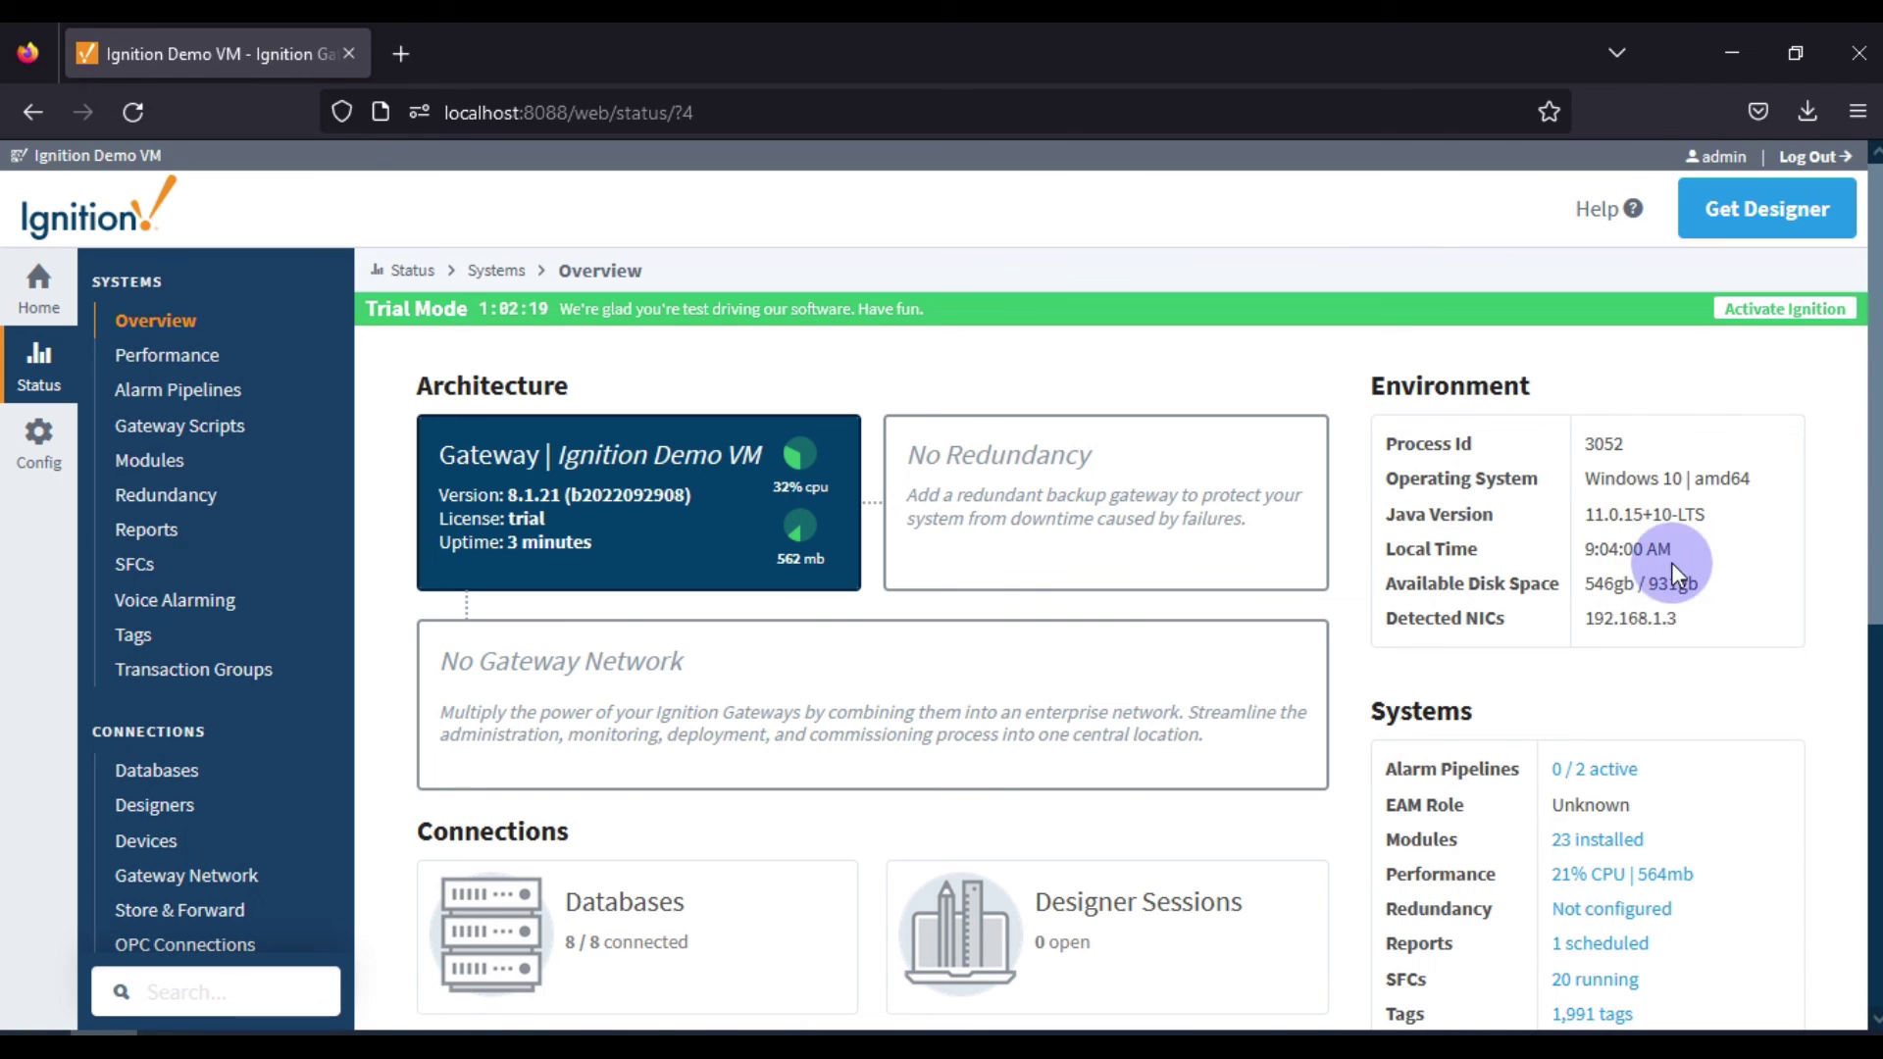
{"action": "mouse_move", "coordinate": [1664, 545]}
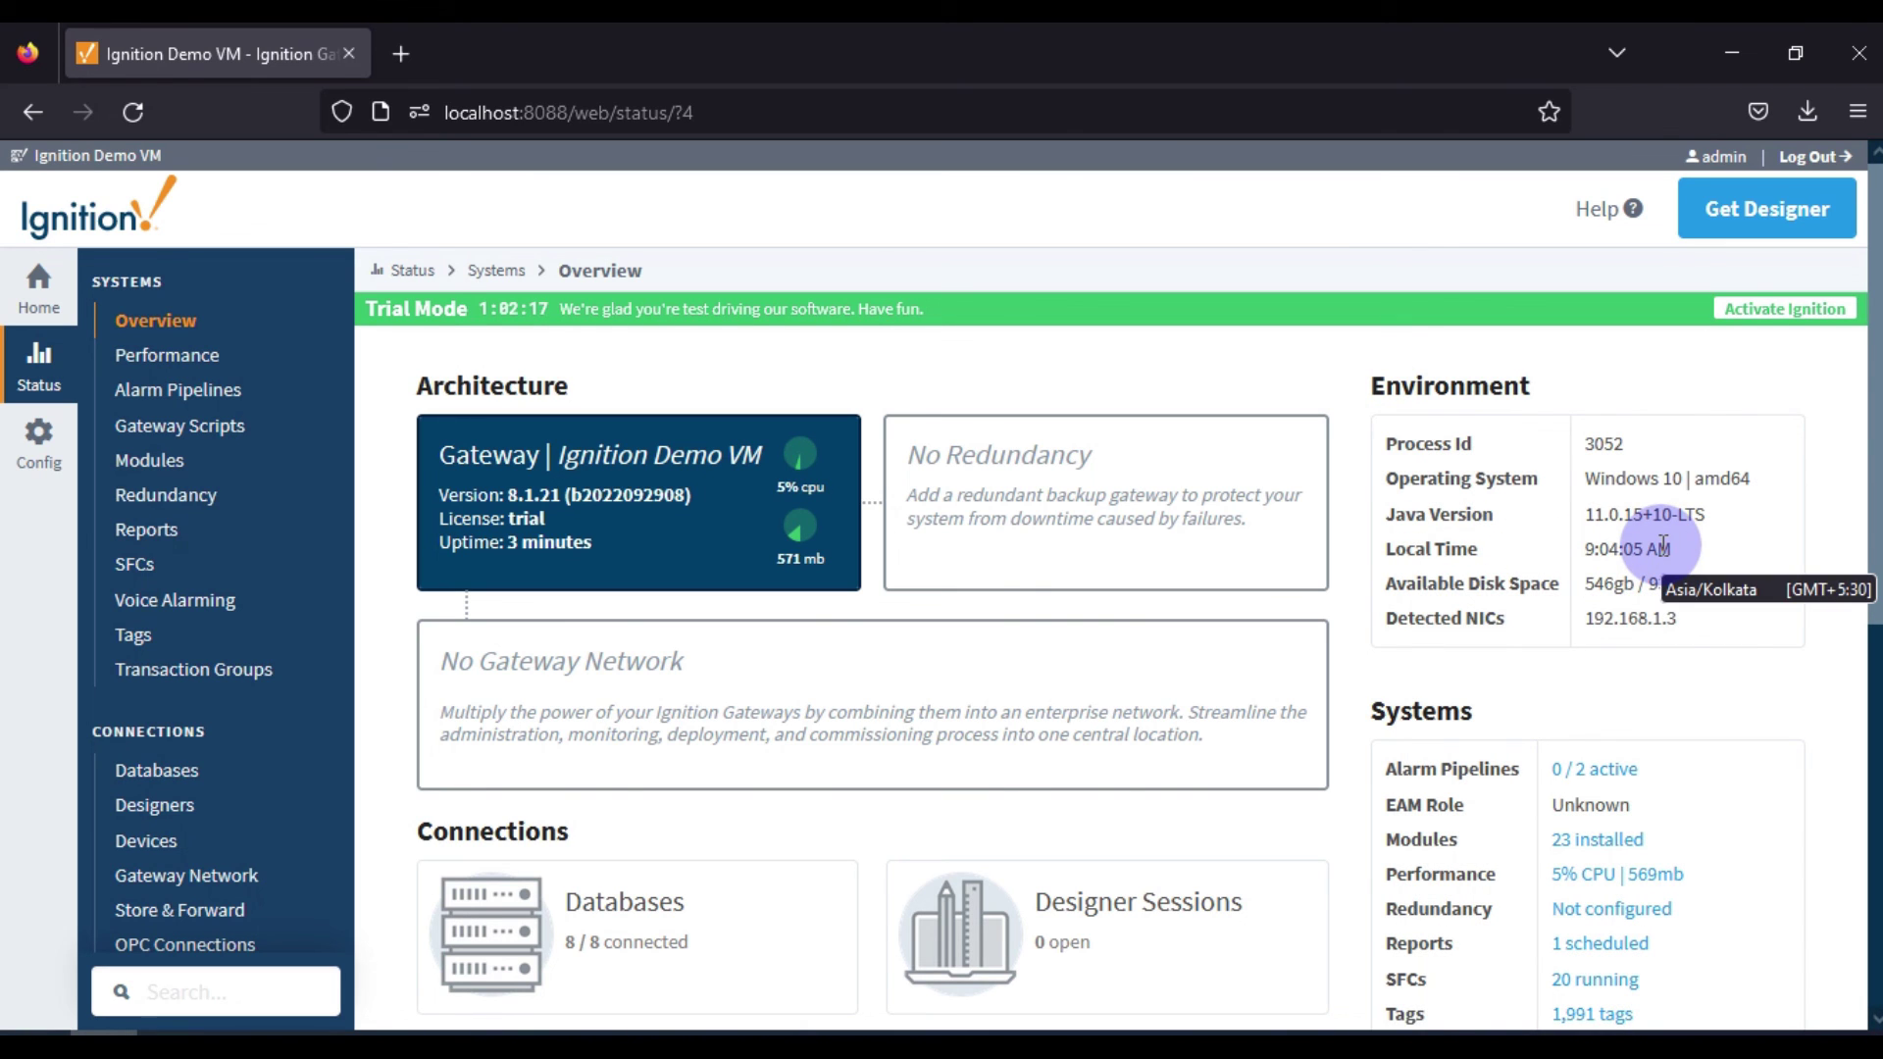